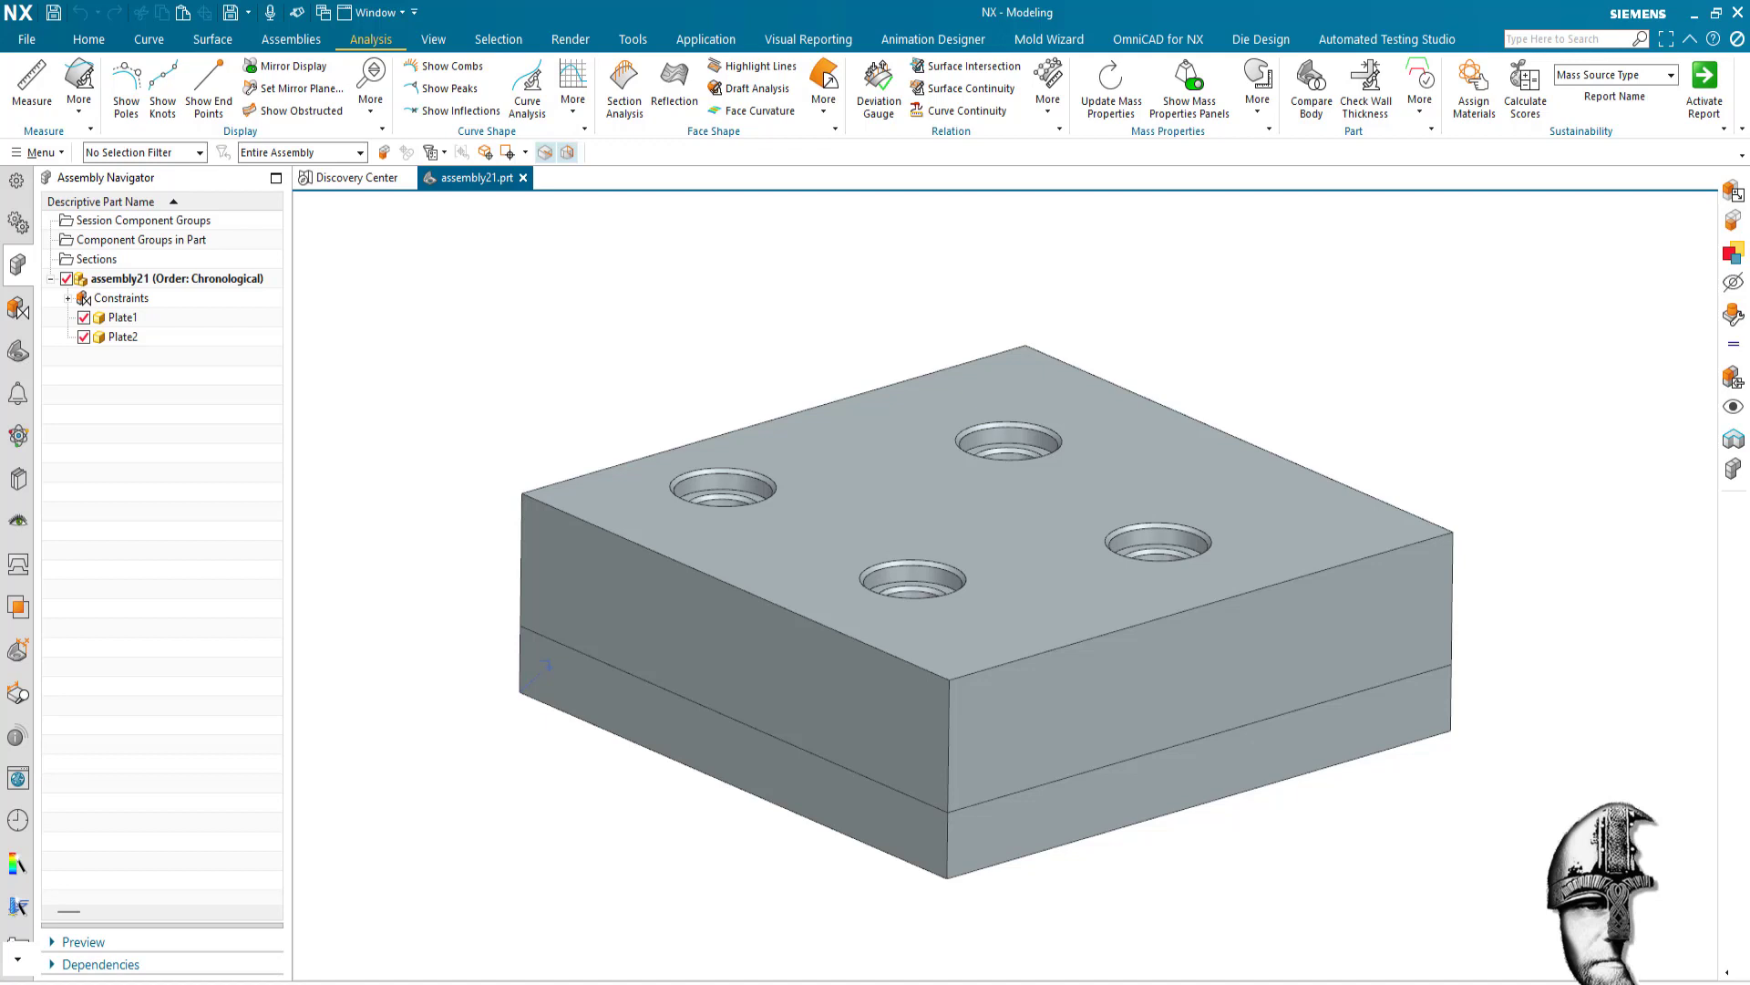
# - Look at the HD3D Visual Reporting tool, then orbit and fit the two-plate assembly
pyautogui.click(16, 735)
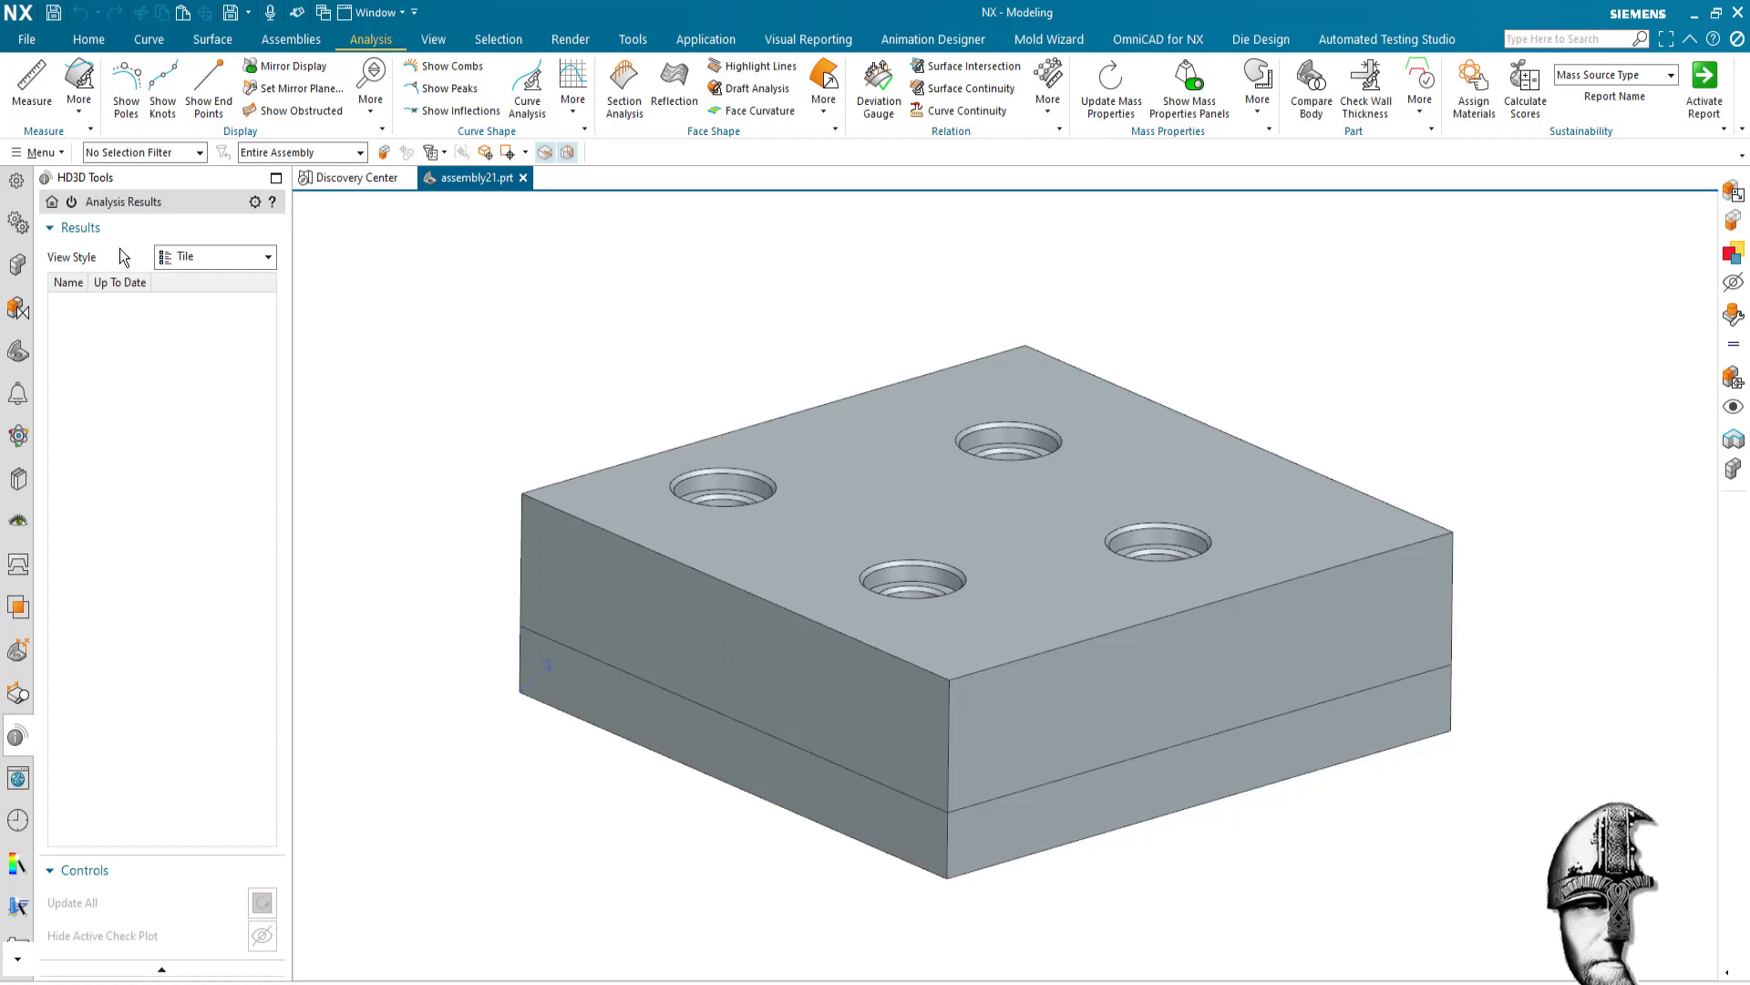
pyautogui.click(52, 201)
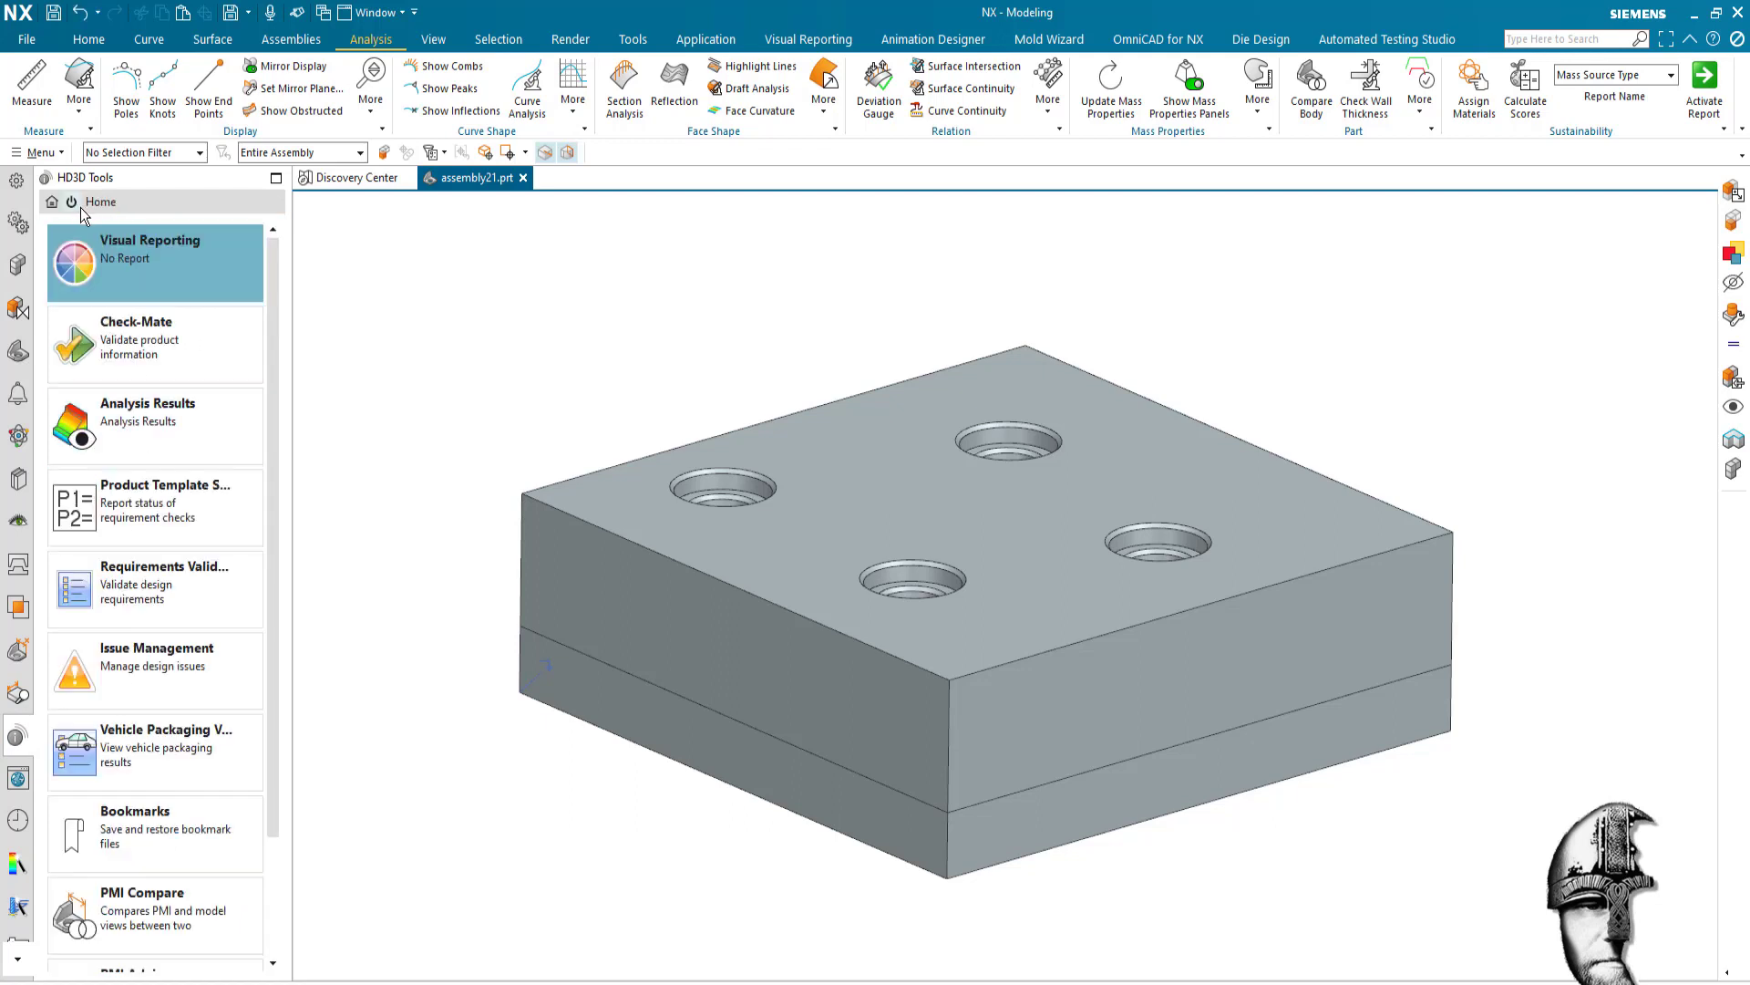
pyautogui.click(134, 244)
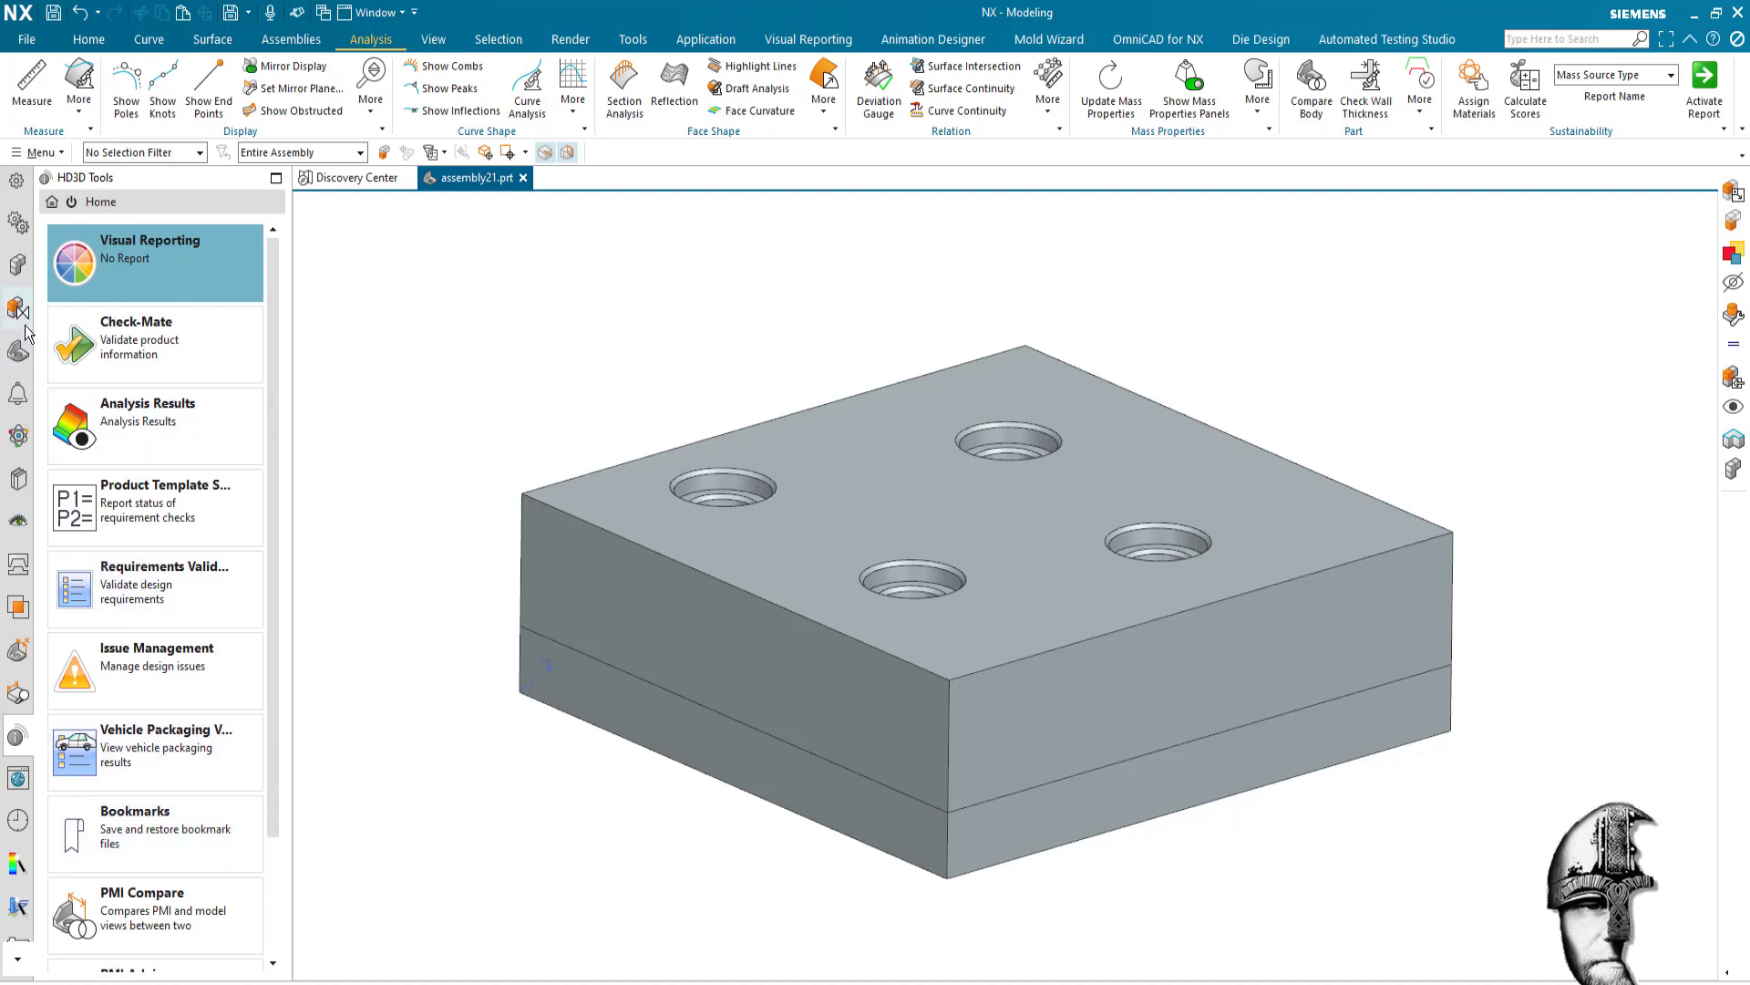
pyautogui.click(18, 265)
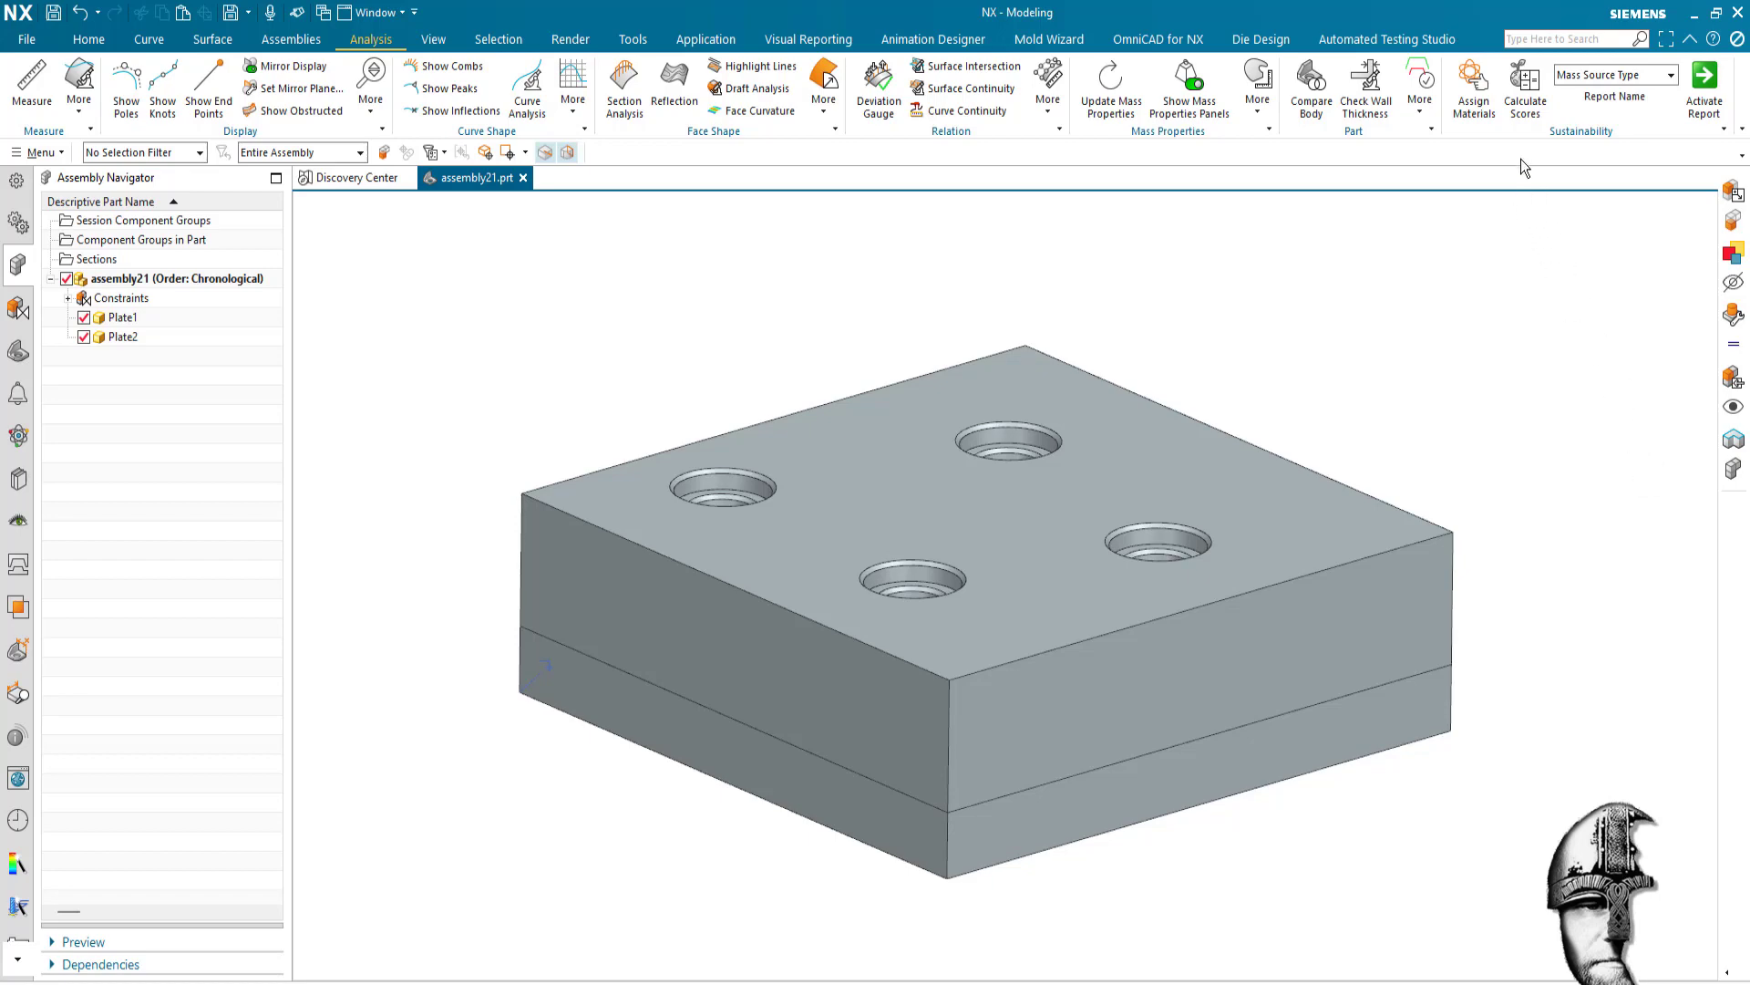
pyautogui.moveTo(1532, 173)
pyautogui.mouseDown(button='middle')
pyautogui.moveTo(1575, 320)
pyautogui.moveTo(1431, 543)
pyautogui.mouseUp(button='middle')
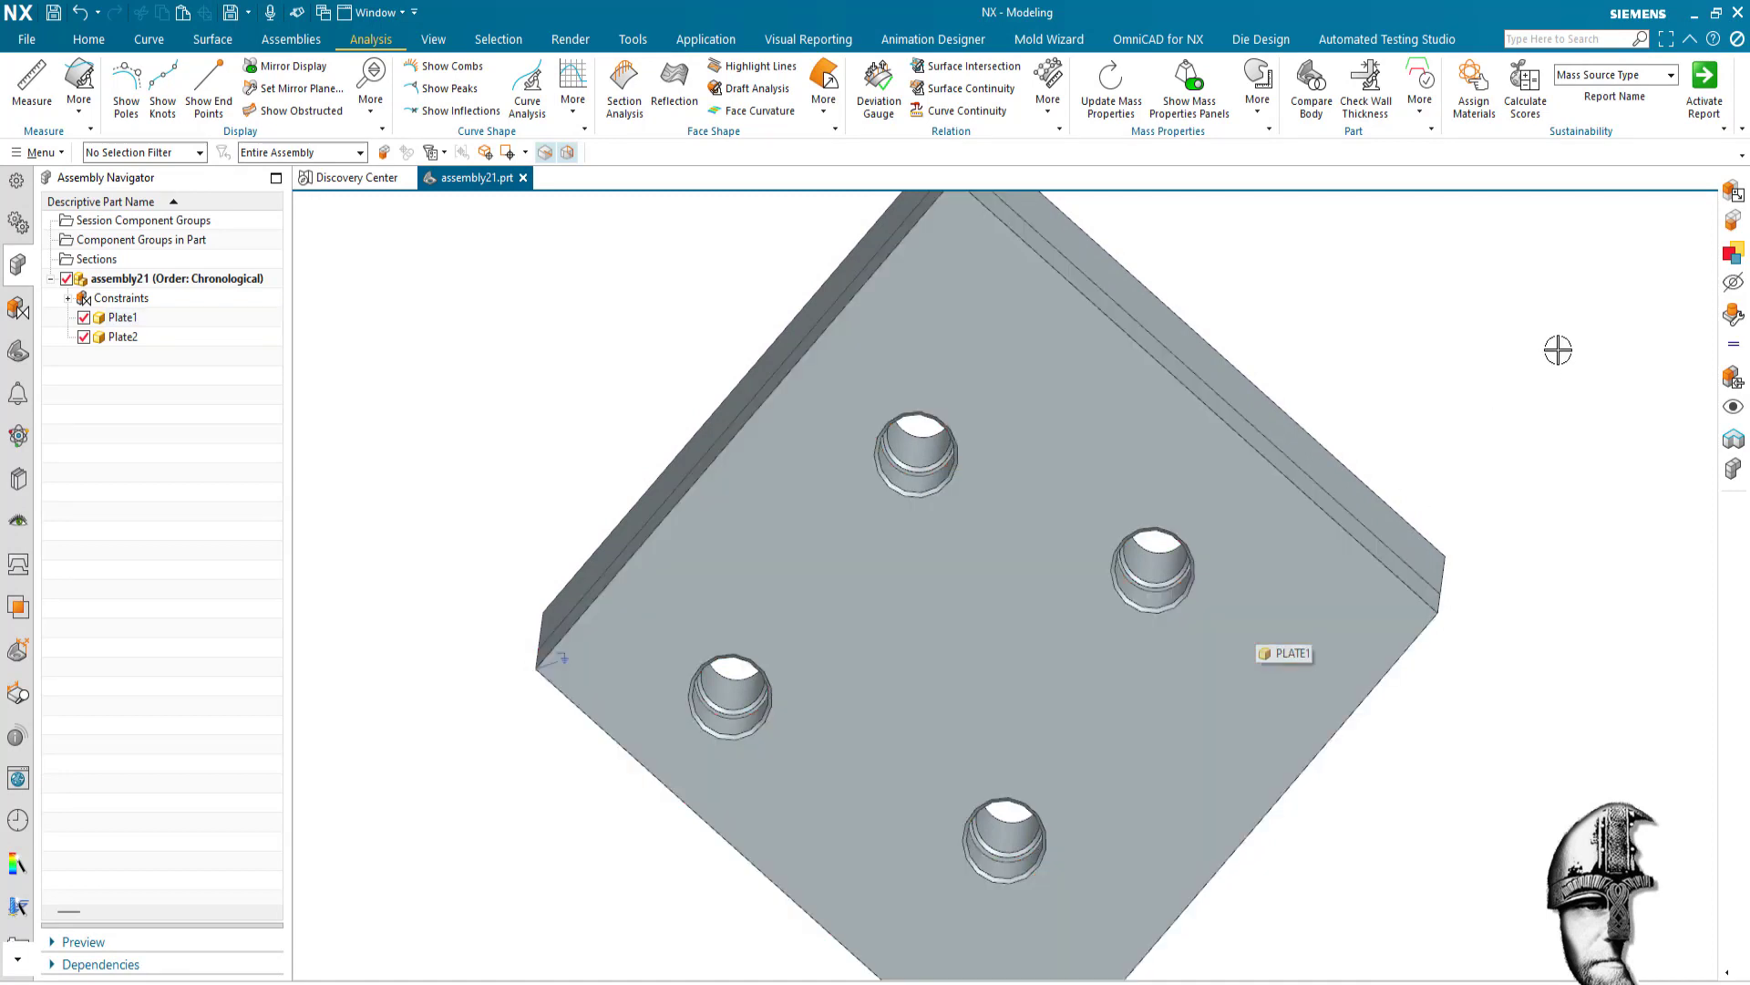
pyautogui.moveTo(1559, 351)
pyautogui.mouseDown(button='middle')
pyautogui.moveTo(1543, 228)
pyautogui.moveTo(1495, 173)
pyautogui.moveTo(1469, 205)
pyautogui.mouseUp(button='middle')
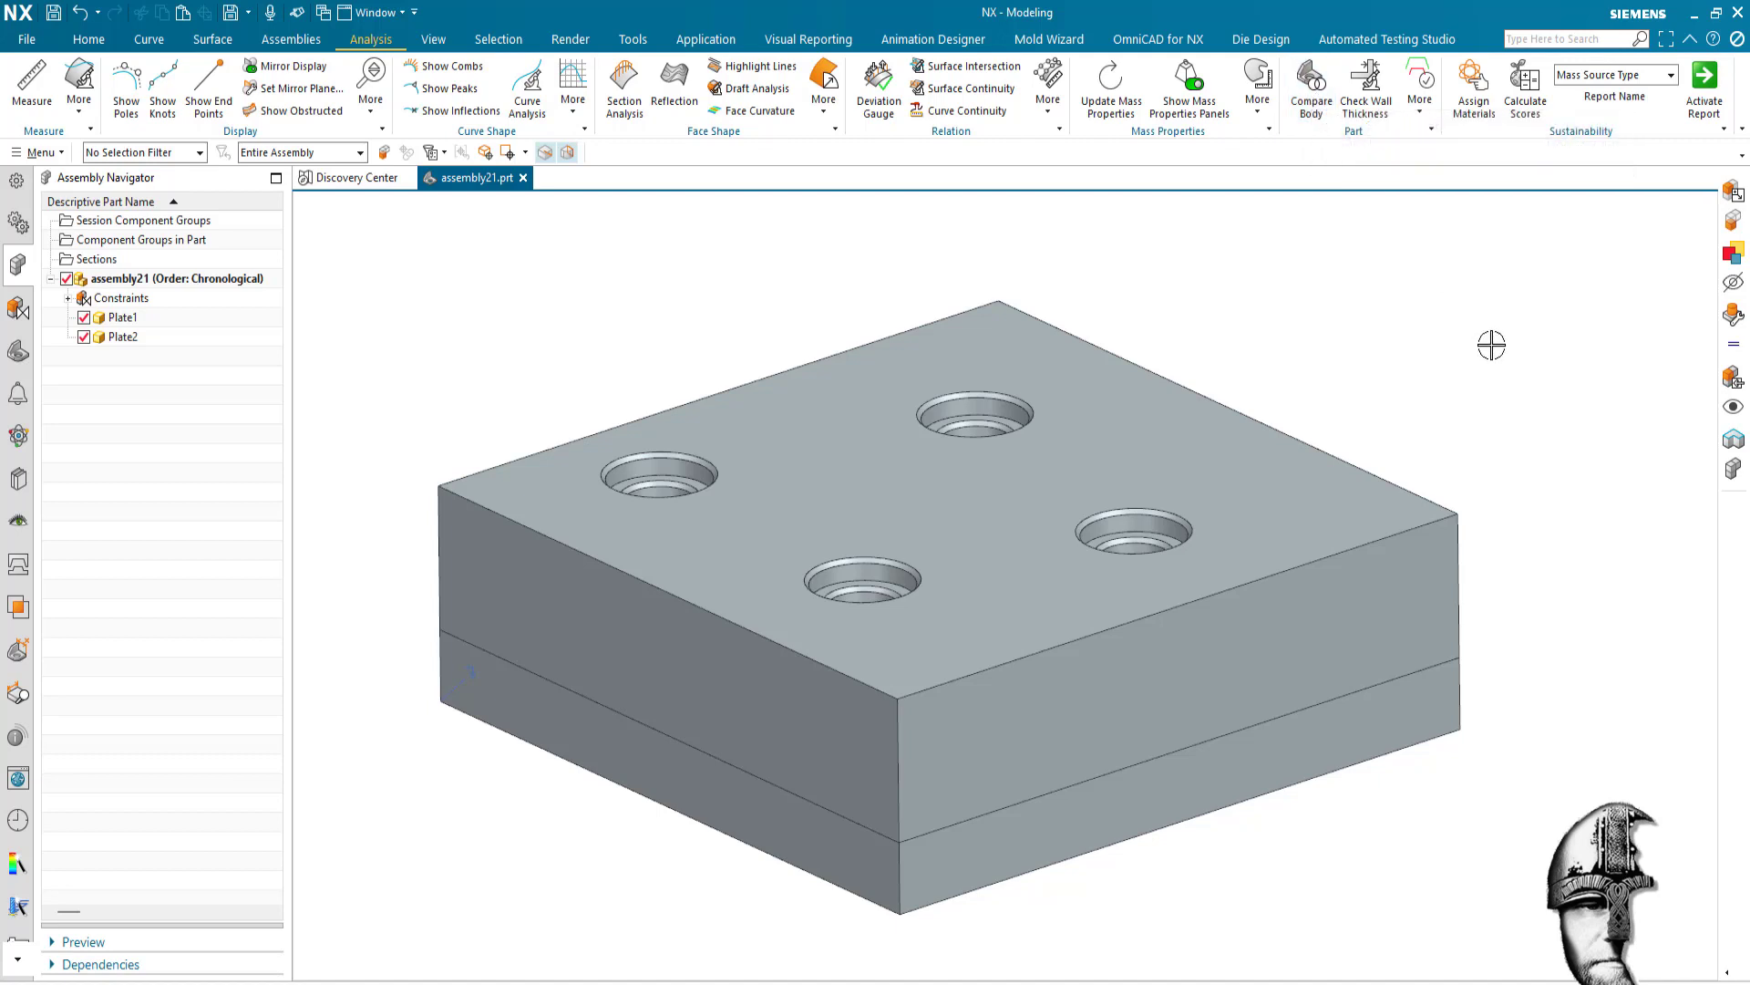
pyautogui.hotkey('ctrl', 'f')
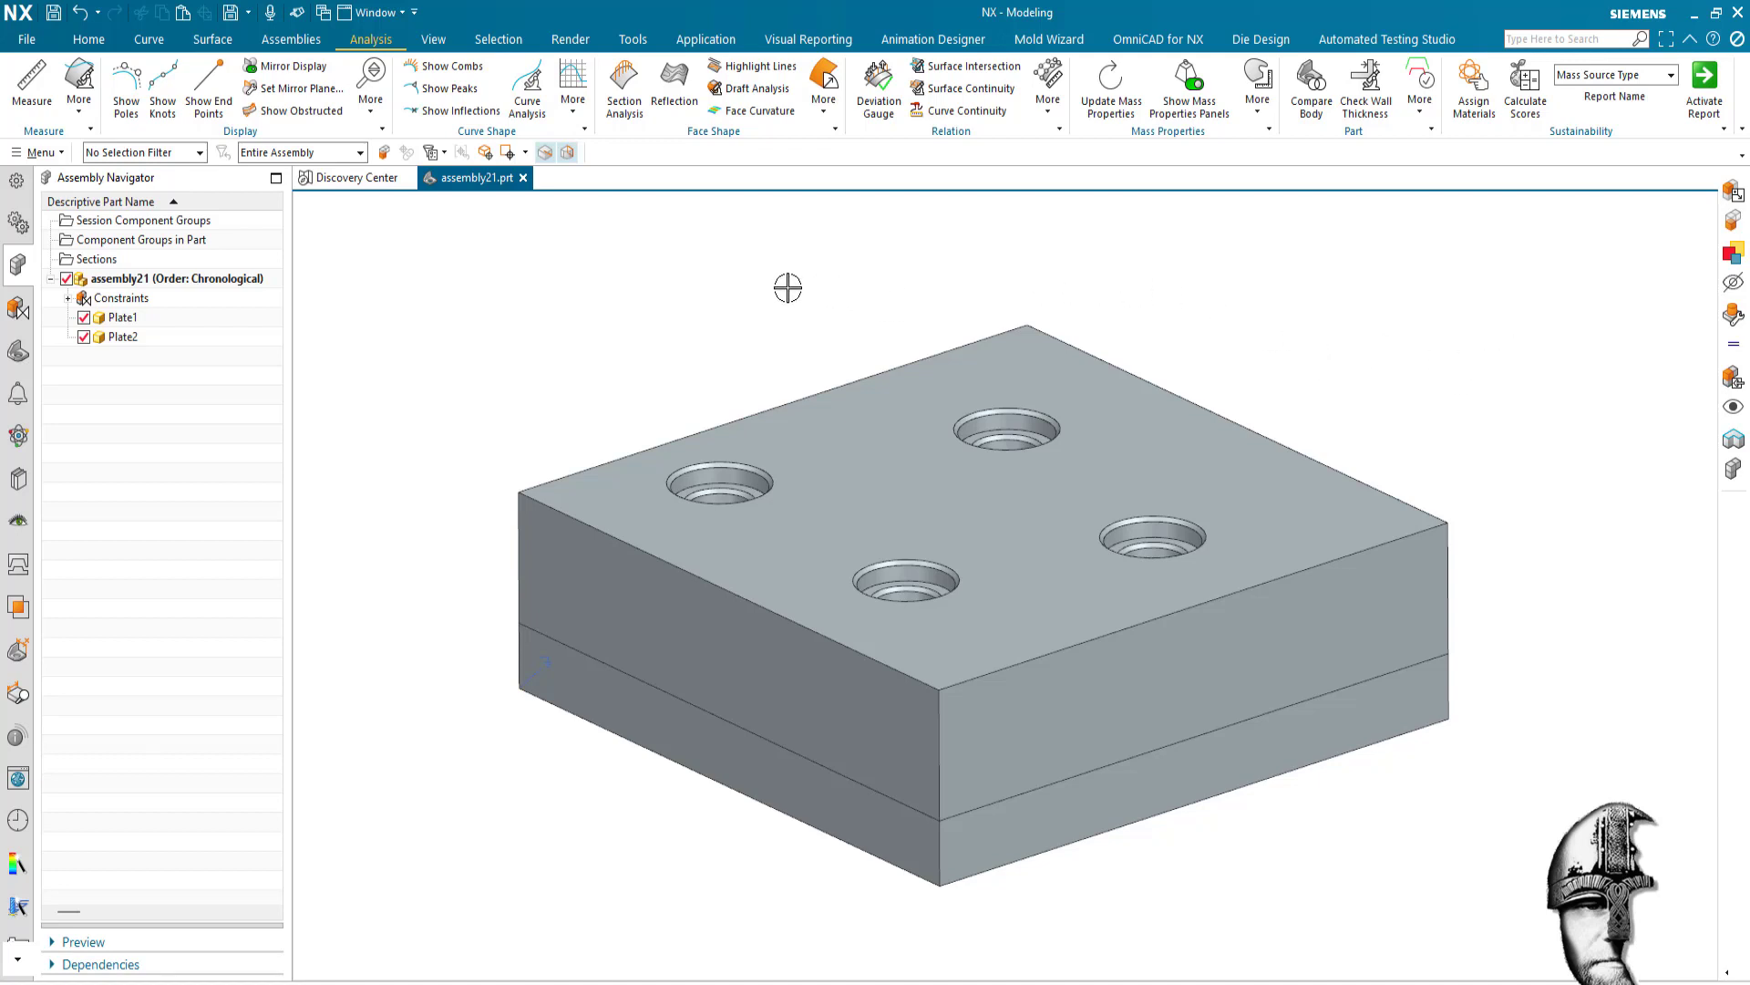
# - Add Alignment_Analyze.prt to the assembly as a component and make it the work part
pyautogui.click(310, 41)
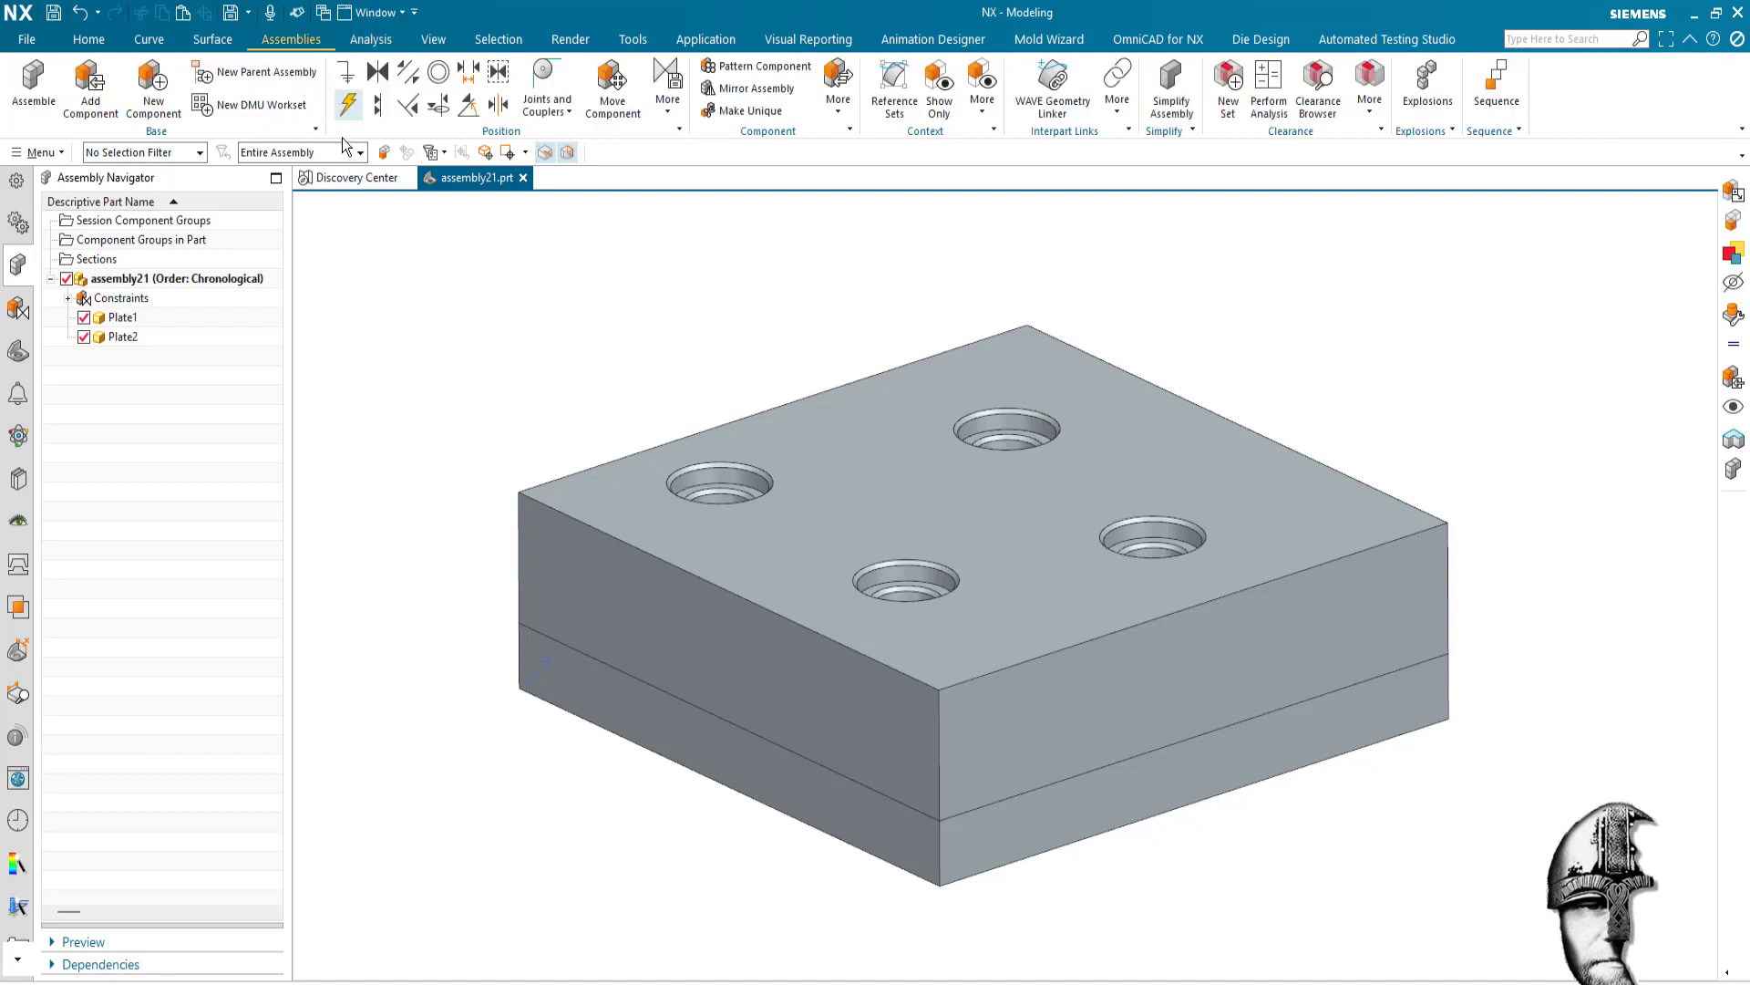
pyautogui.click(105, 98)
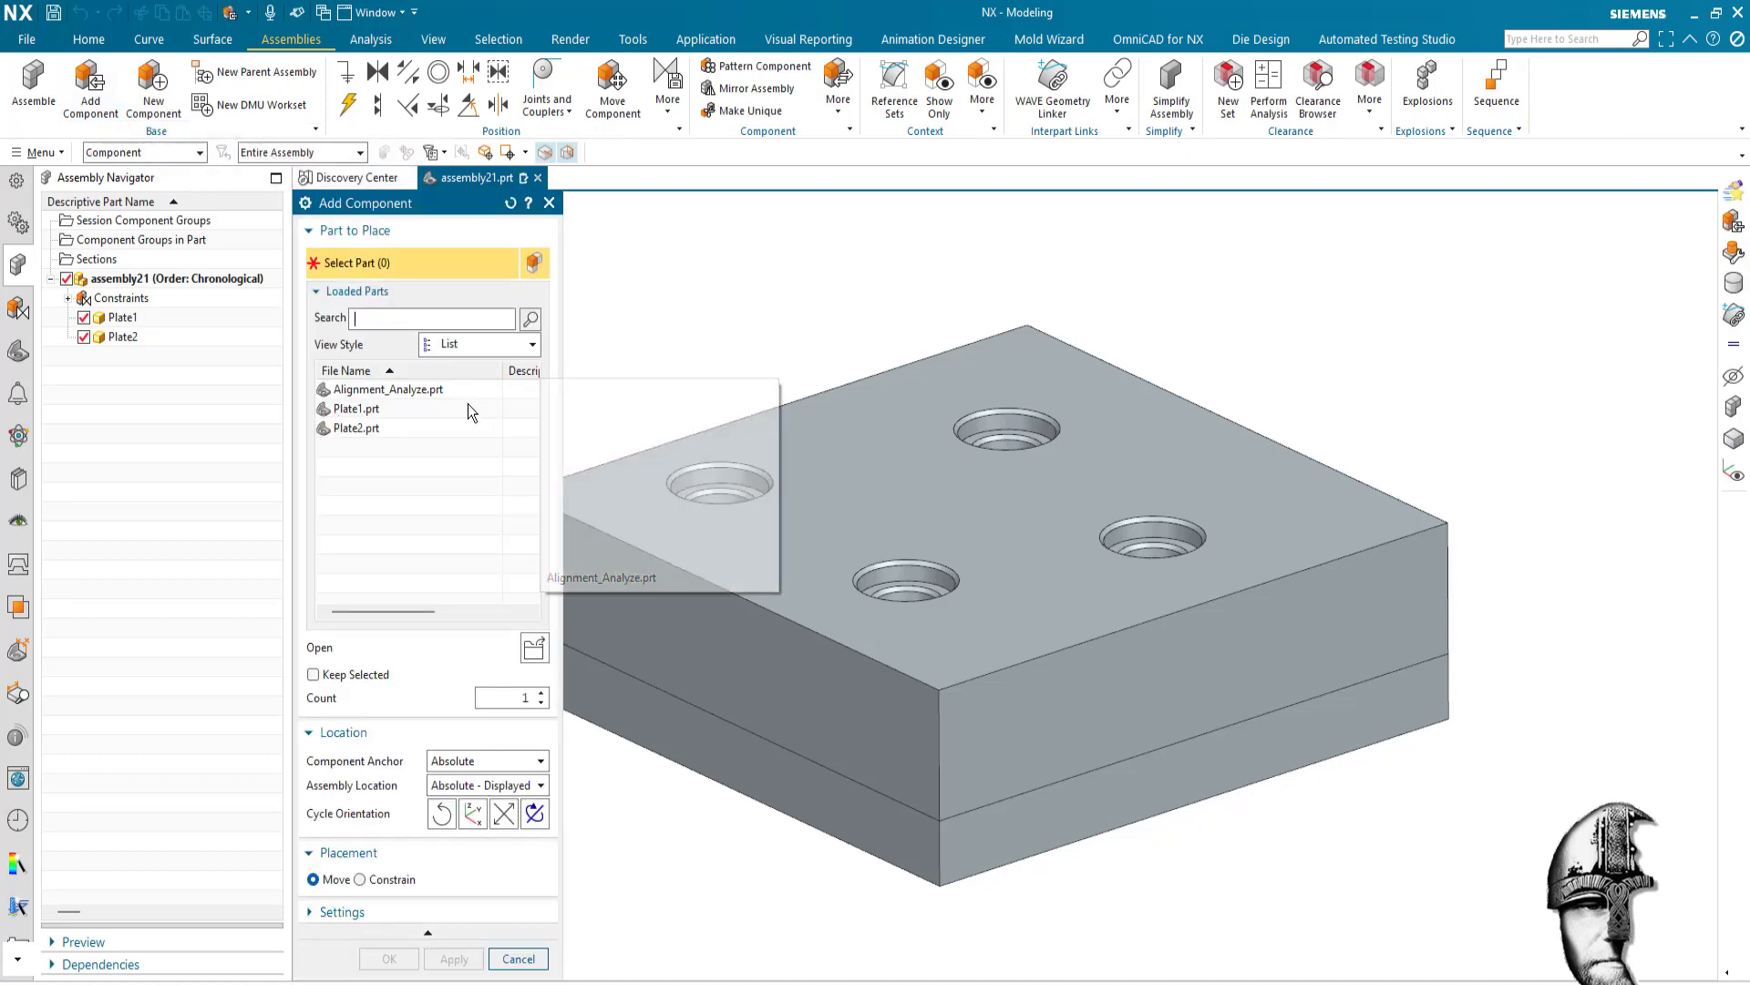
pyautogui.click(418, 394)
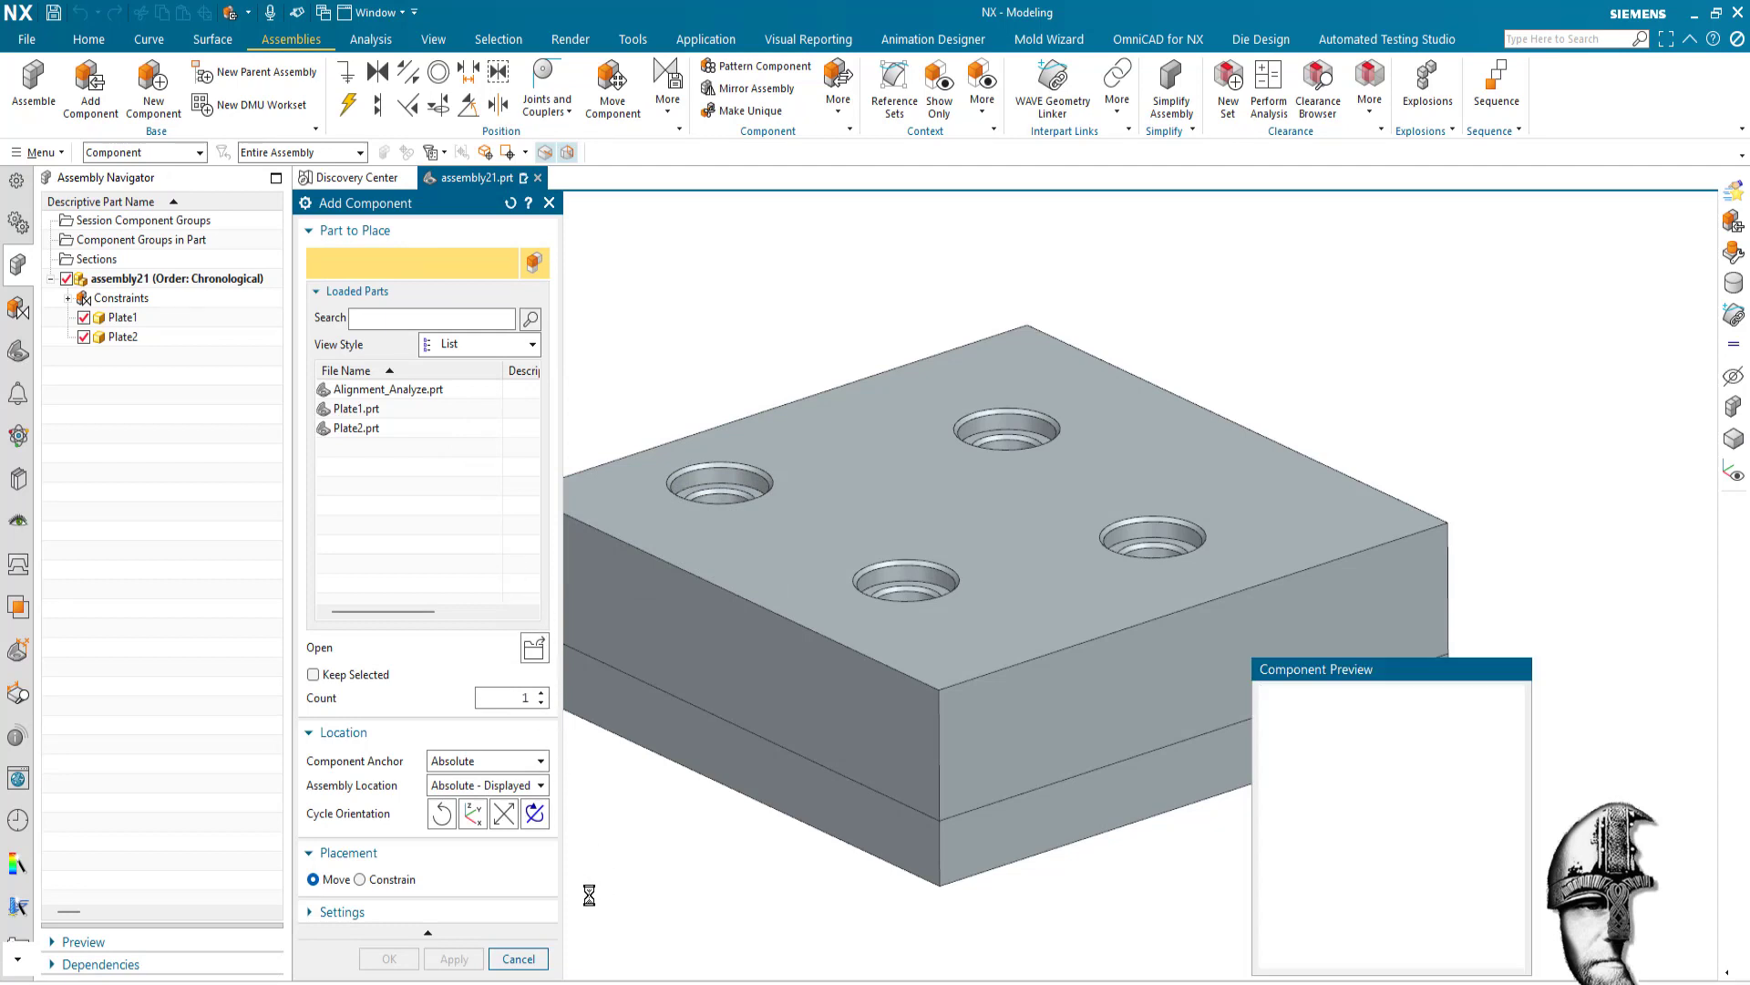
pyautogui.click(389, 959)
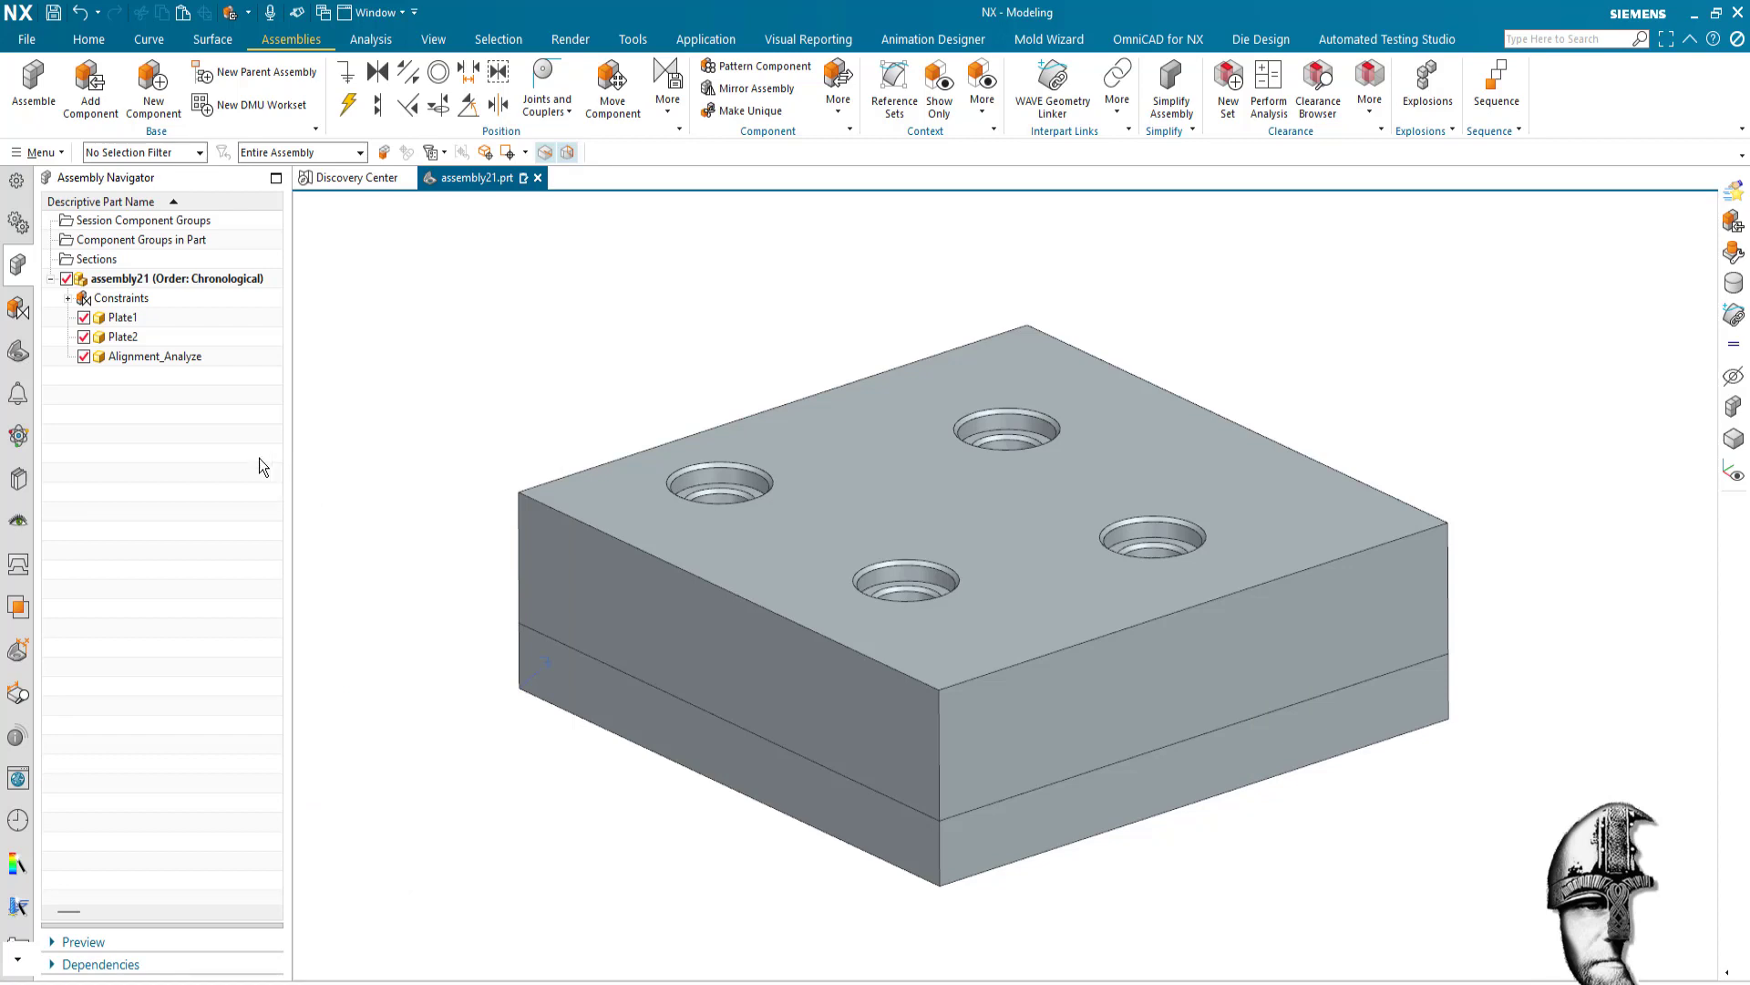
pyautogui.doubleClick(188, 357)
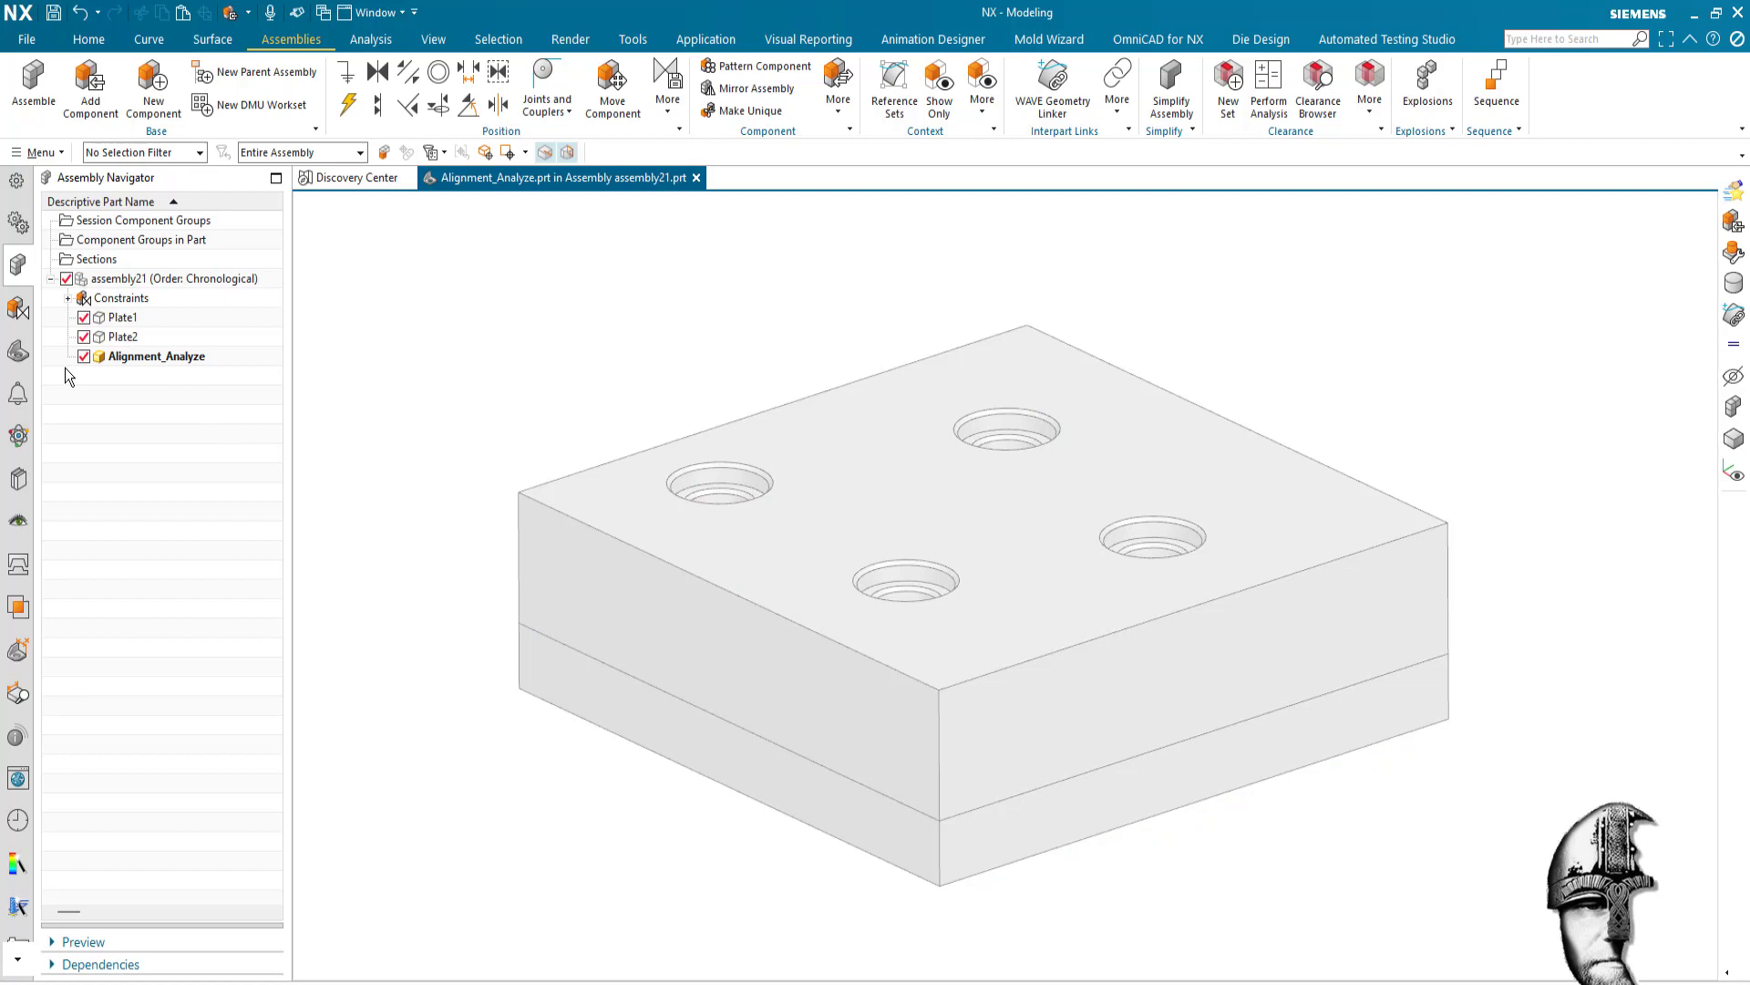
# - Hide Plate2 in the assembly tree so only Plate1 stays visible
pyautogui.click(17, 351)
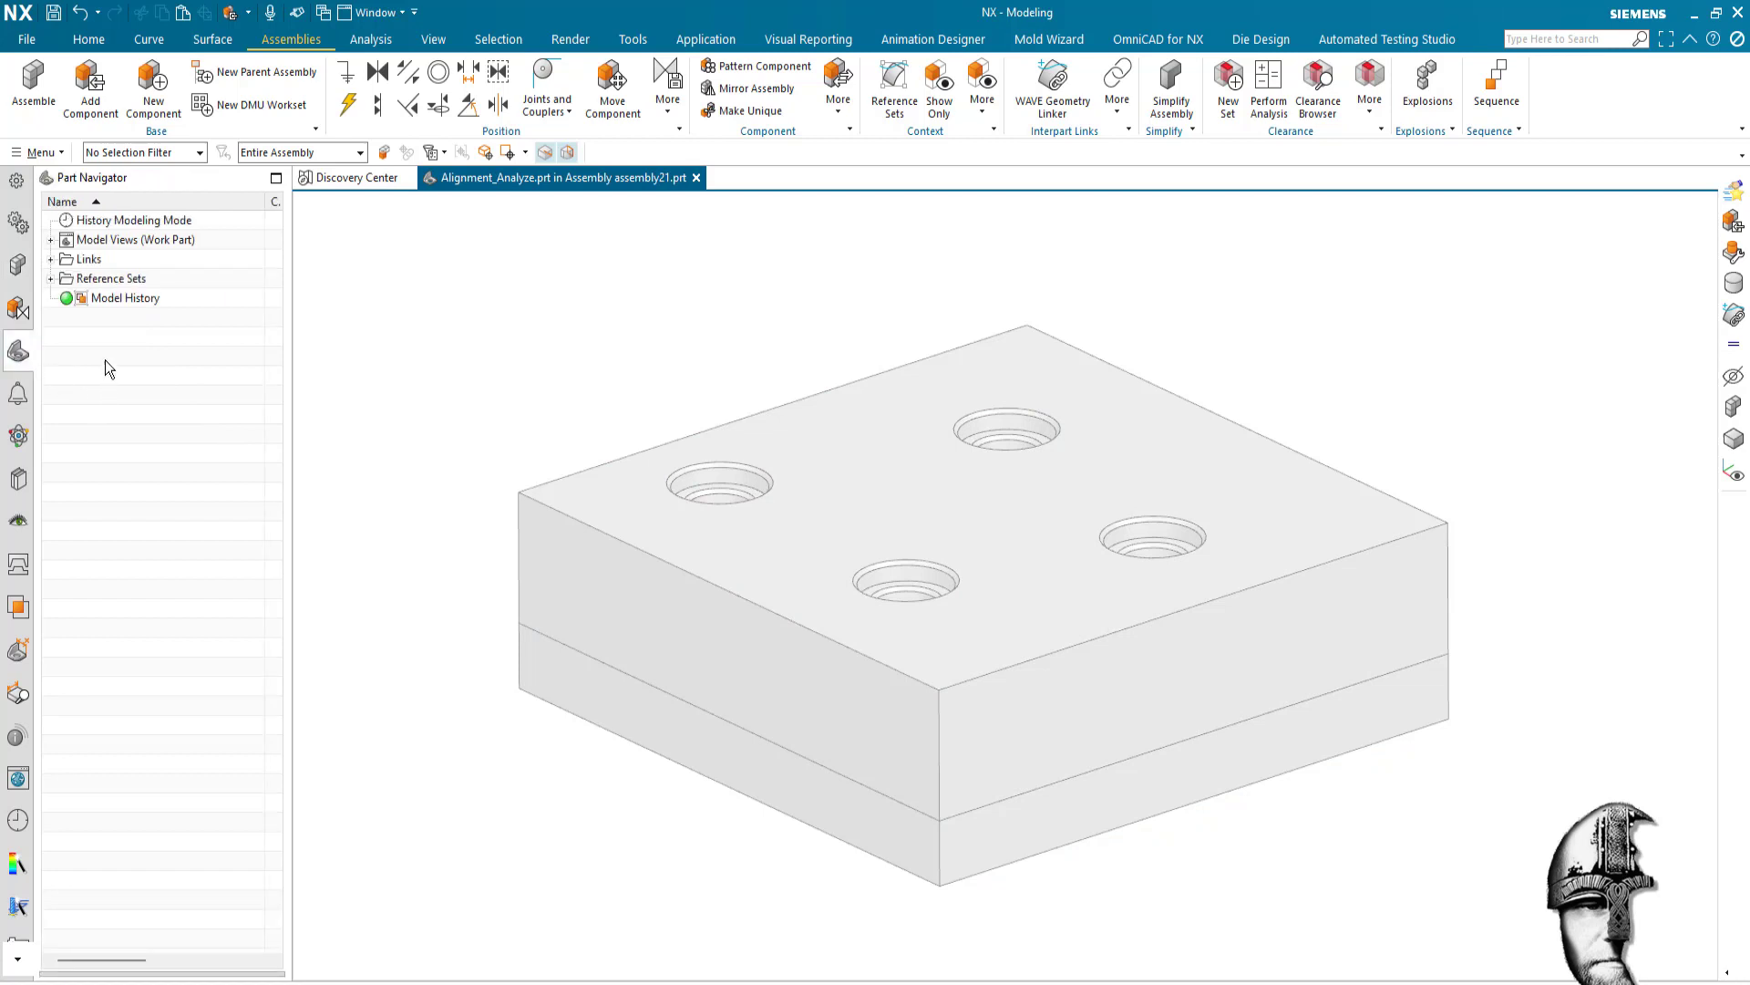
pyautogui.click(18, 265)
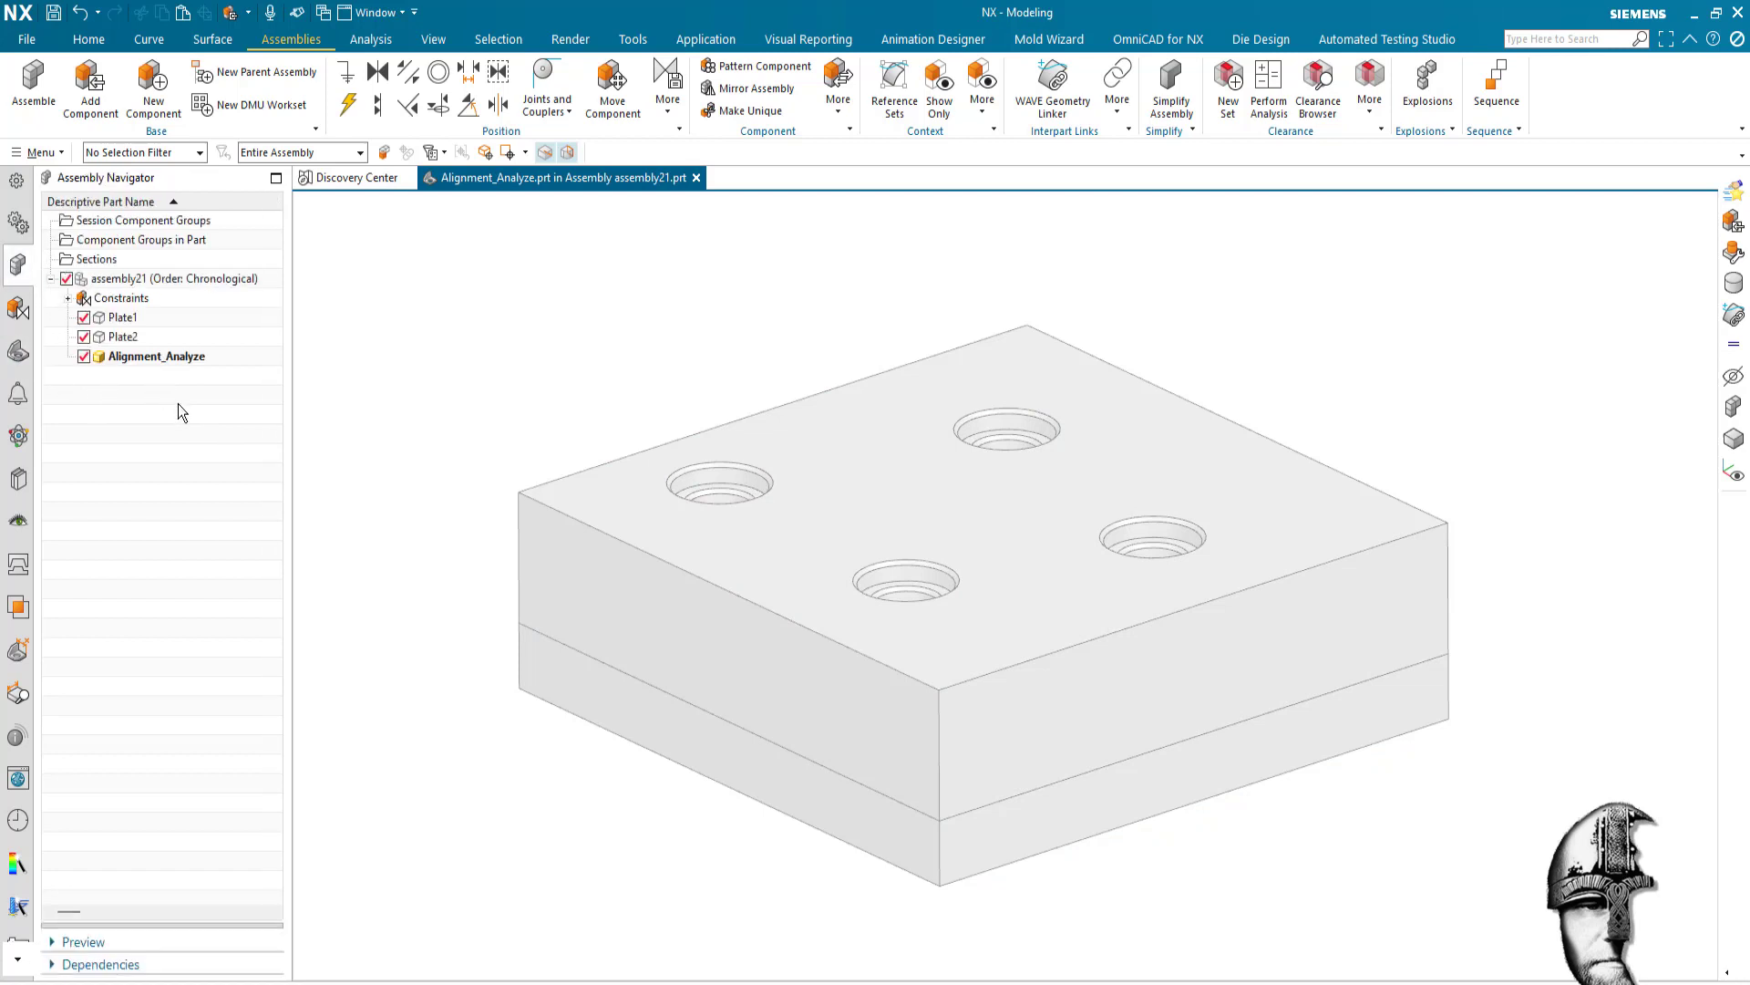
pyautogui.click(84, 337)
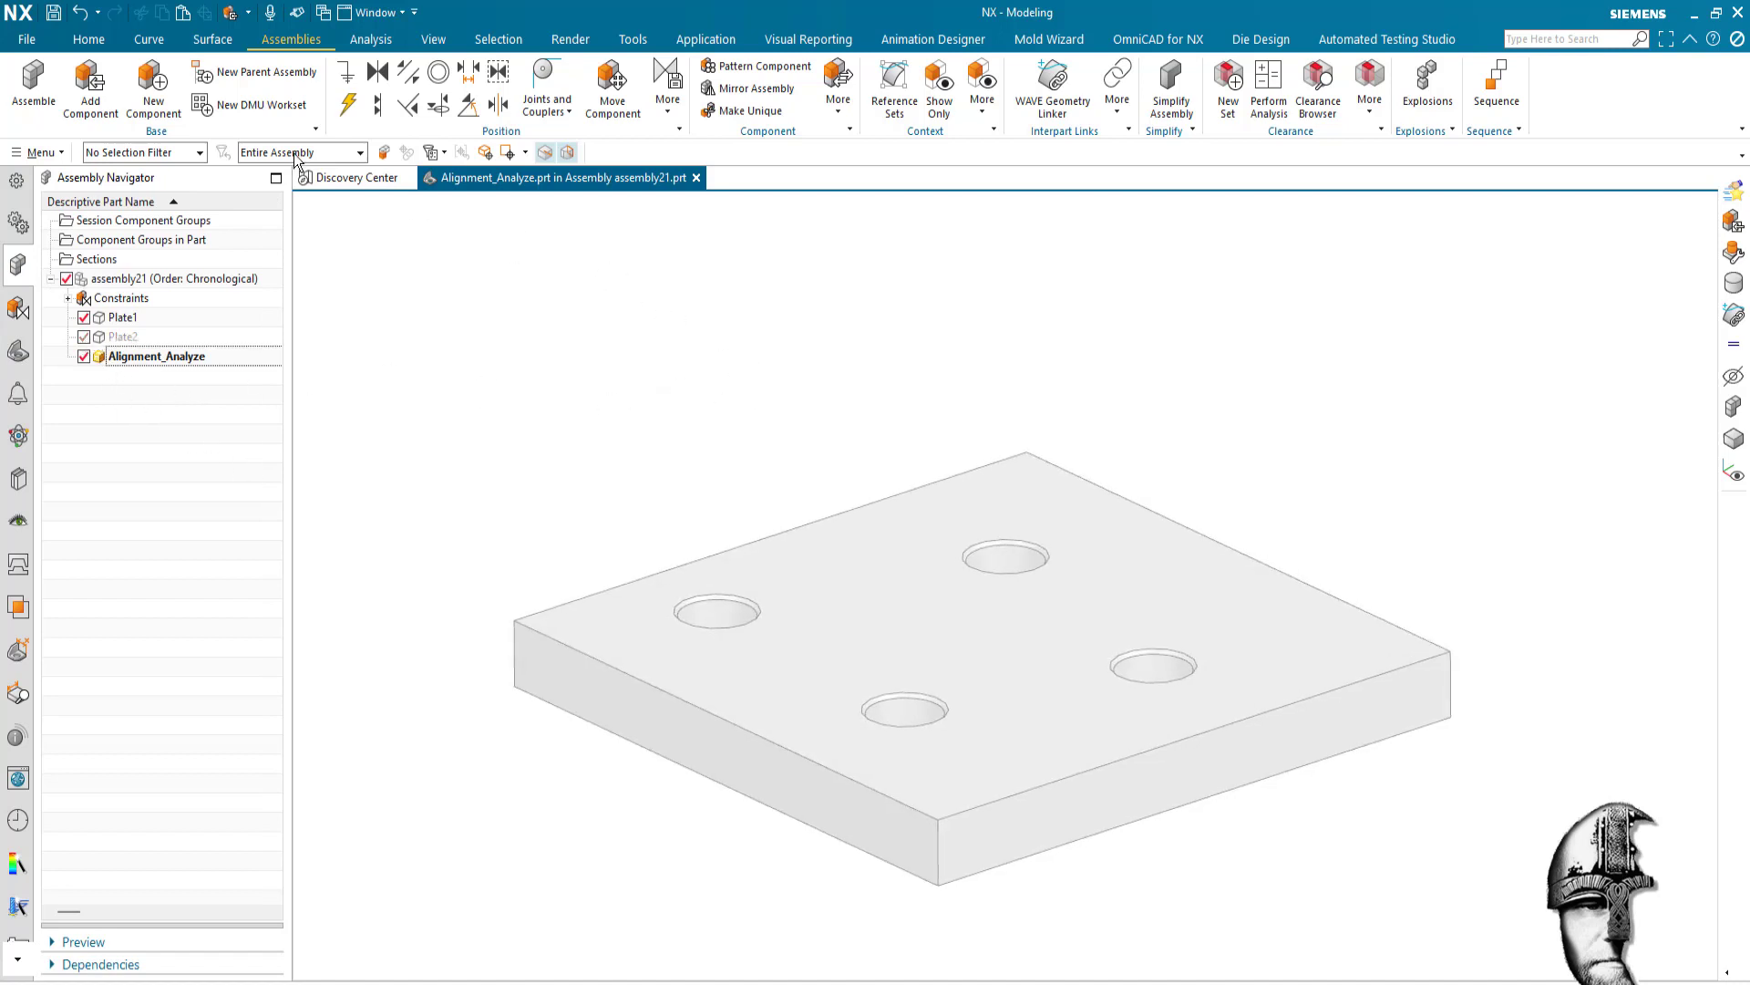
pyautogui.click(100, 42)
pyautogui.click(627, 92)
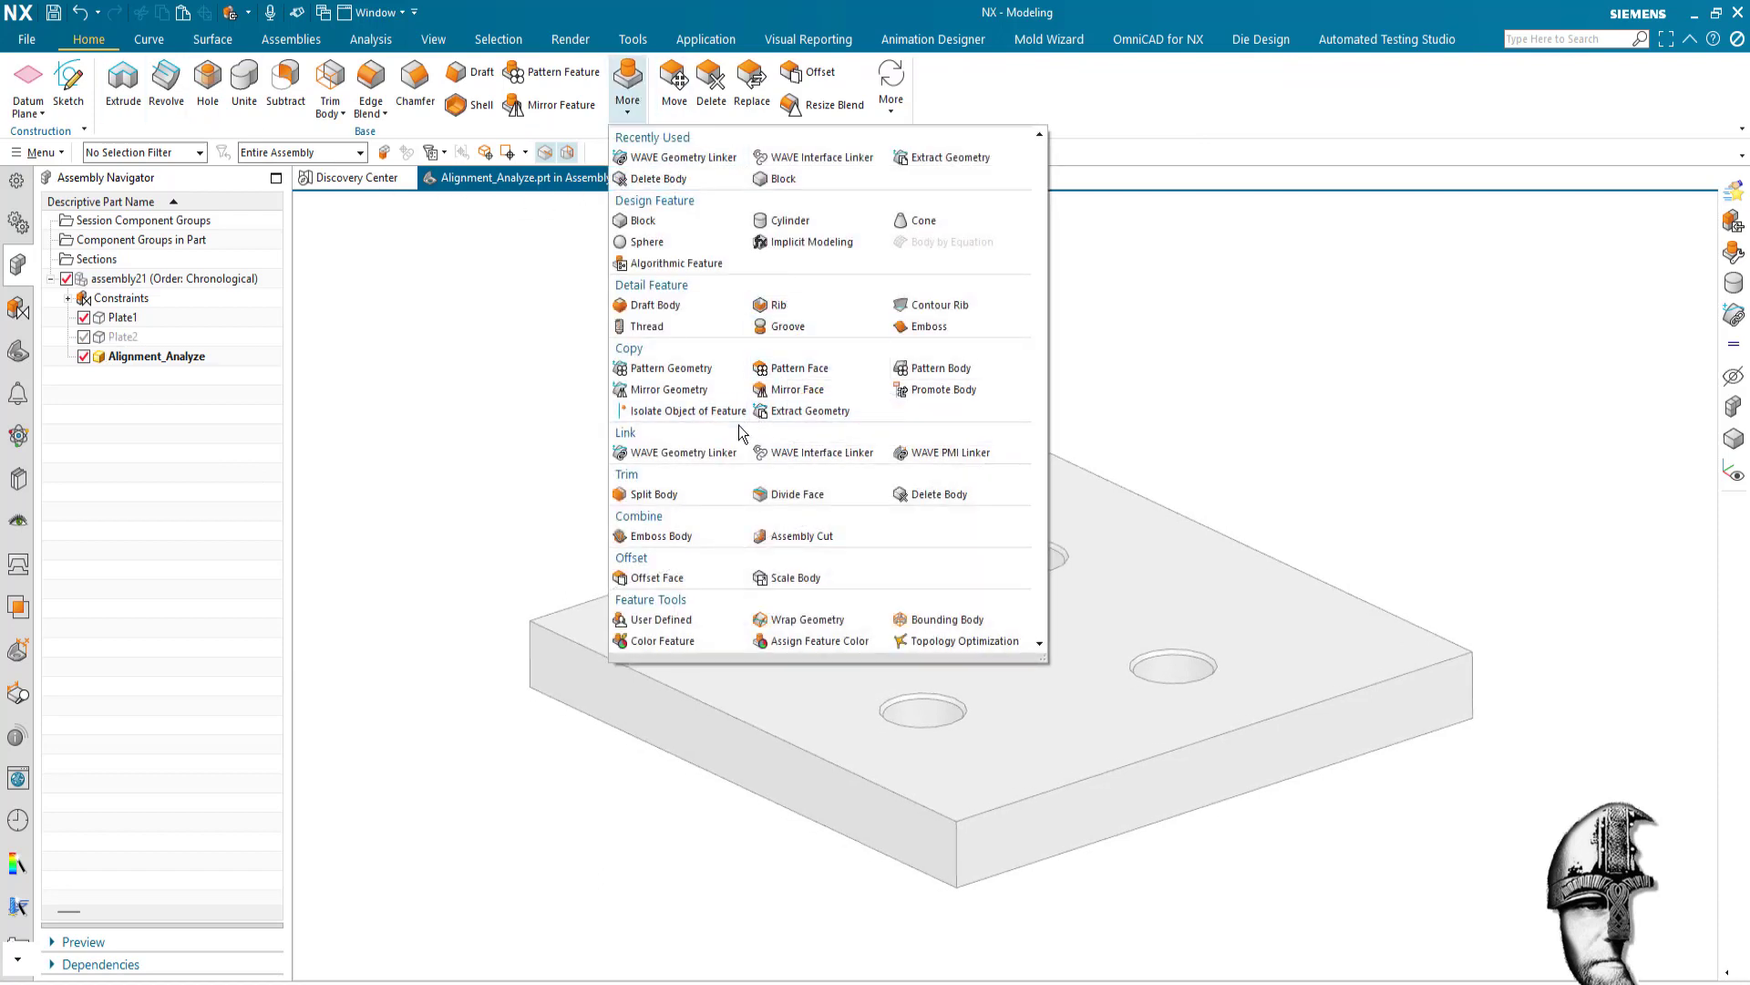
# - WAVE-link Plate1's top face and Plate2's four-hole face into Alignment_Analyze
pyautogui.click(635, 454)
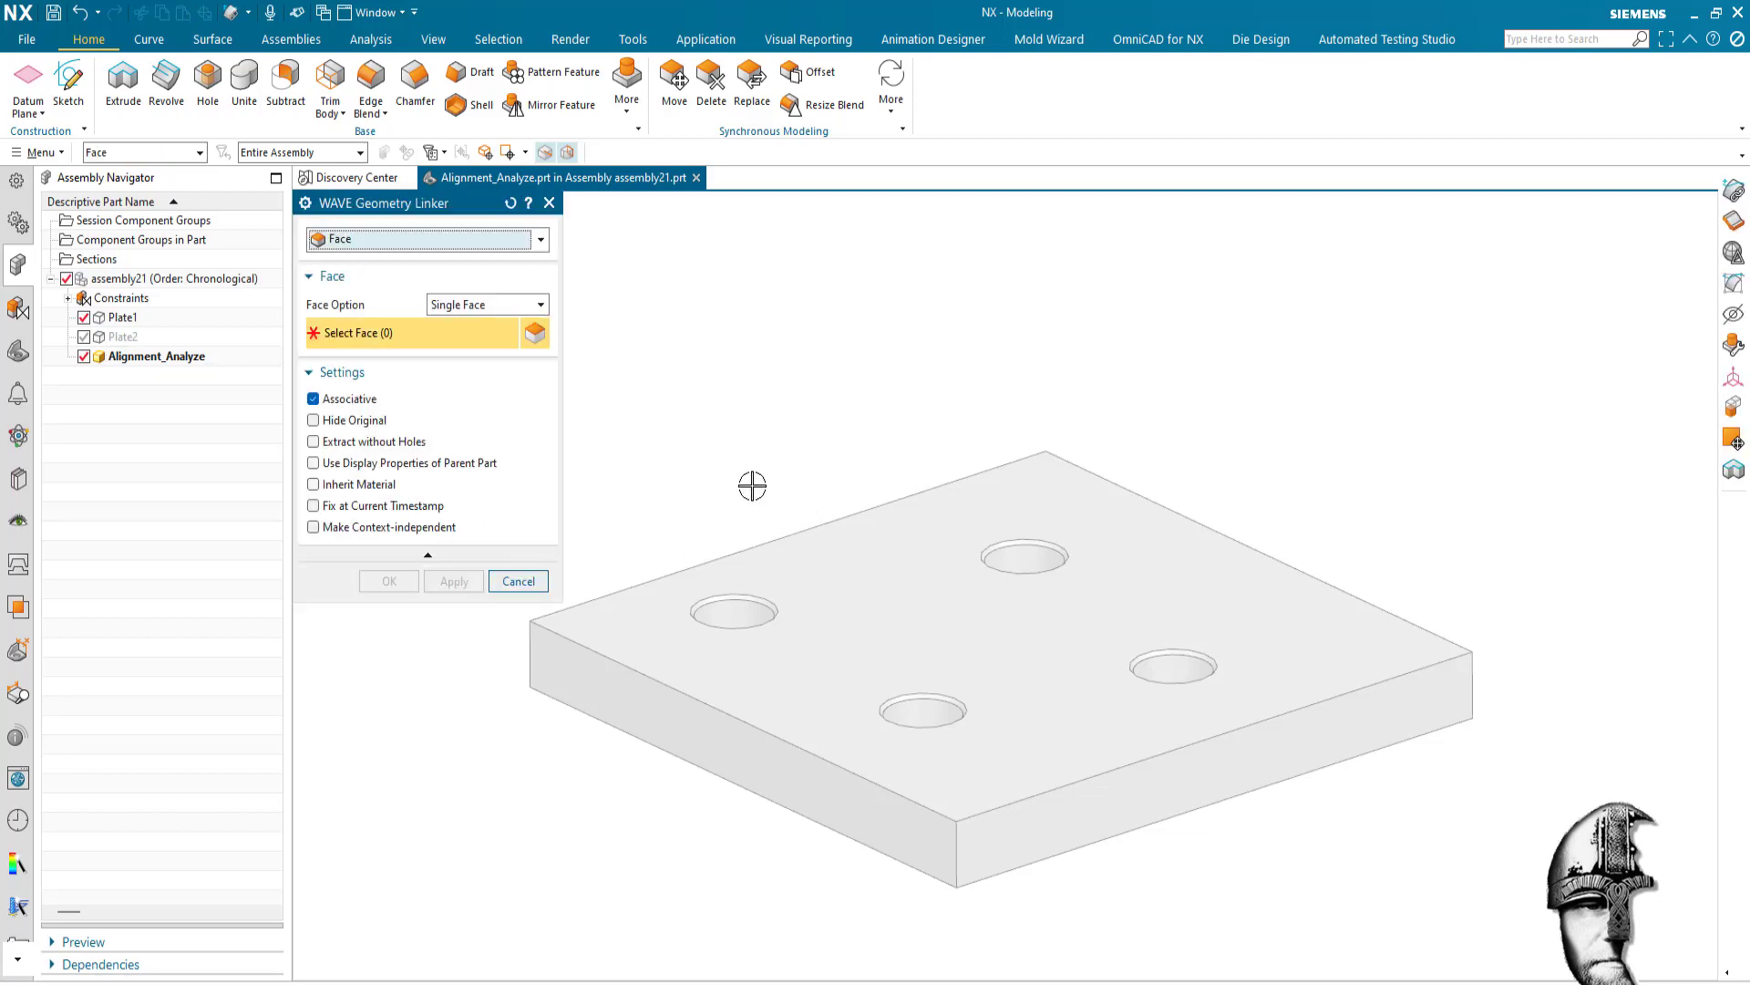
pyautogui.click(837, 543)
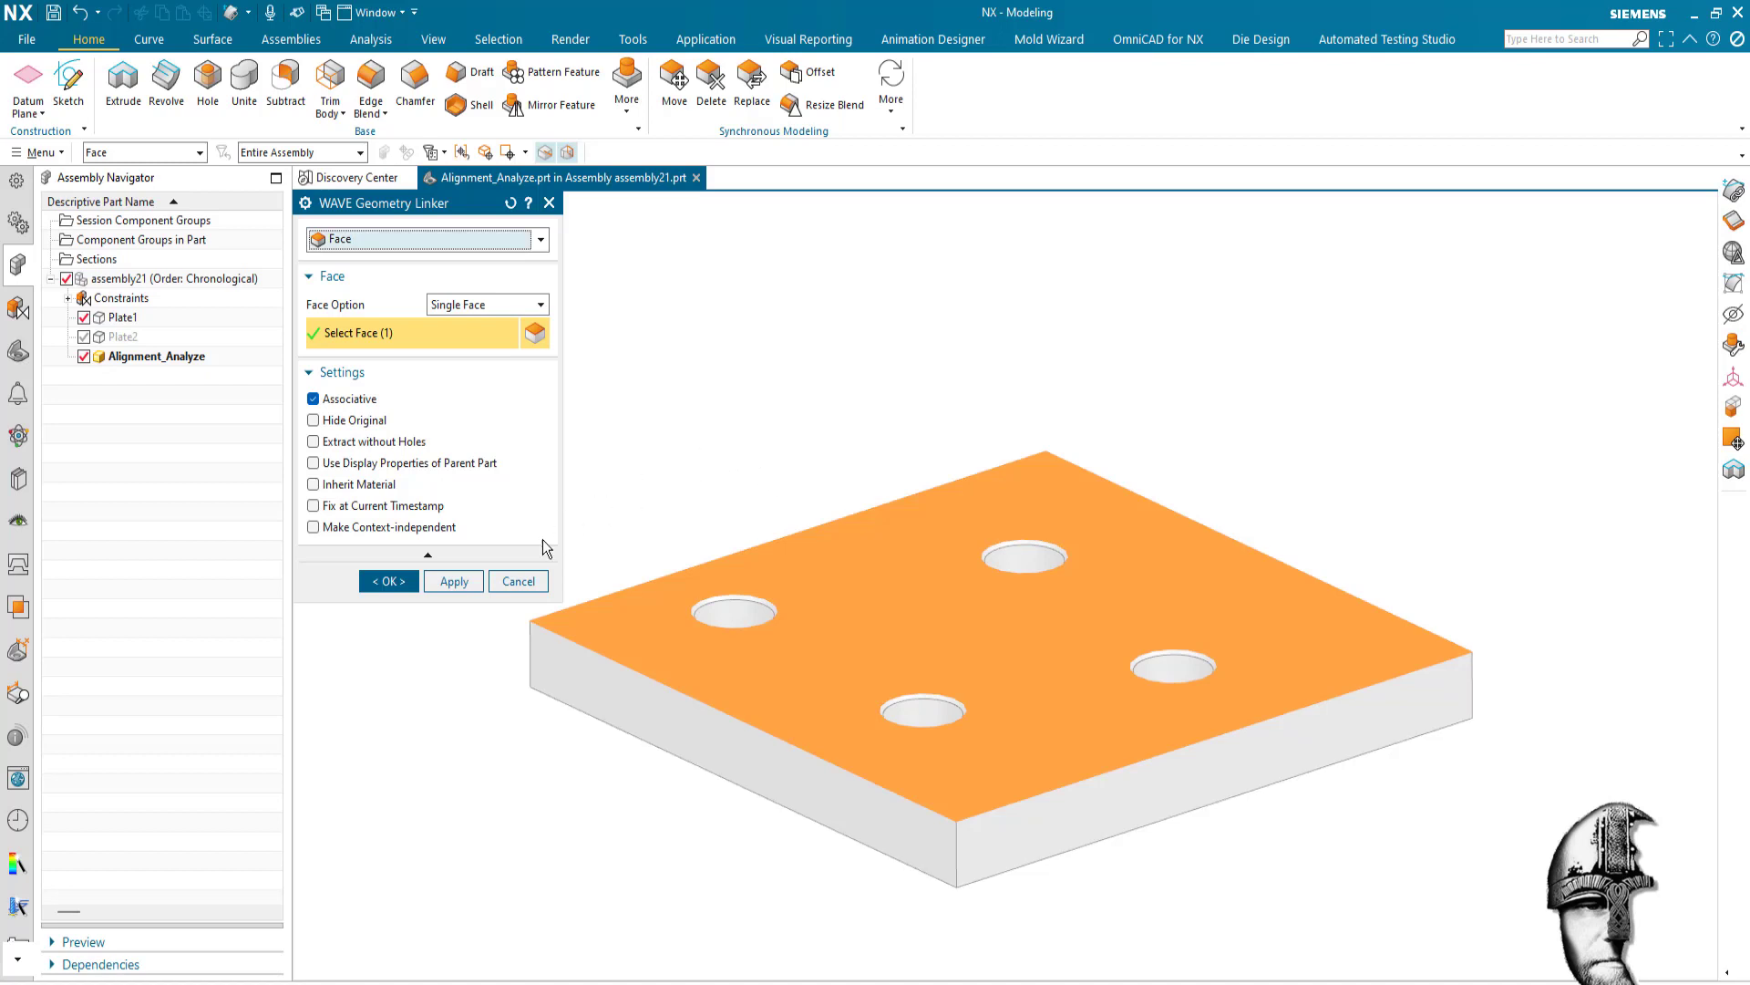
pyautogui.click(453, 580)
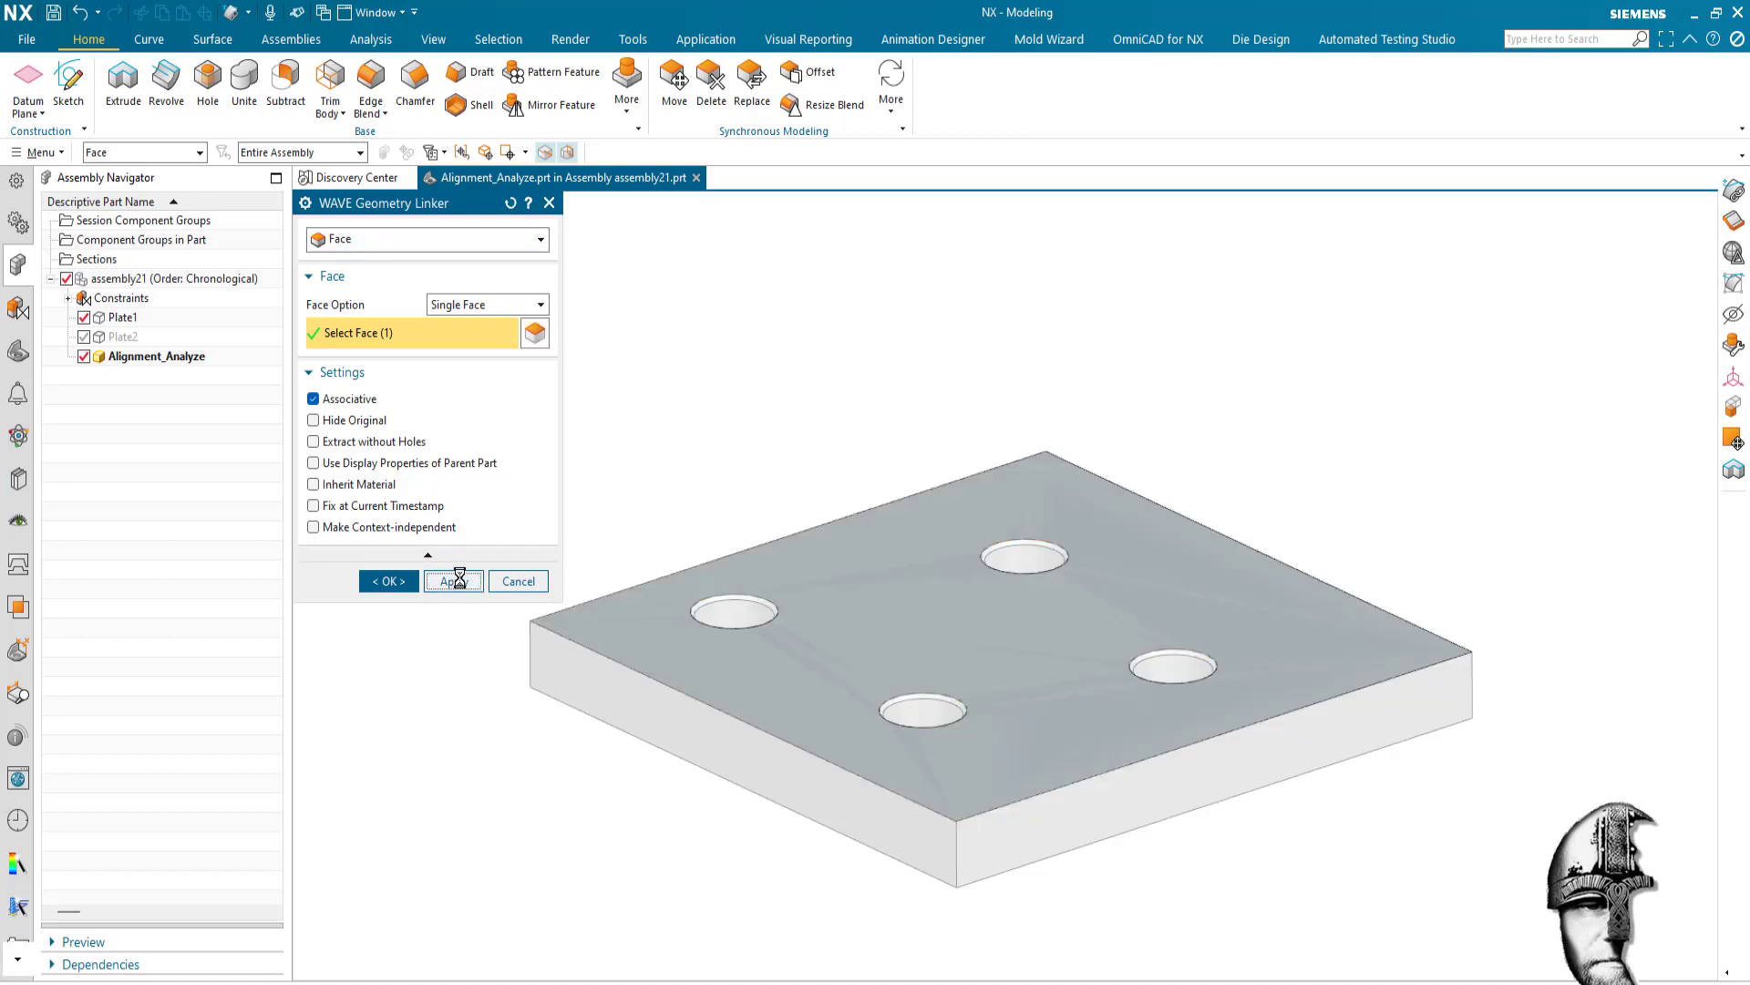
pyautogui.click(84, 336)
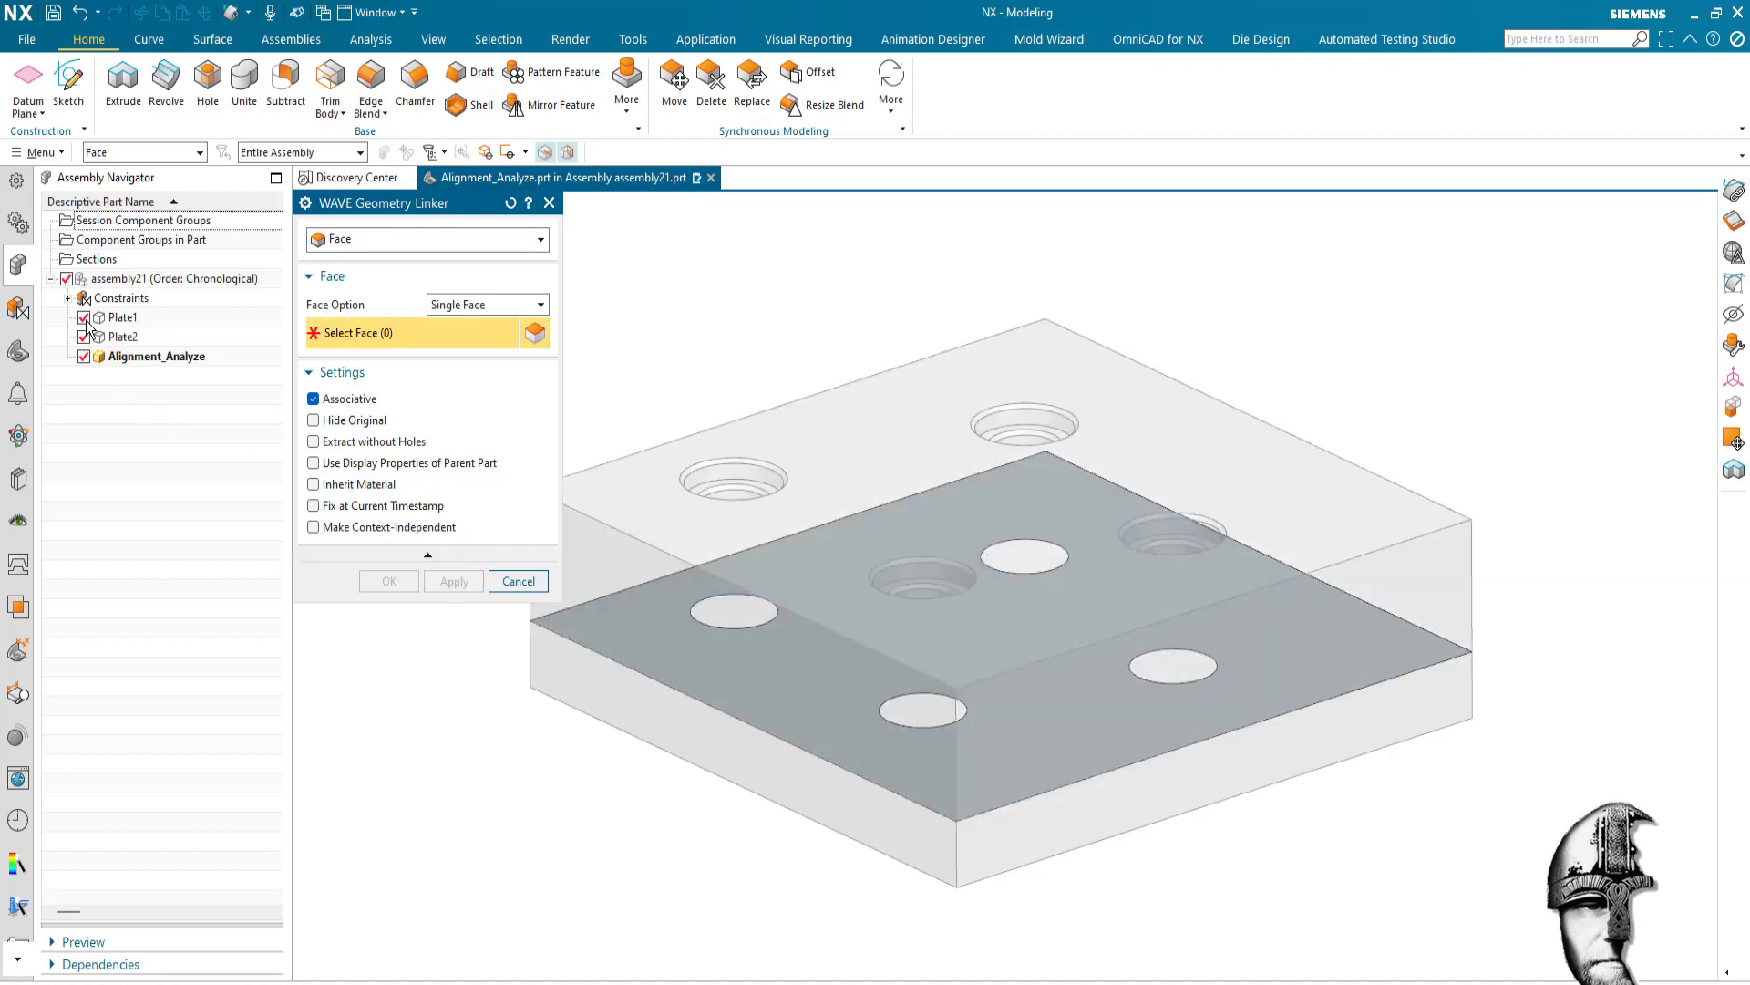
pyautogui.click(84, 317)
pyautogui.press('End')
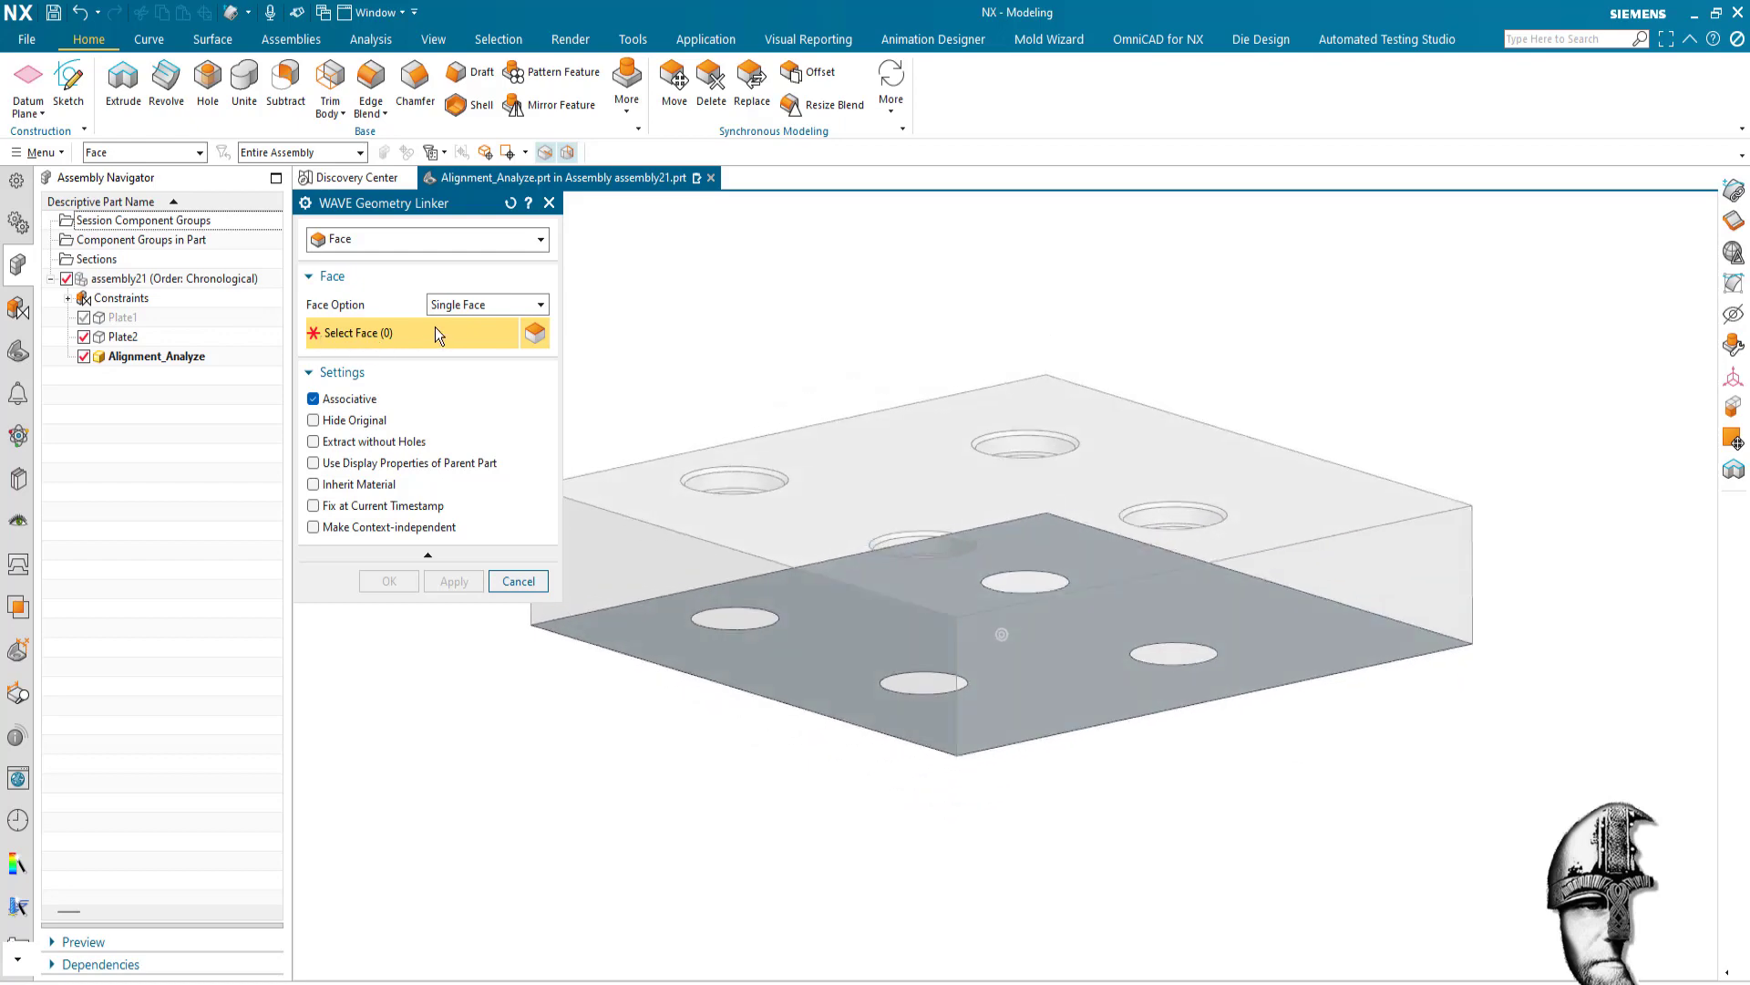
pyautogui.click(875, 609)
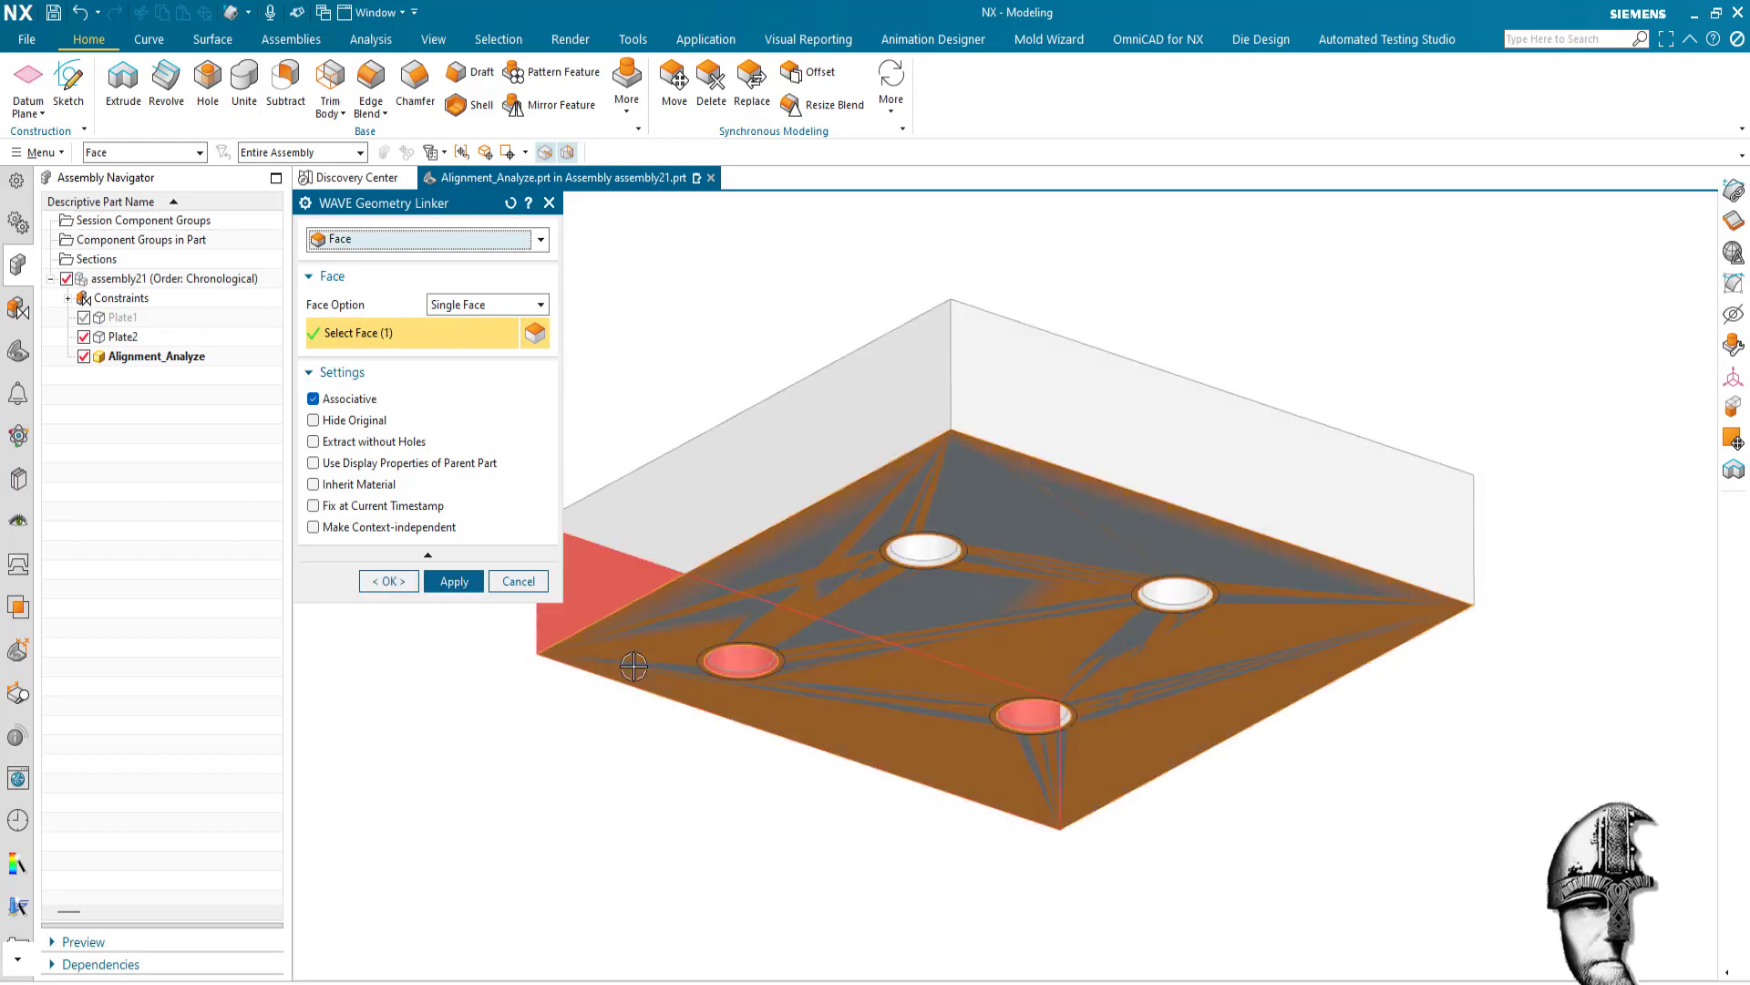
pyautogui.click(389, 581)
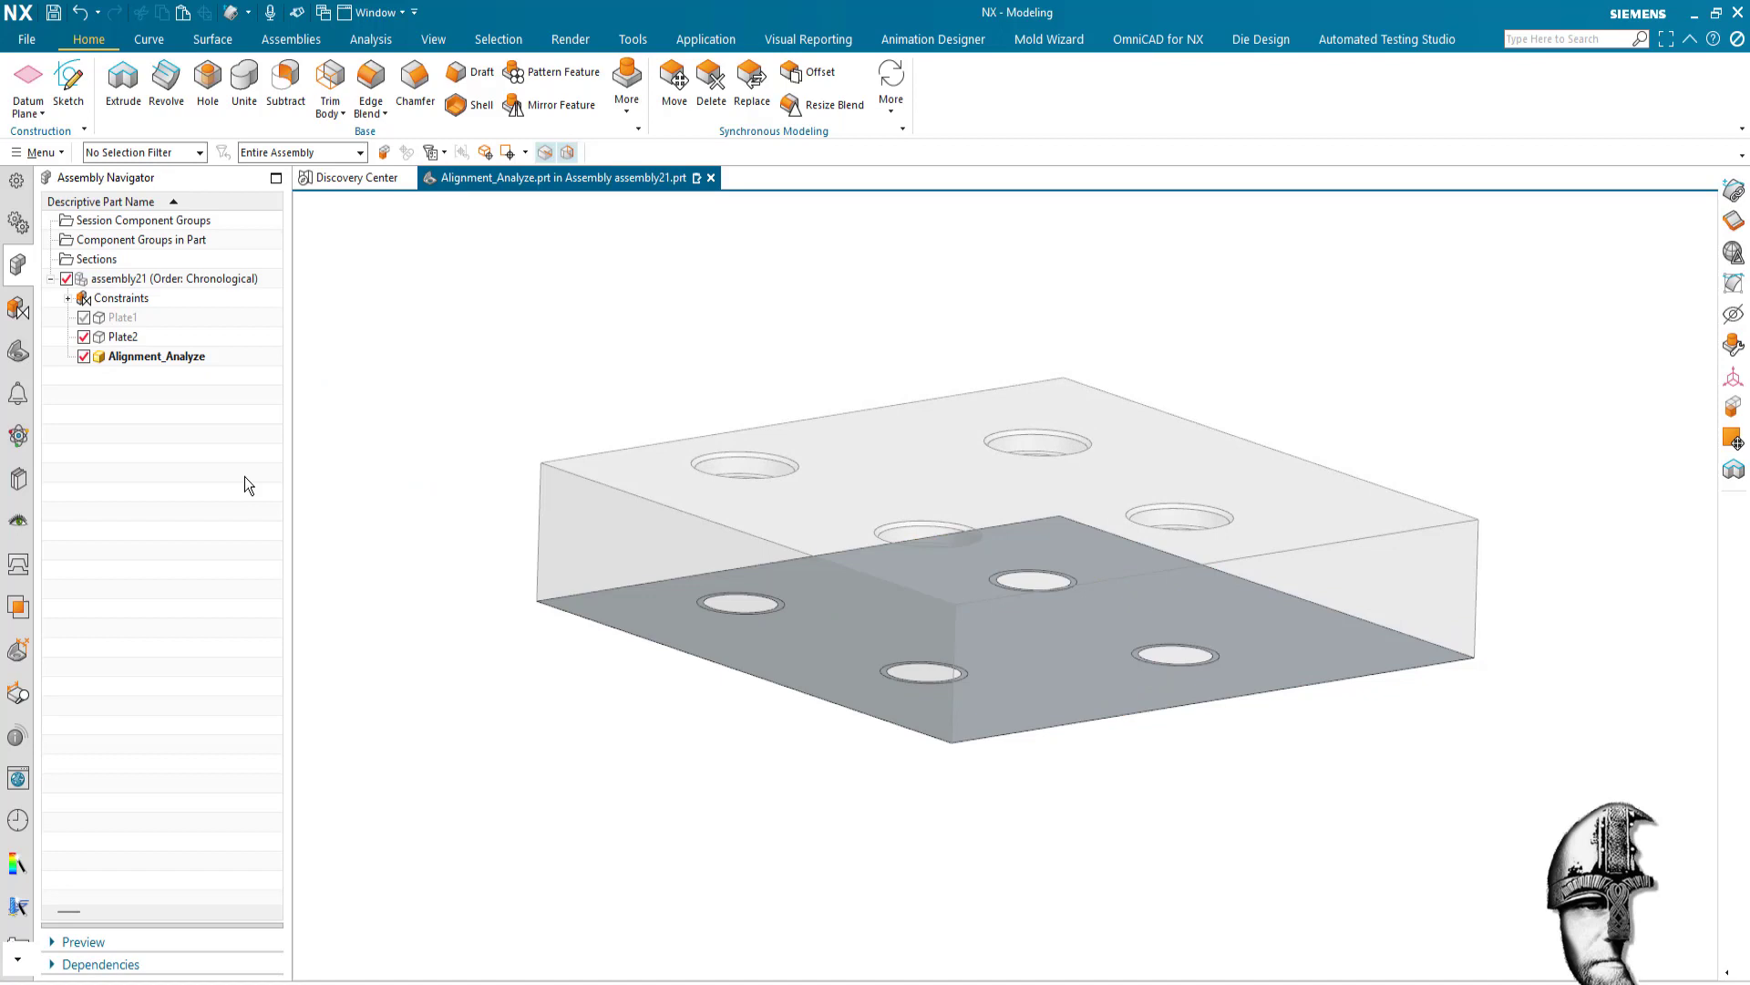
# - Hide Plate2 and Linked Face (19), leaving only Linked Face (18) shown
pyautogui.click(84, 338)
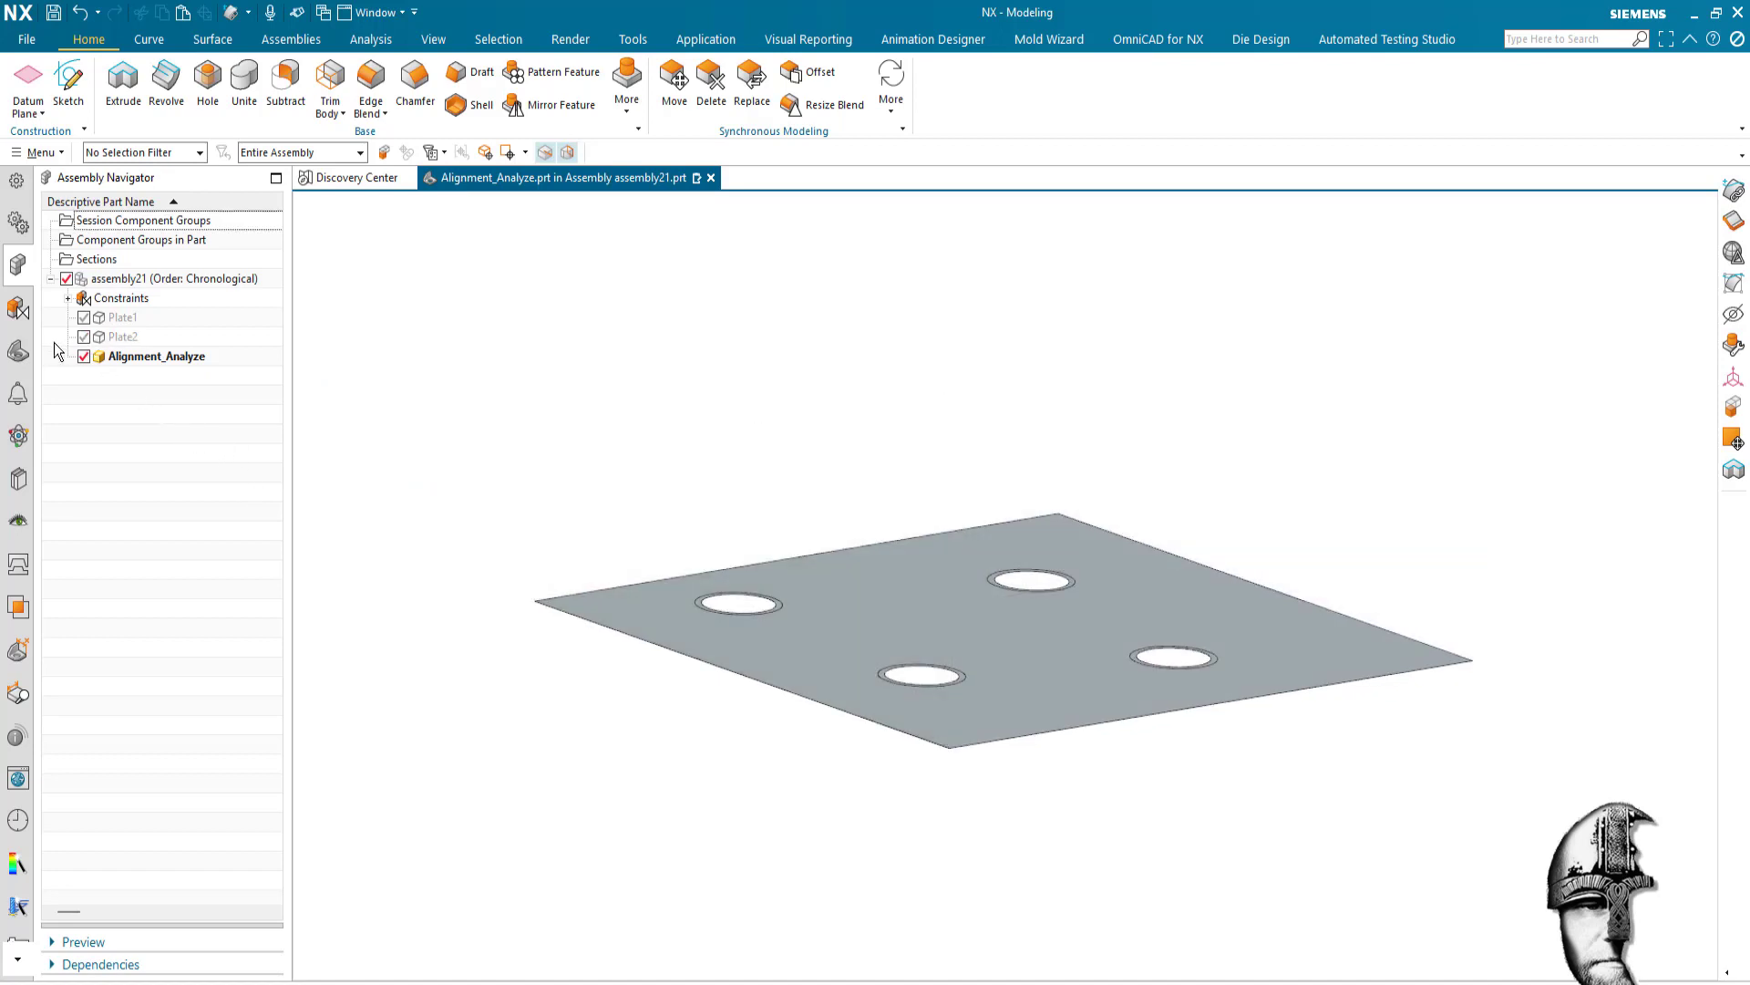
pyautogui.click(21, 354)
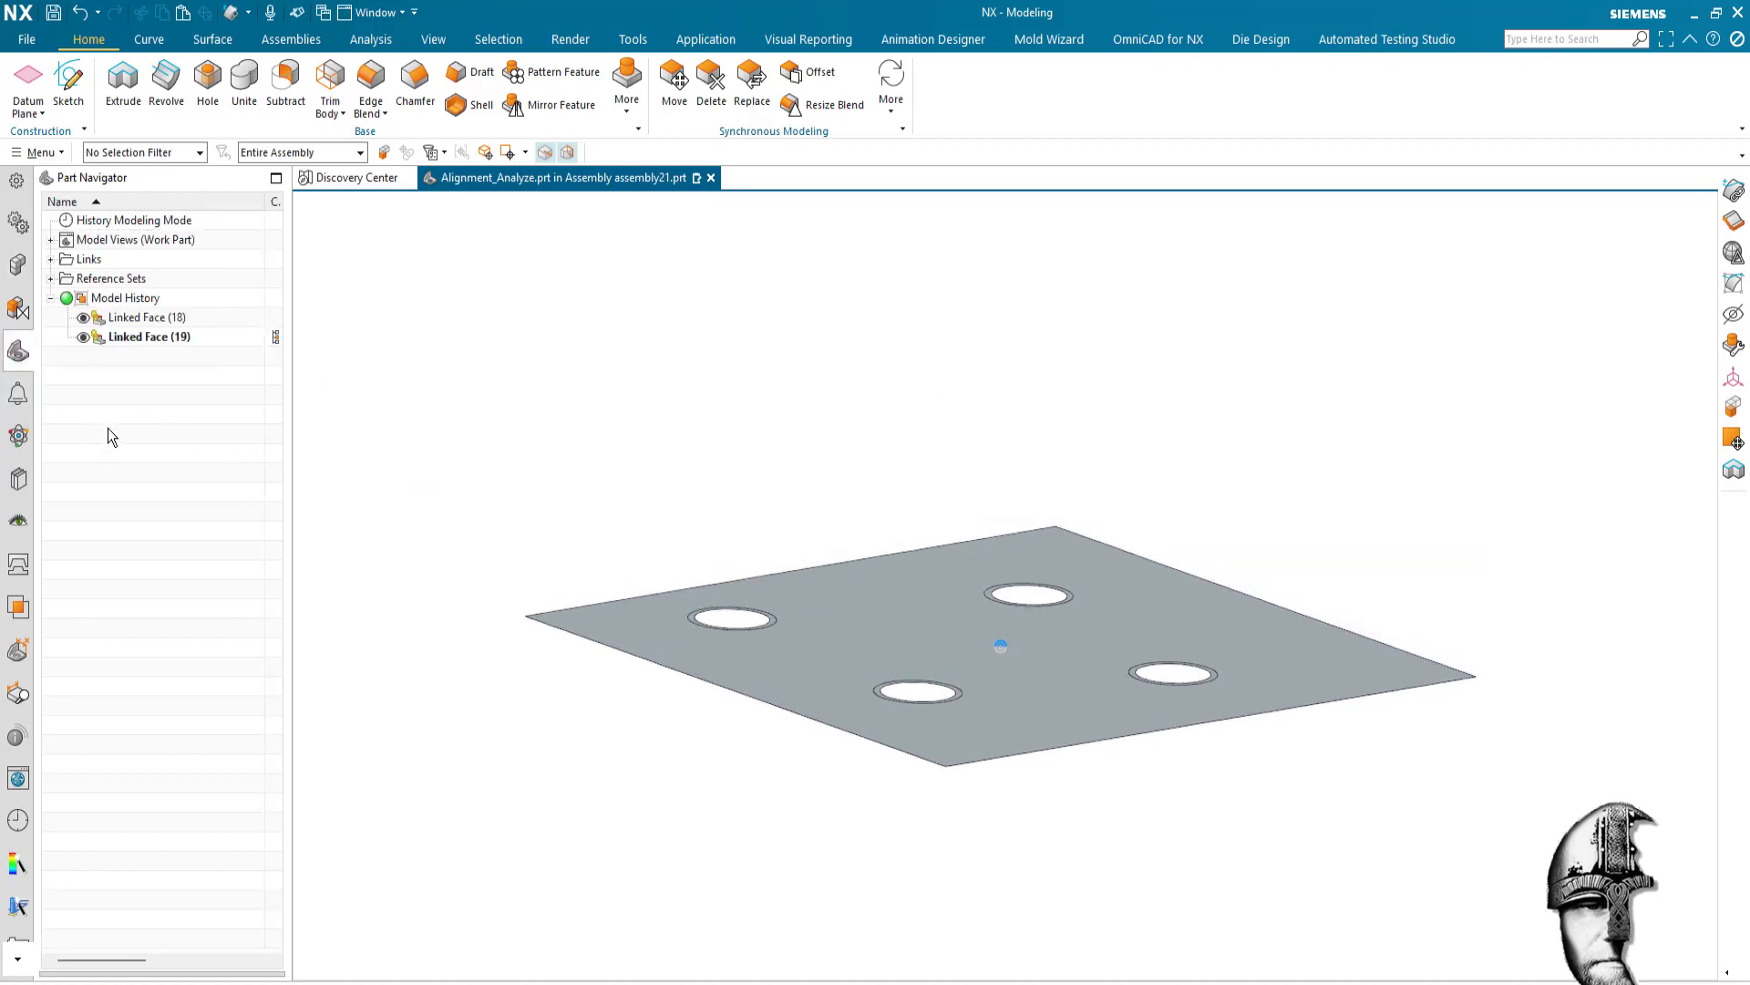
pyautogui.click(83, 337)
pyautogui.press('Home')
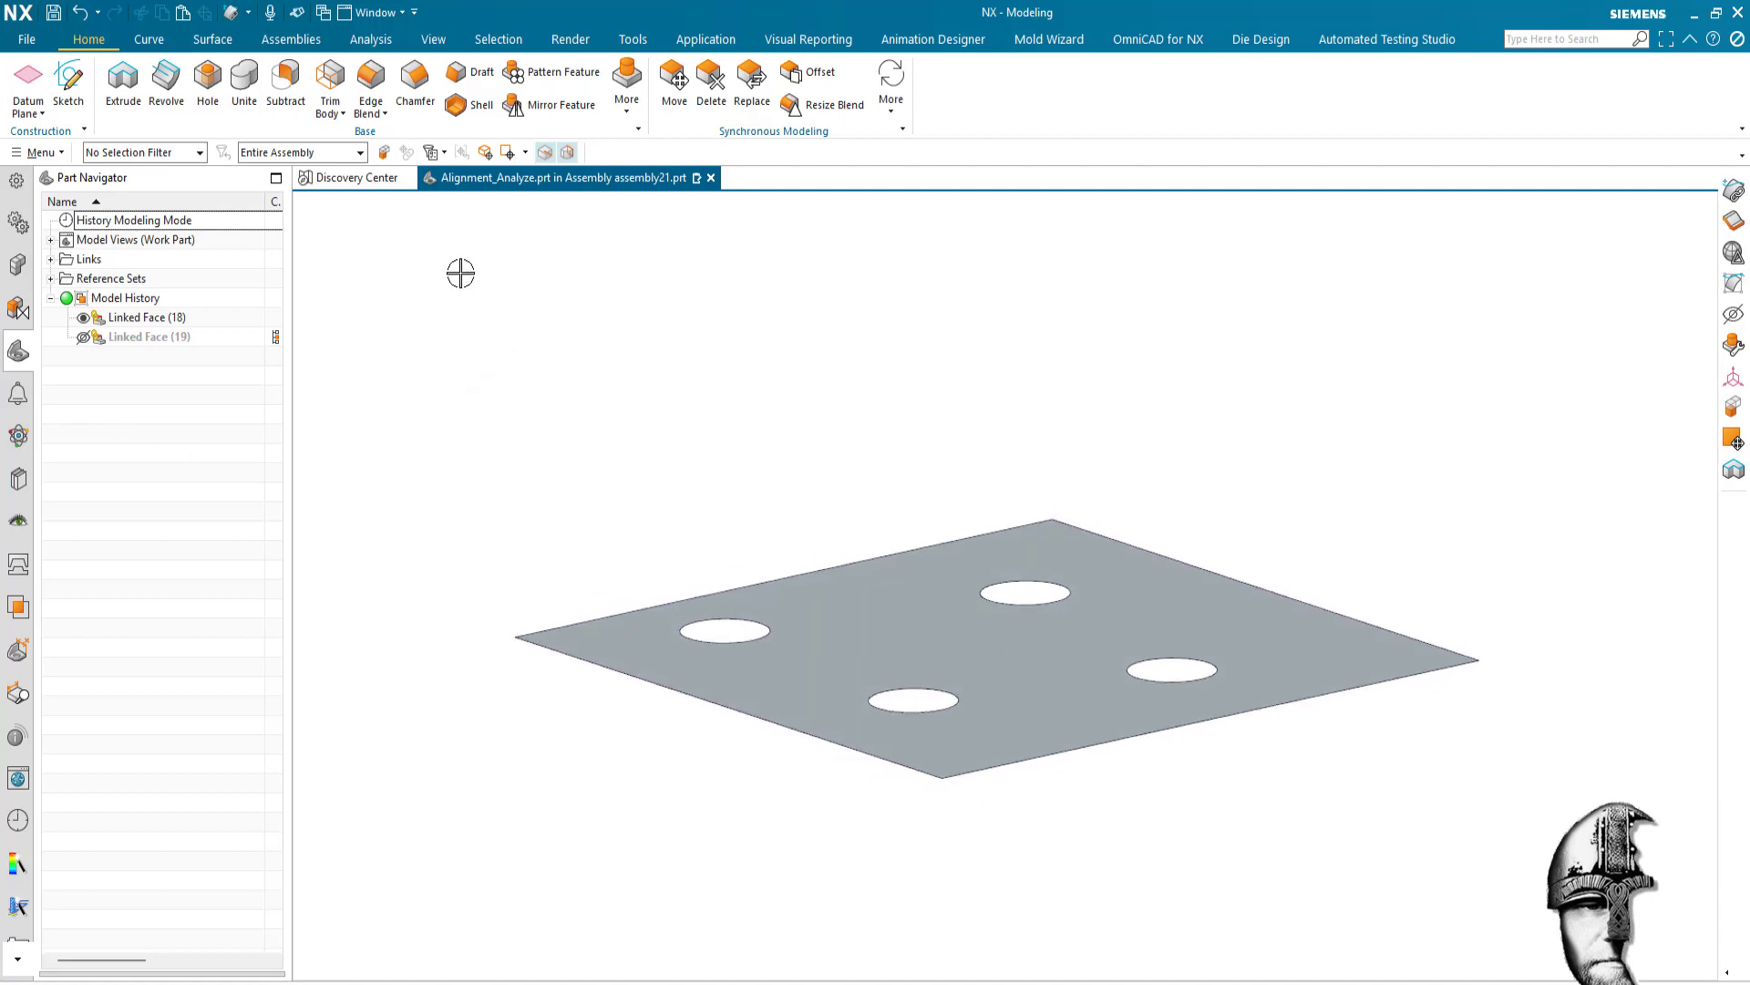
pyautogui.click(212, 40)
pyautogui.click(405, 105)
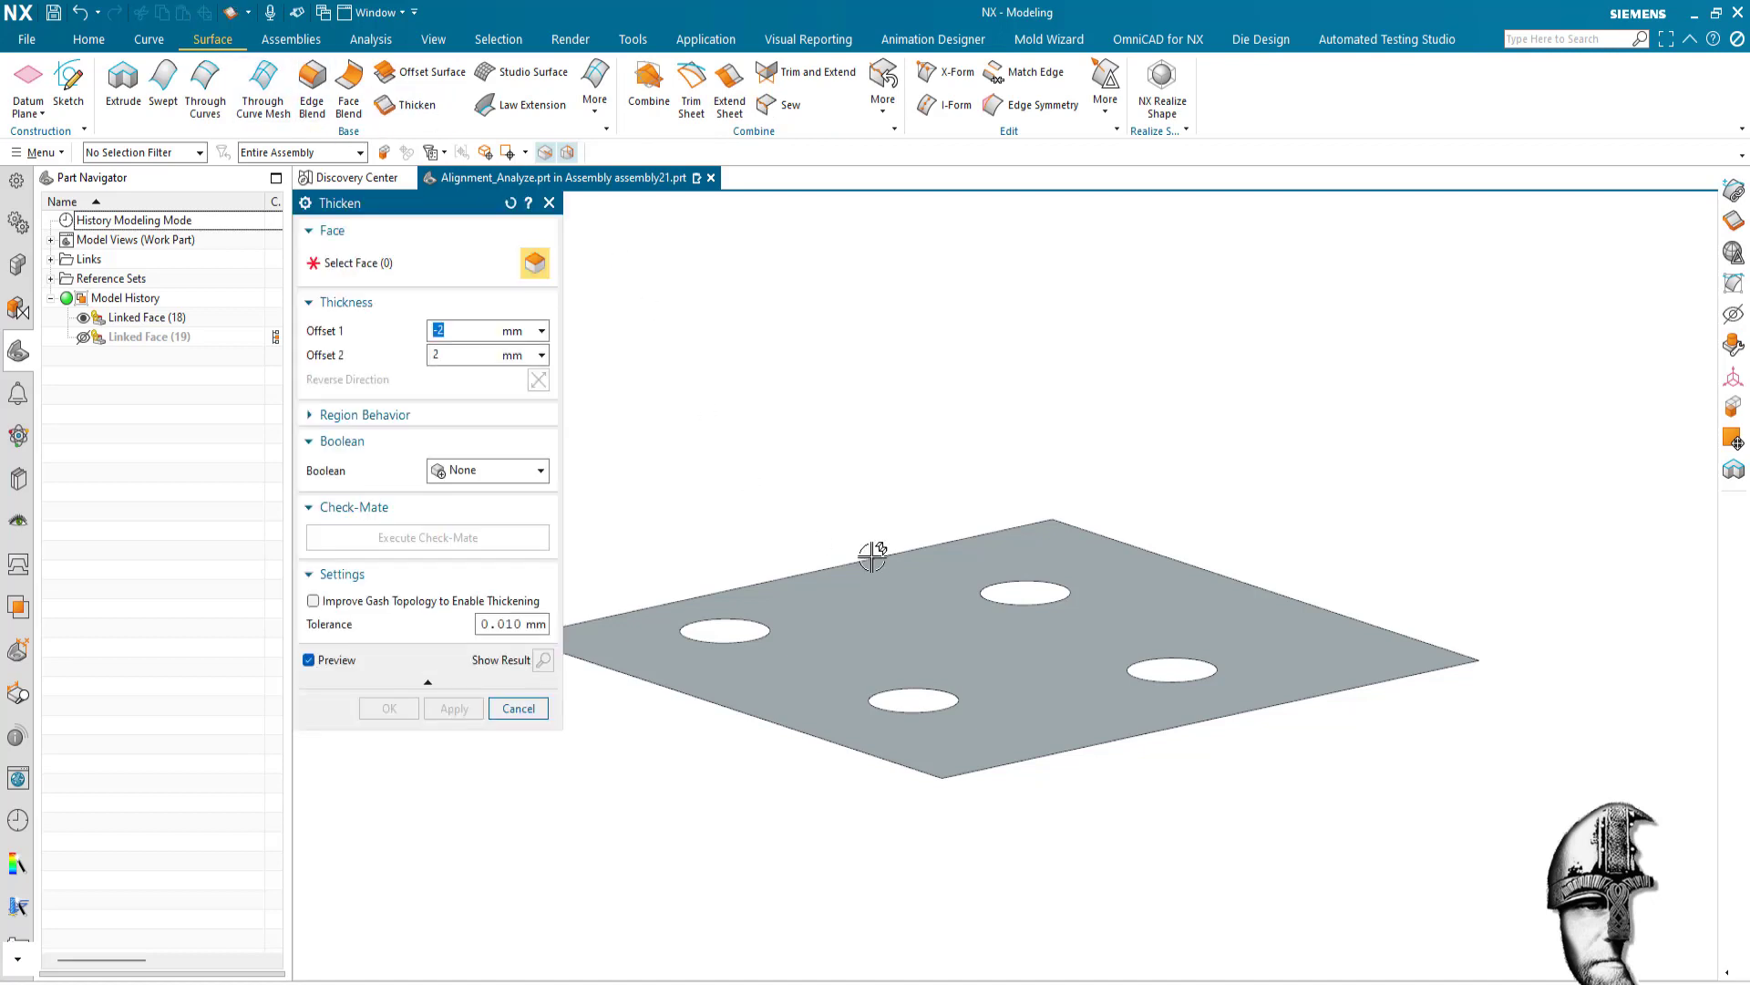
pyautogui.click(930, 551)
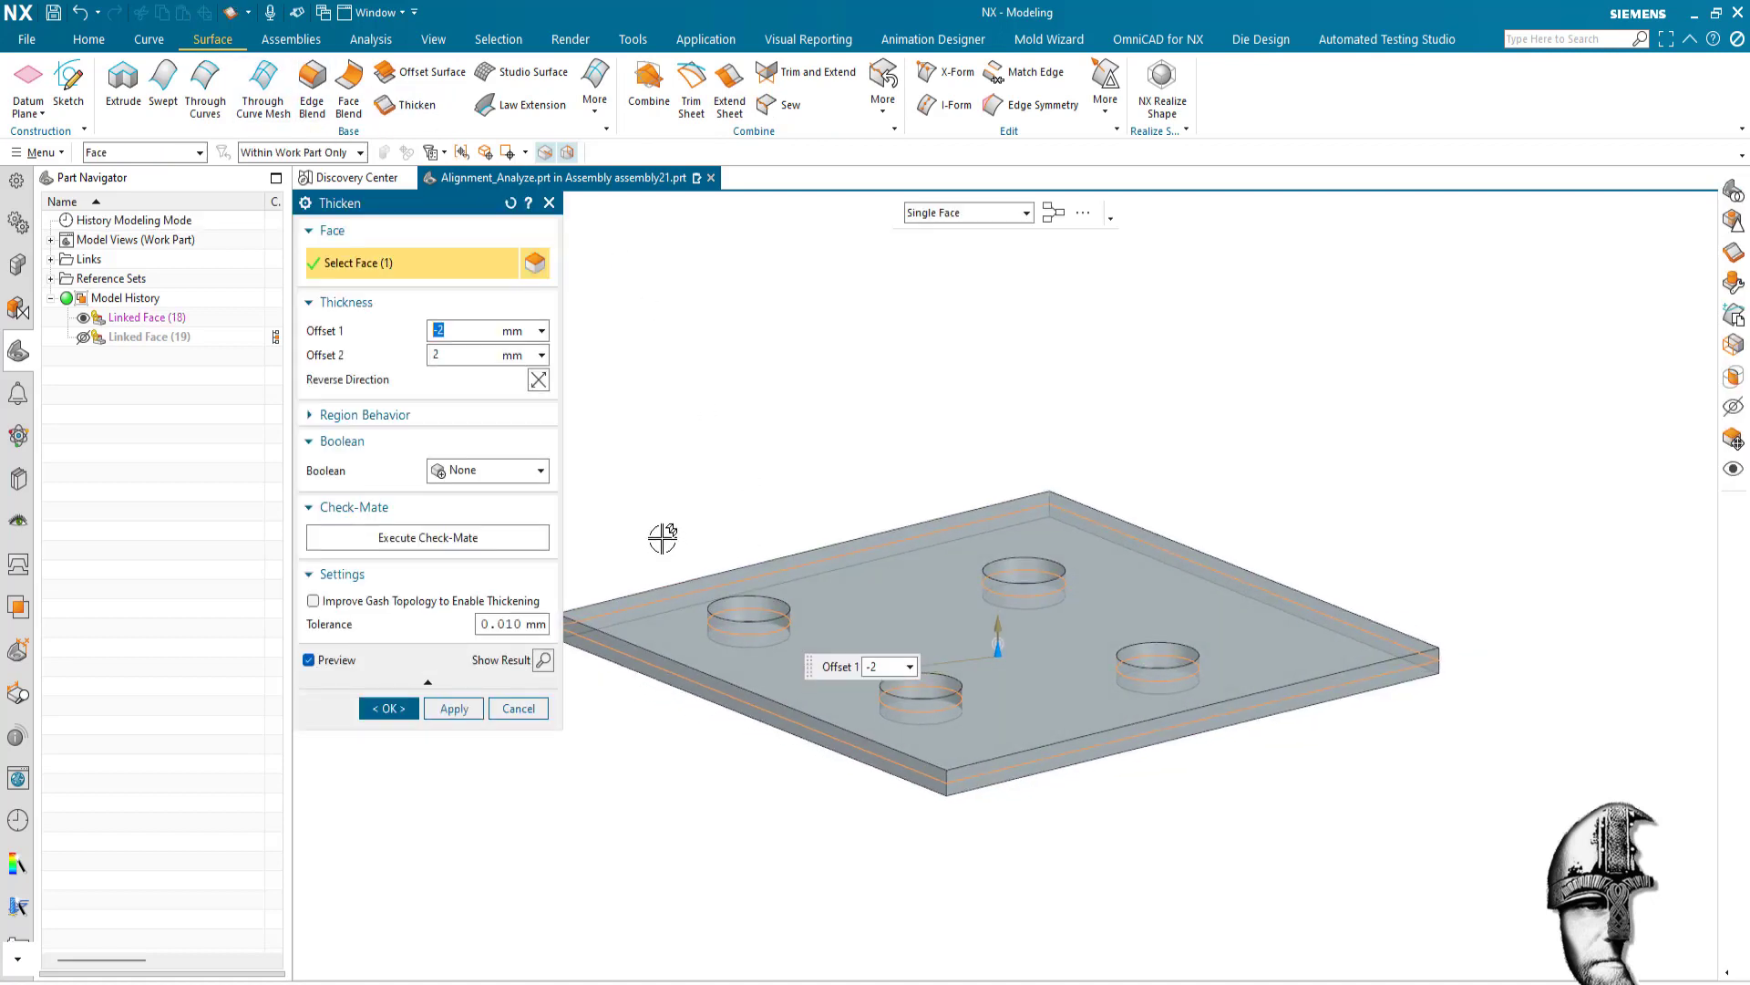
pyautogui.click(406, 702)
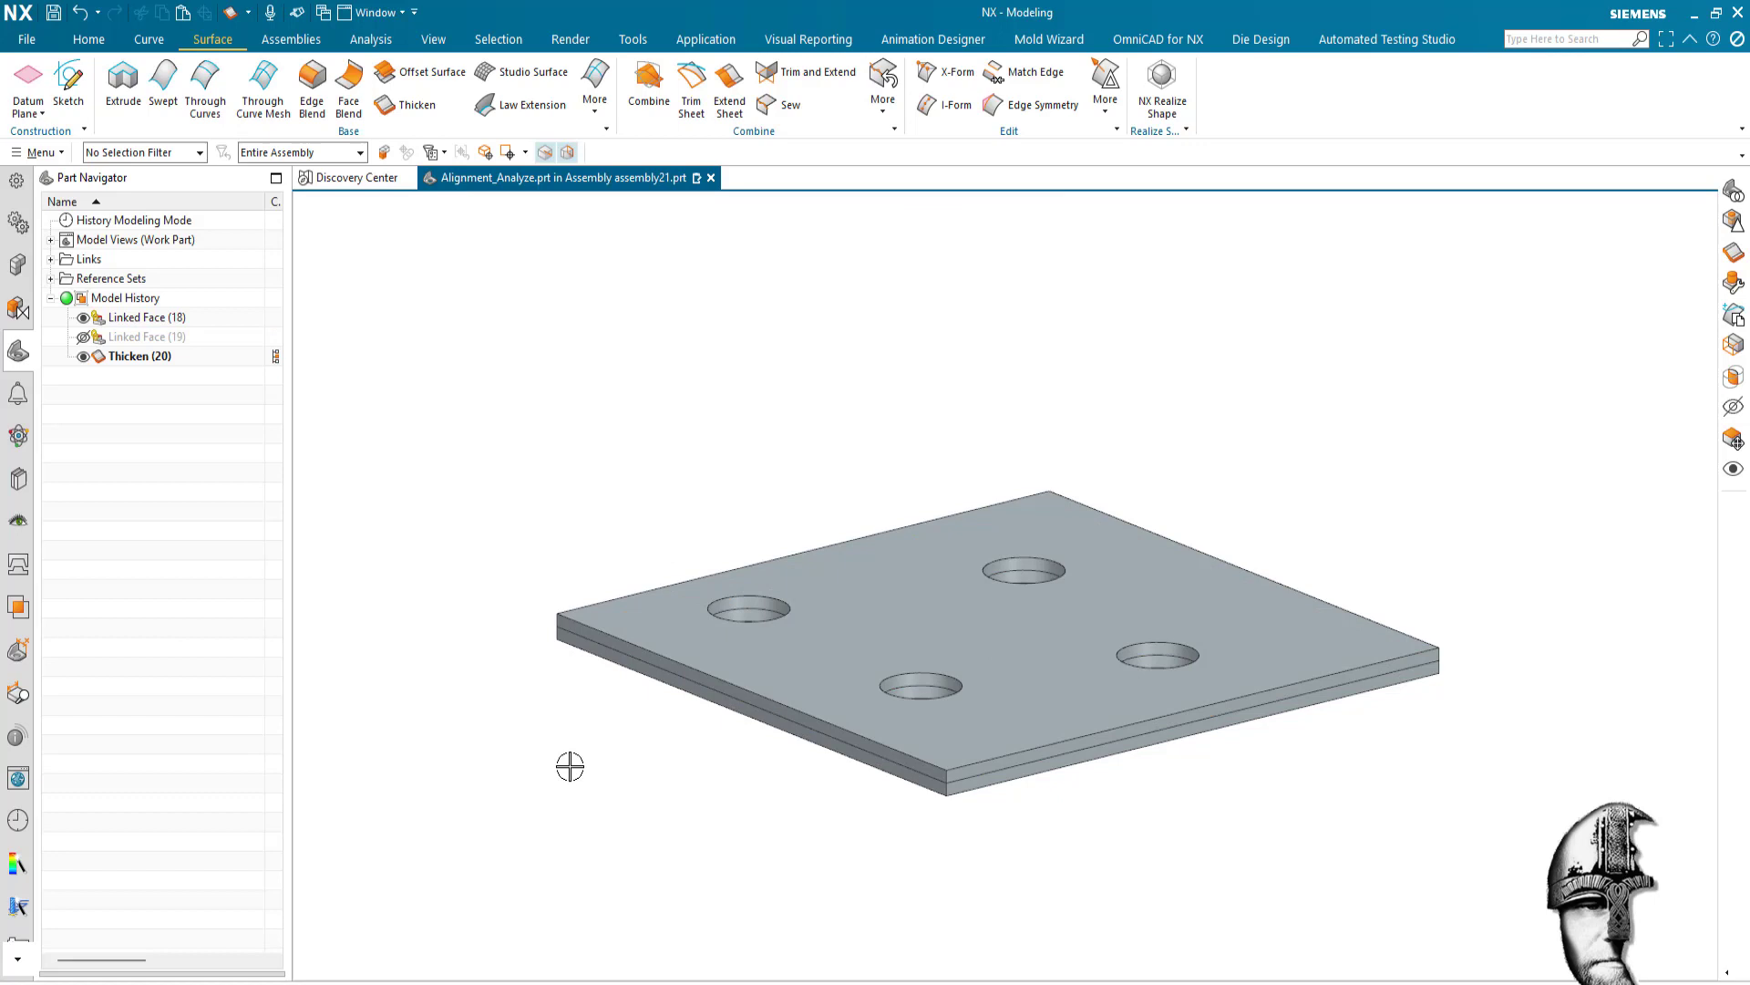
pyautogui.hotkey('ctrl', 'f')
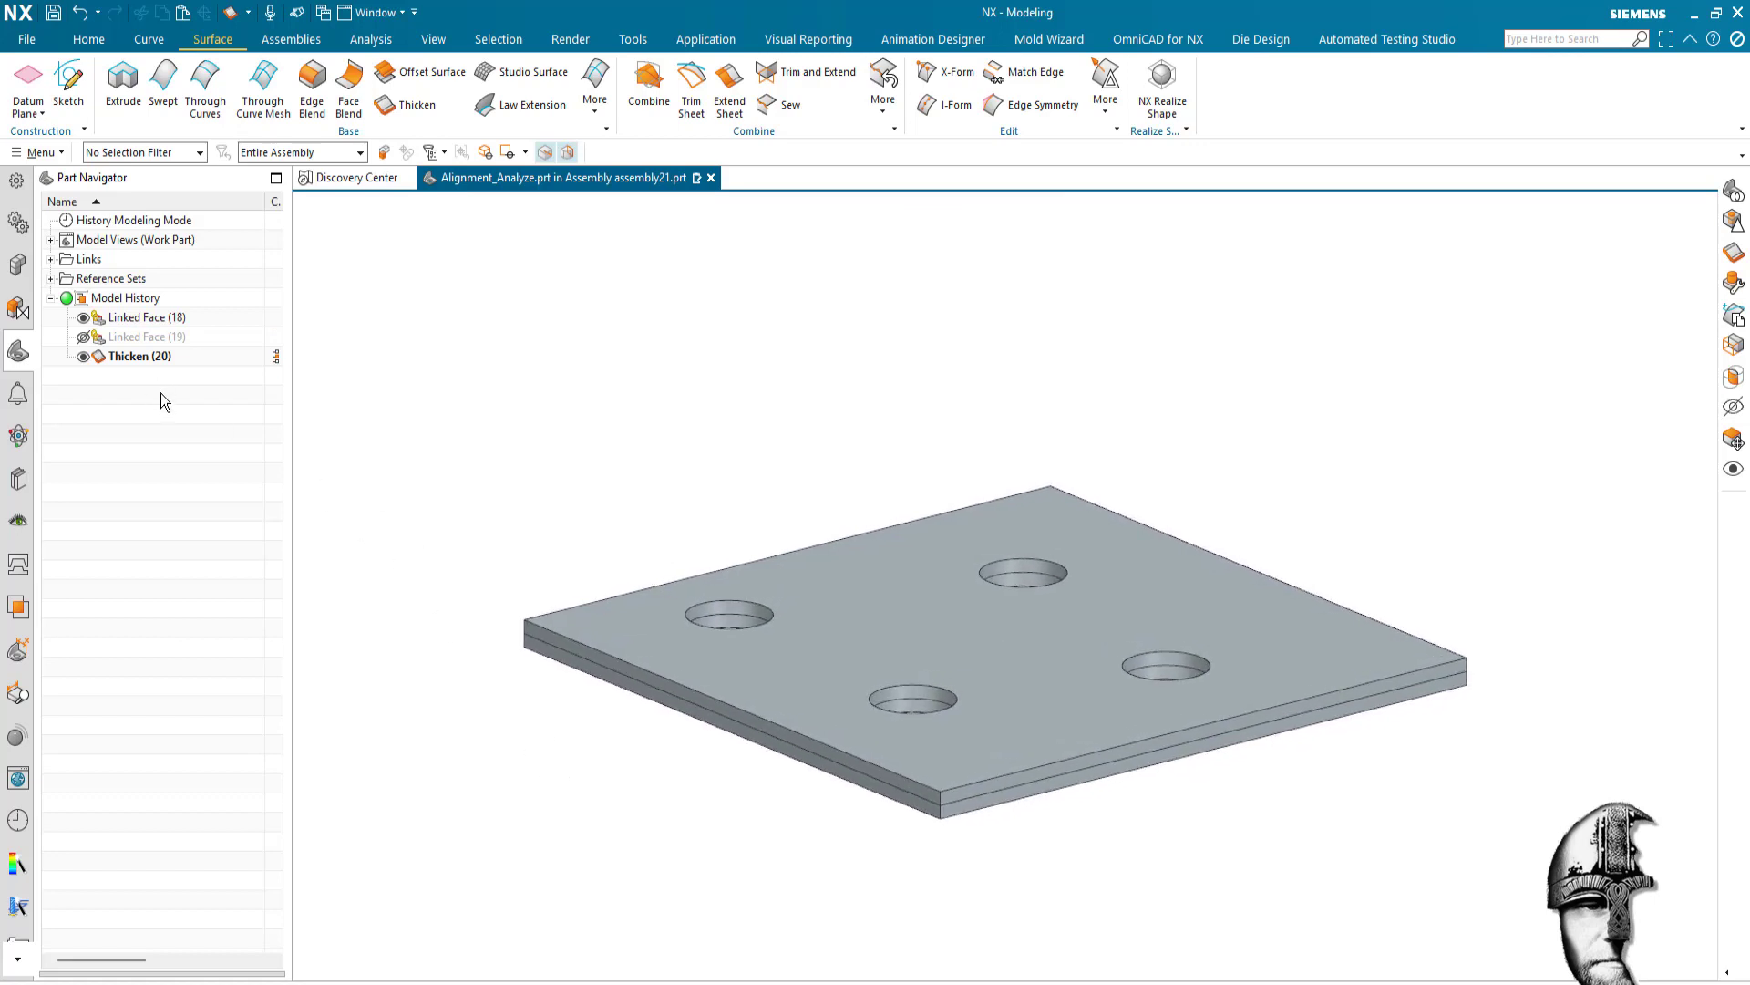
pyautogui.press('Home')
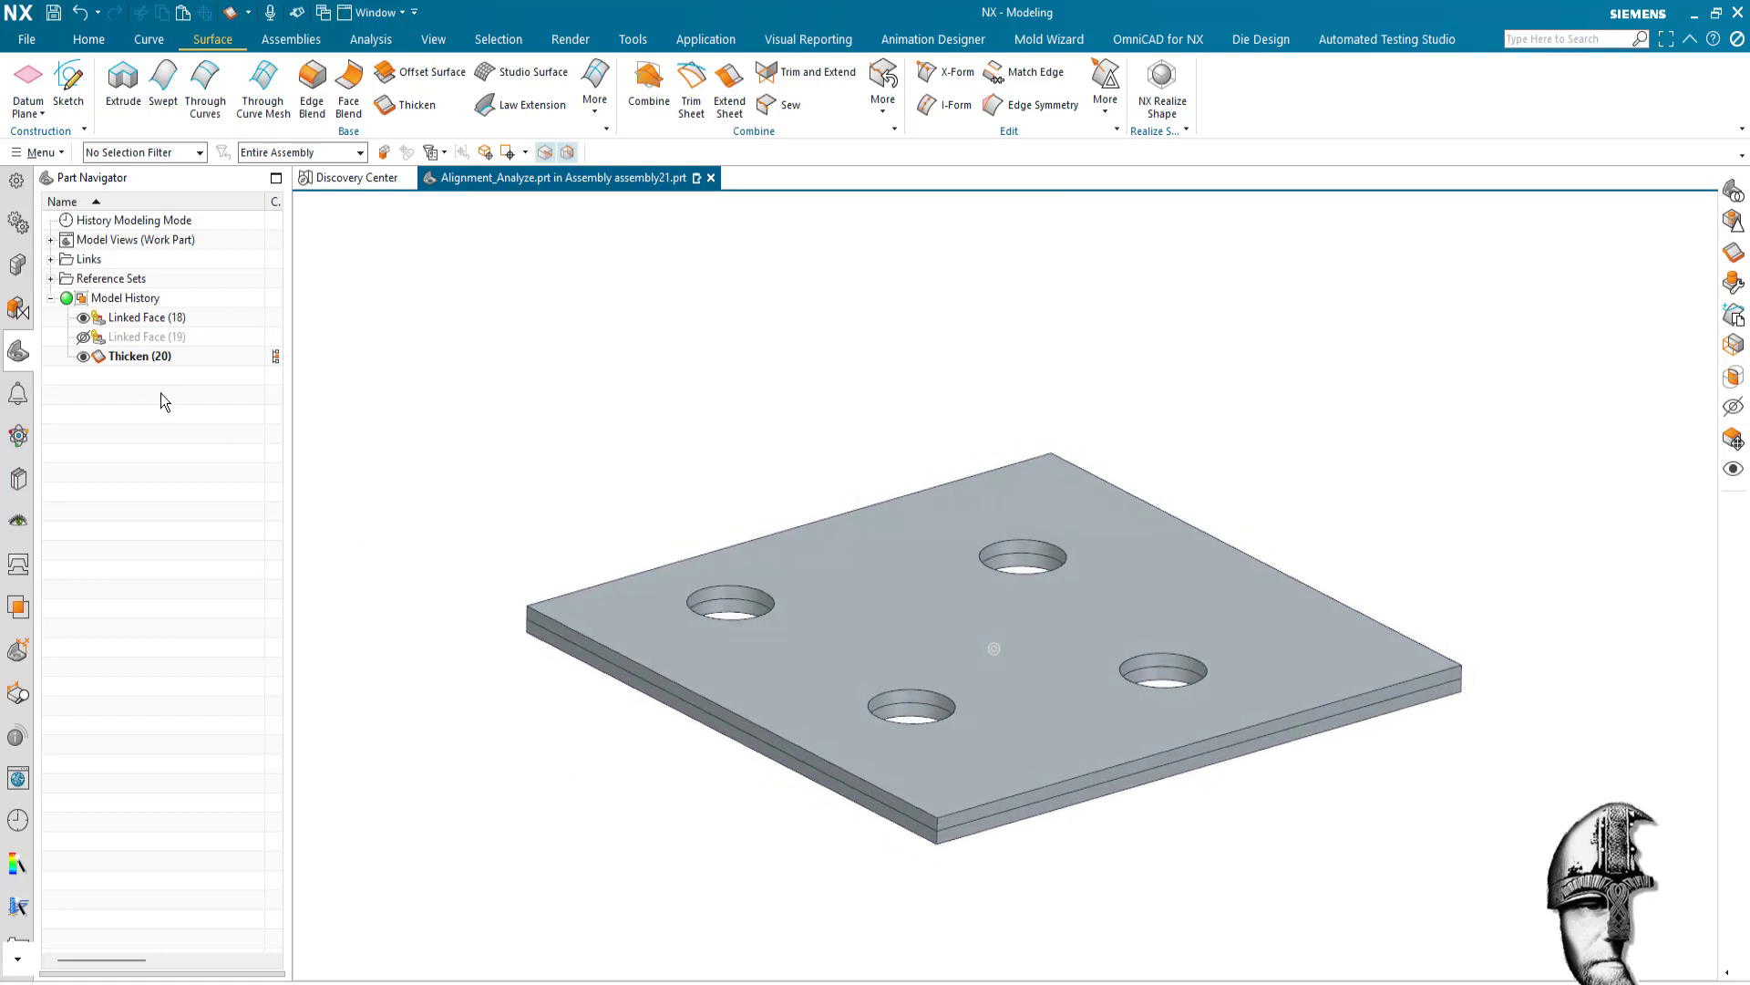
pyautogui.press('End')
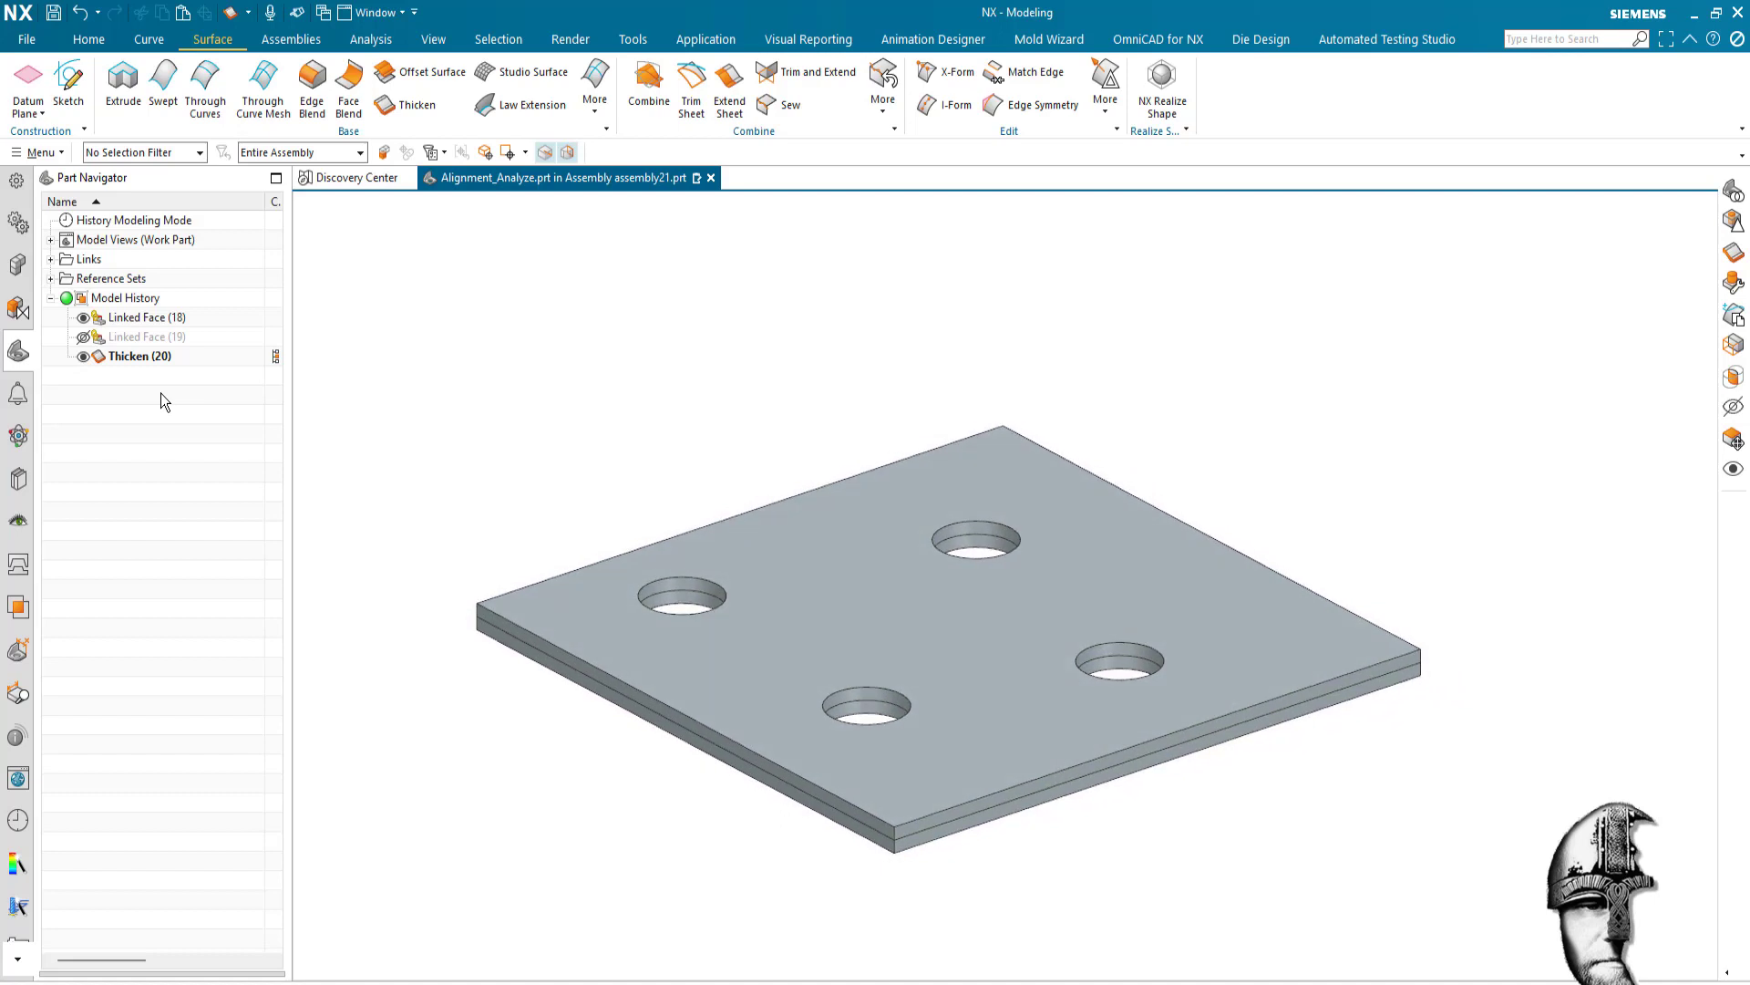
# - Create Resize Hole (21) on all the plate's cylindrical faces with a 10 mm hole diameter
pyautogui.click(88, 39)
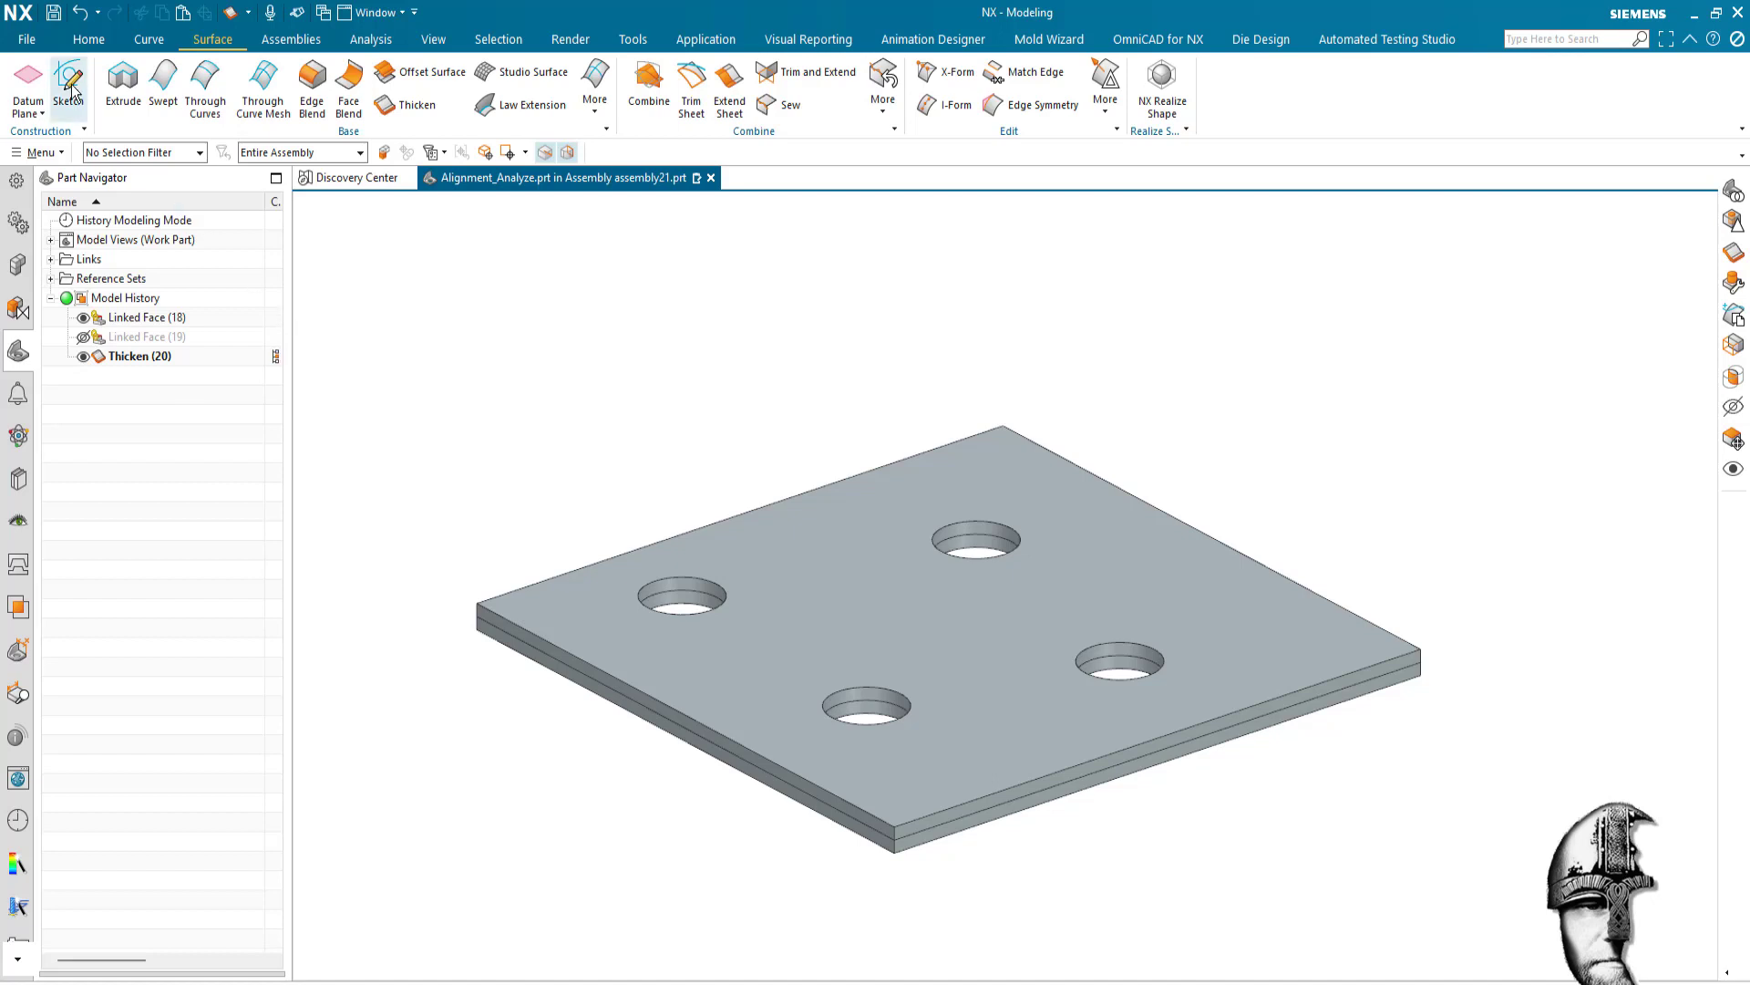
pyautogui.doubleClick(89, 39)
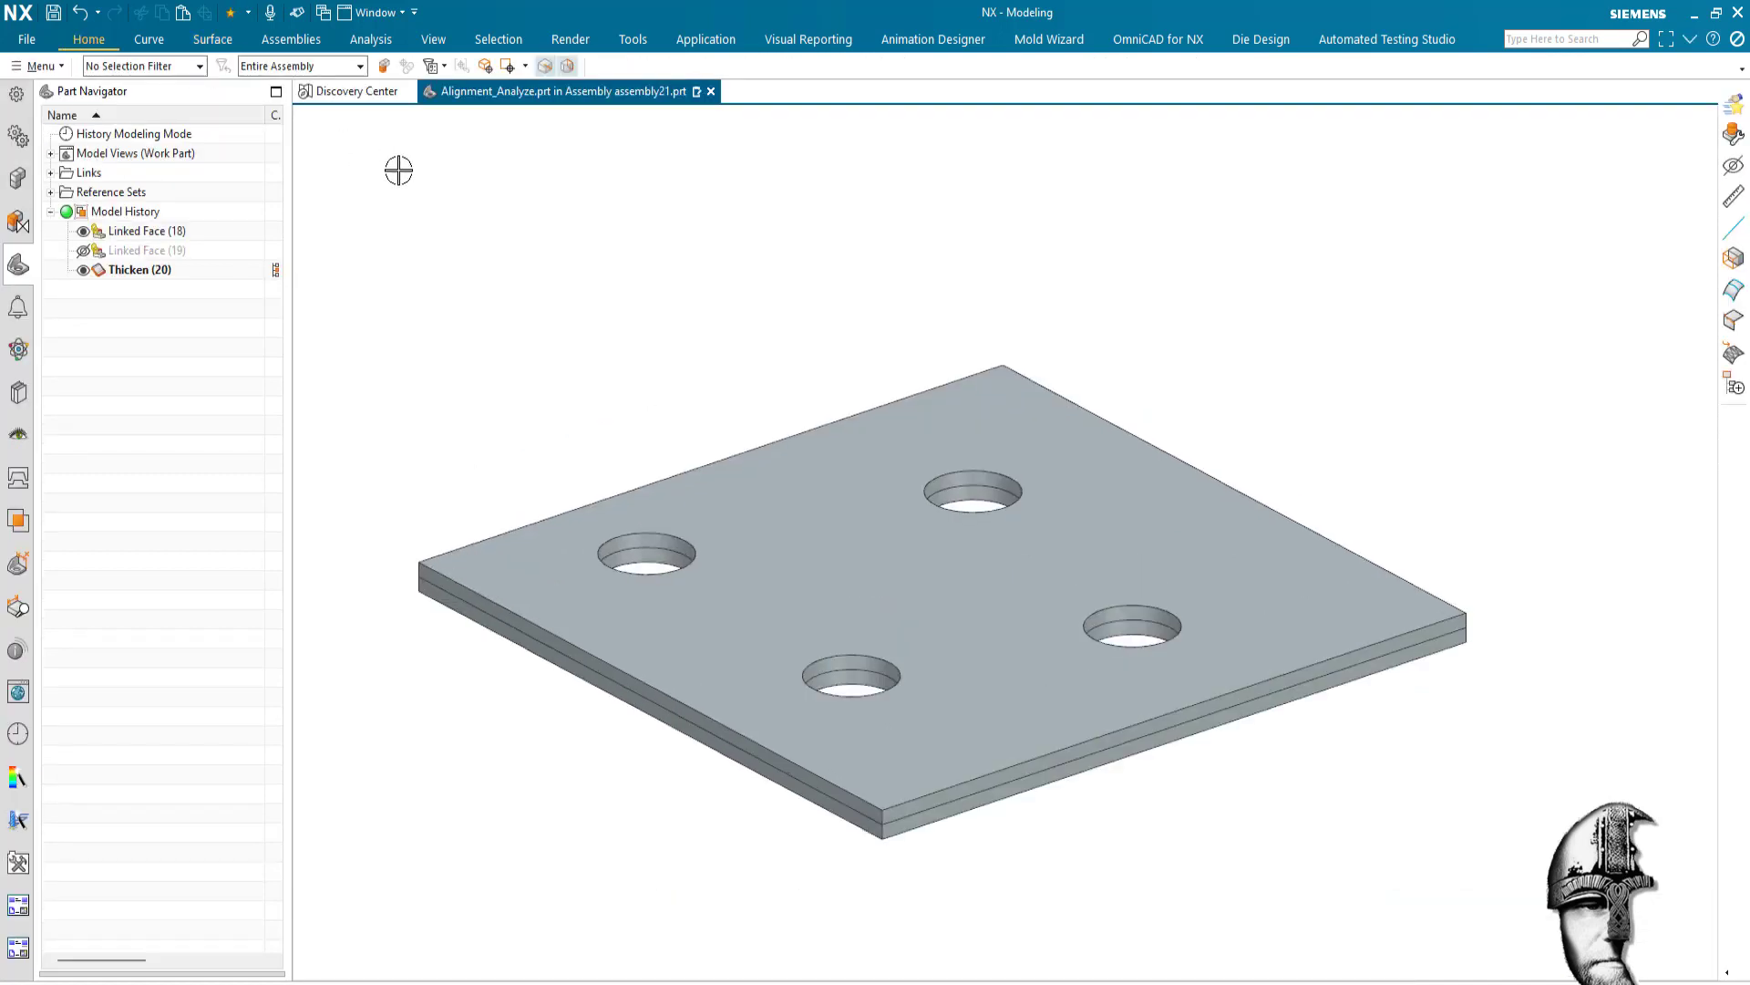
pyautogui.click(1690, 39)
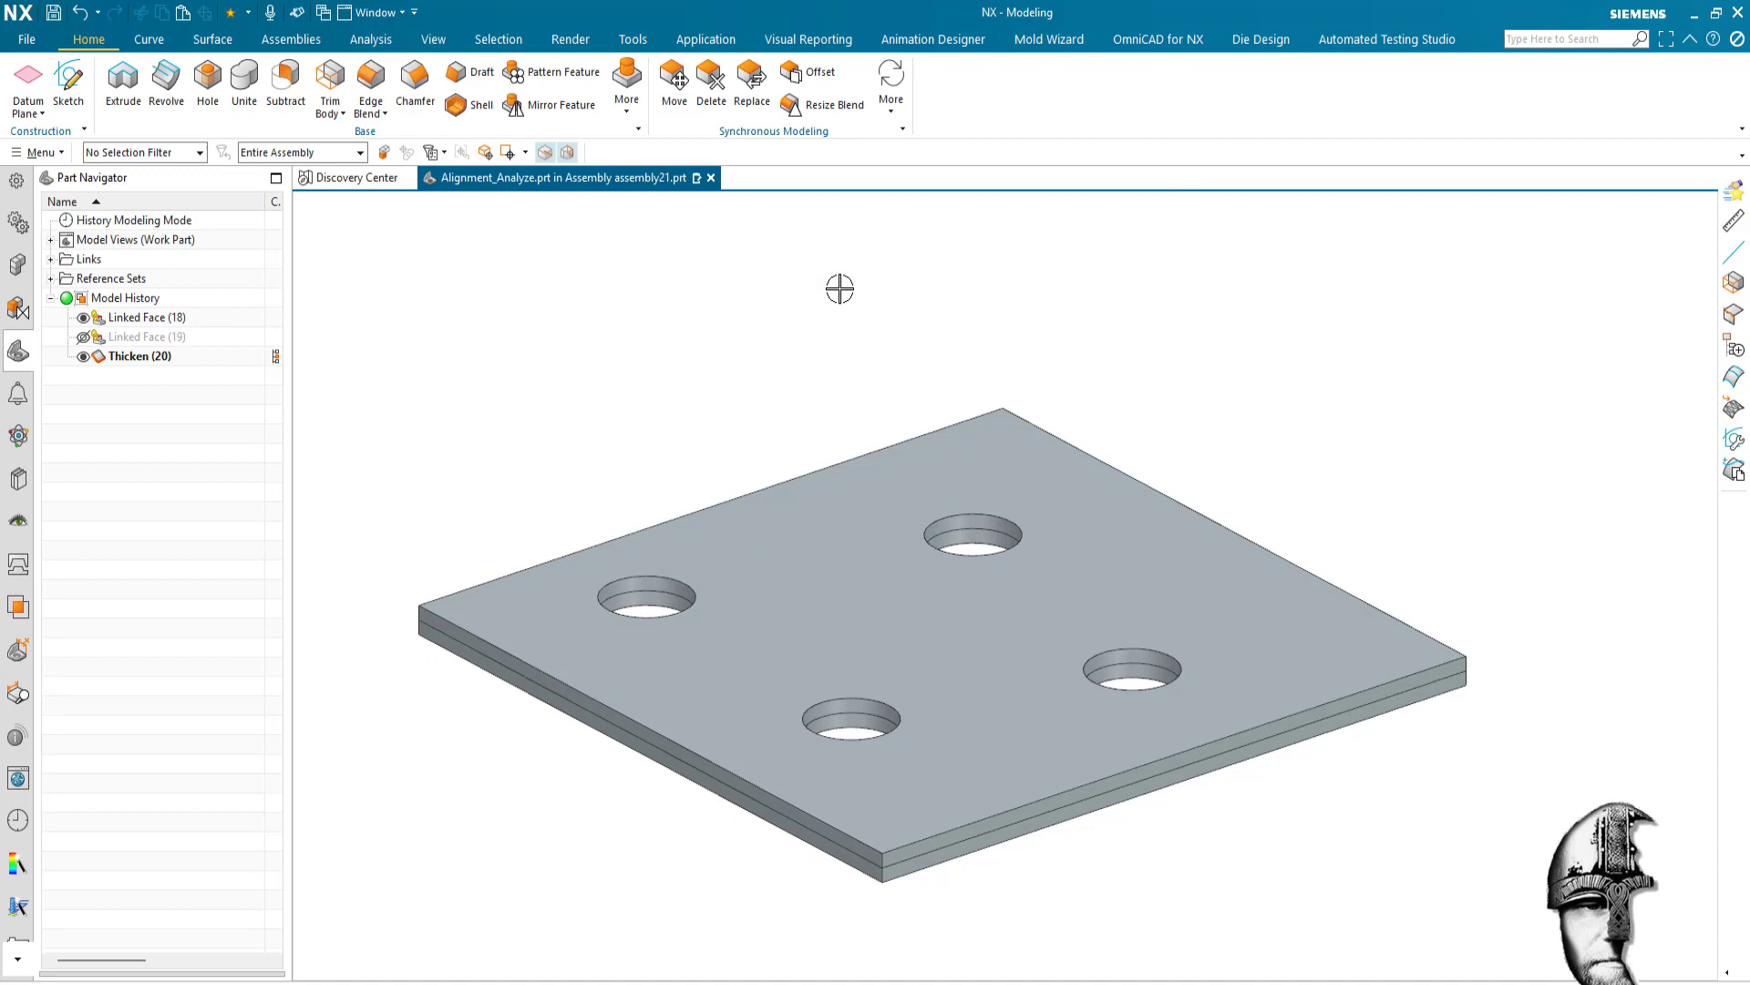
pyautogui.click(891, 105)
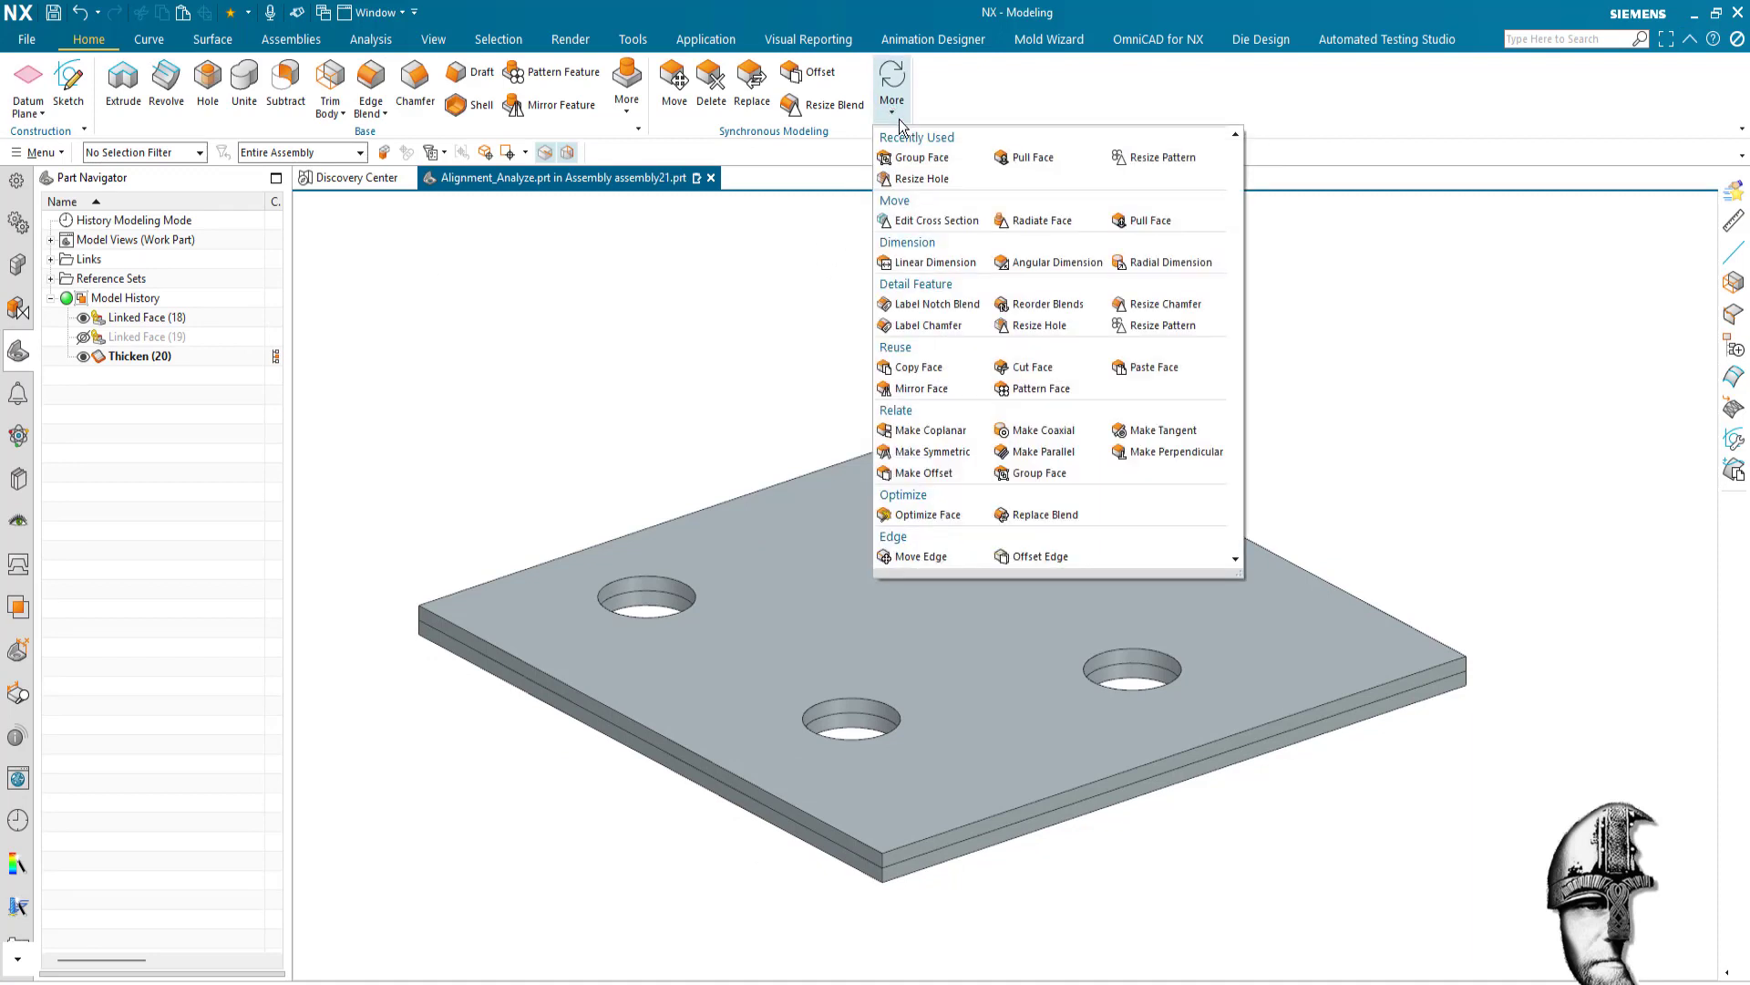
pyautogui.click(932, 181)
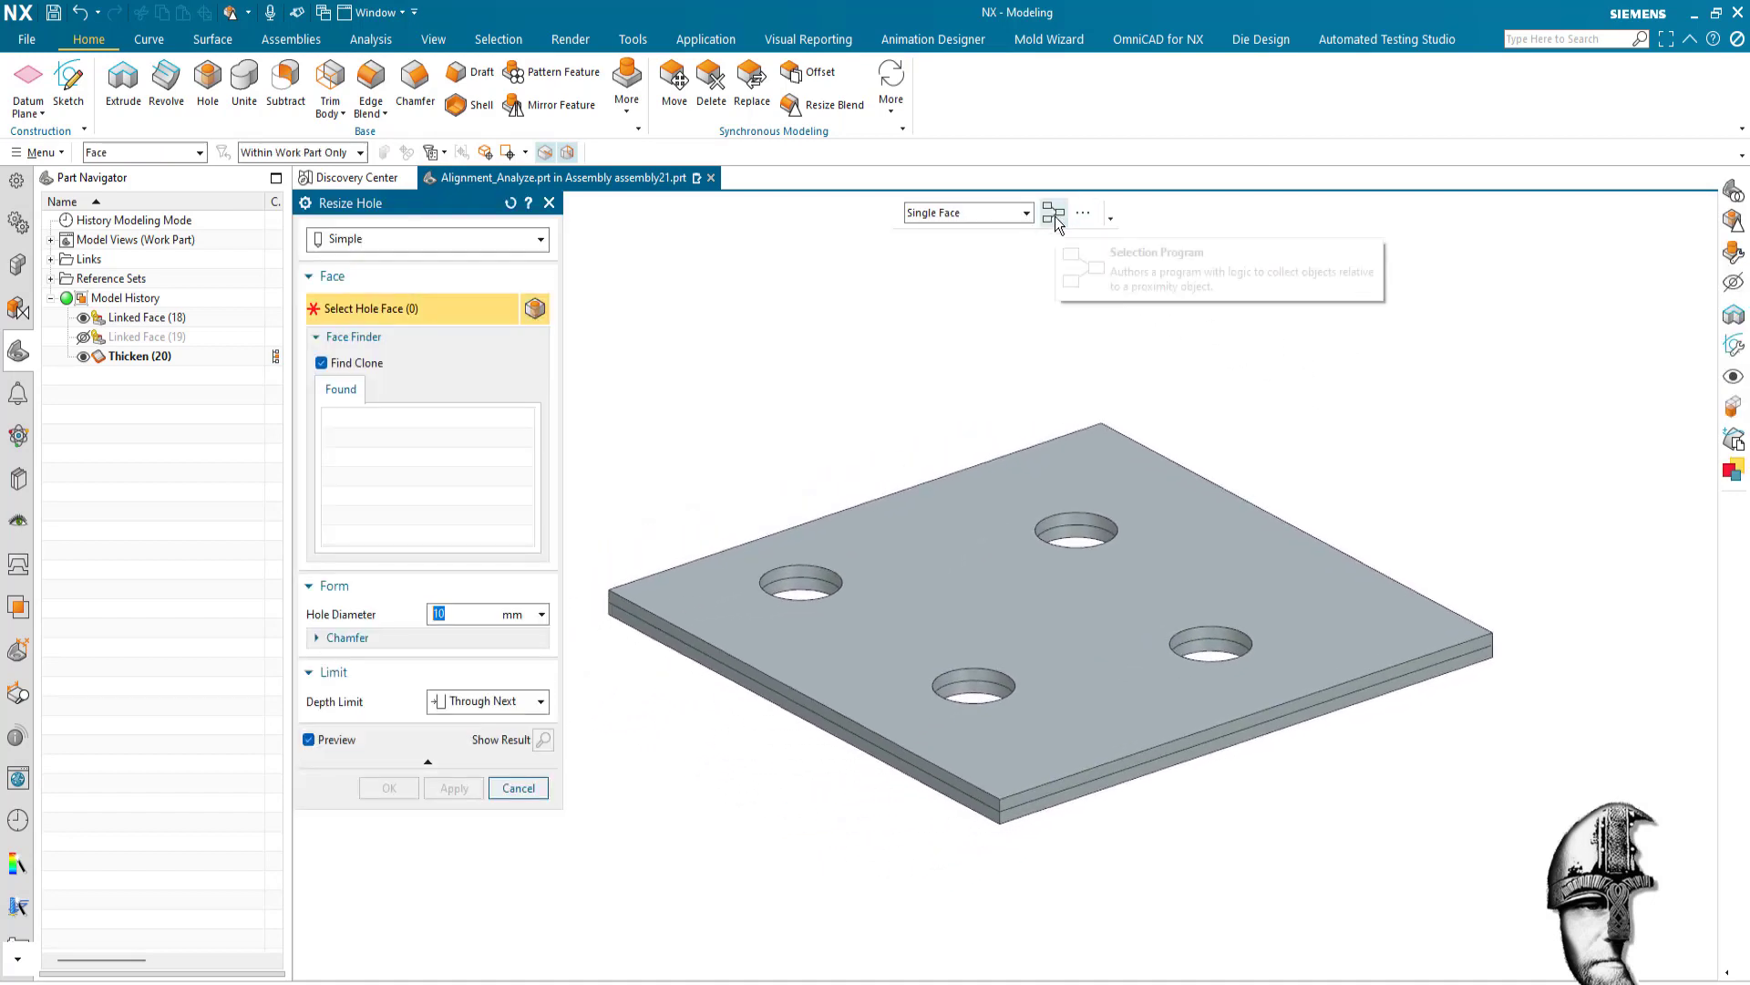
pyautogui.press('Escape')
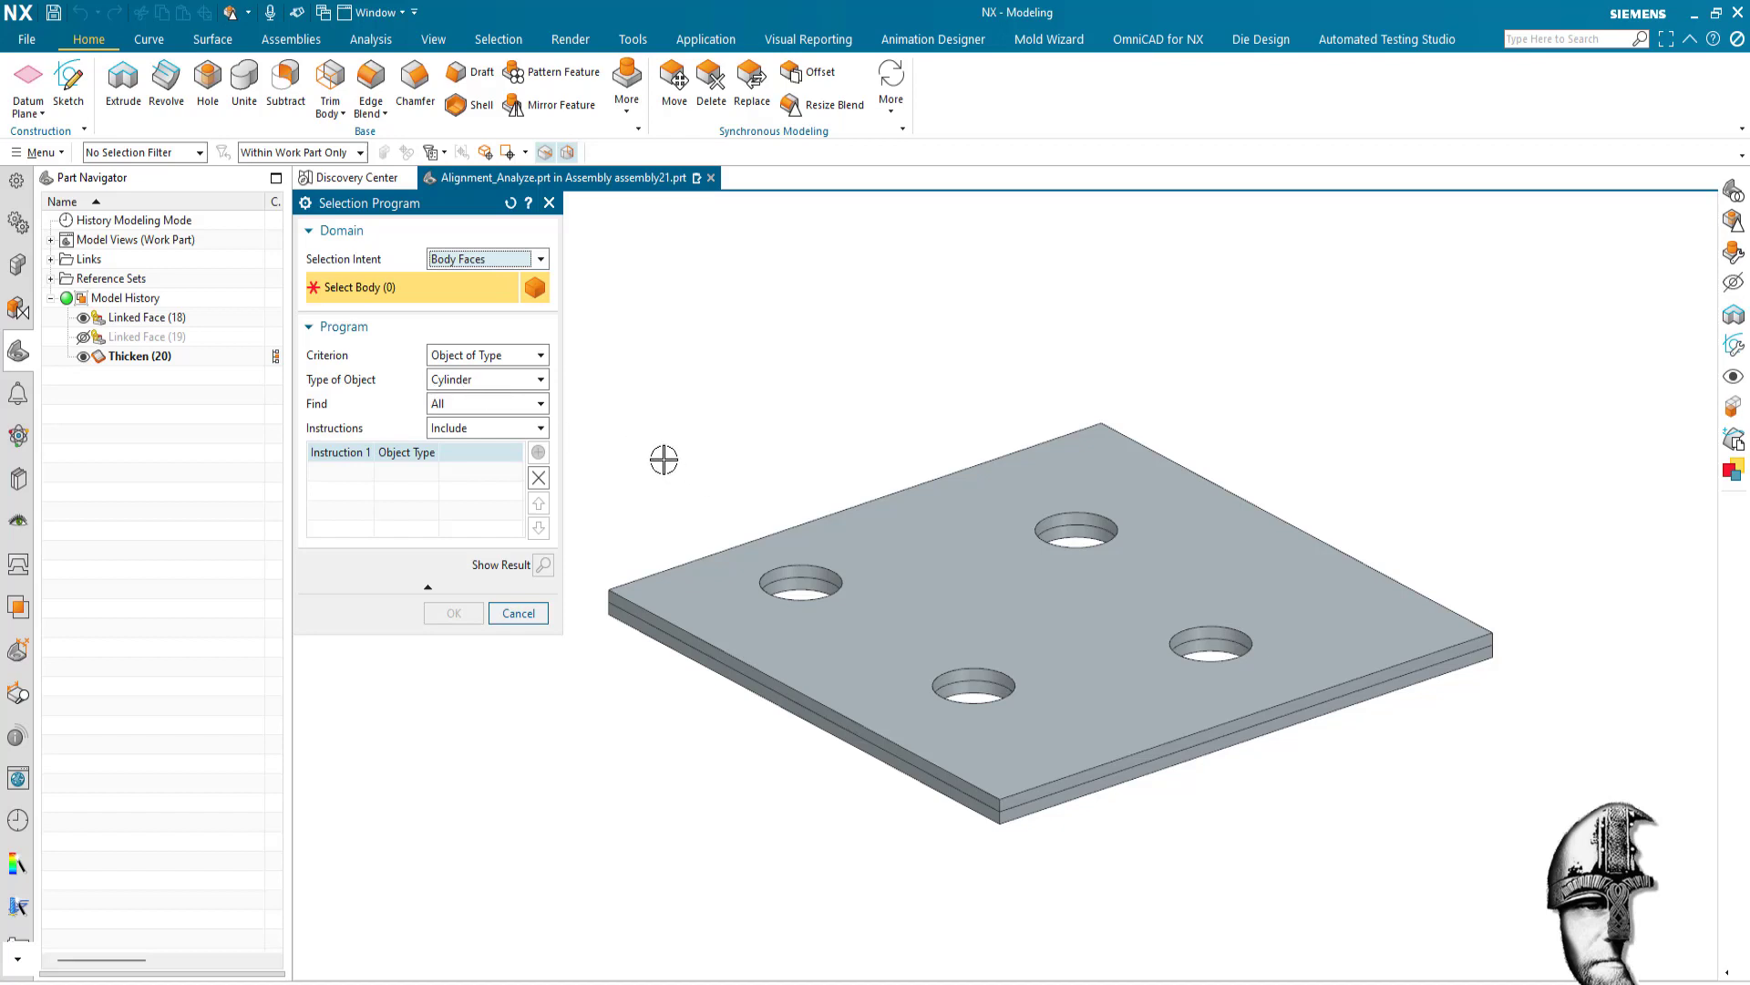
pyautogui.click(939, 554)
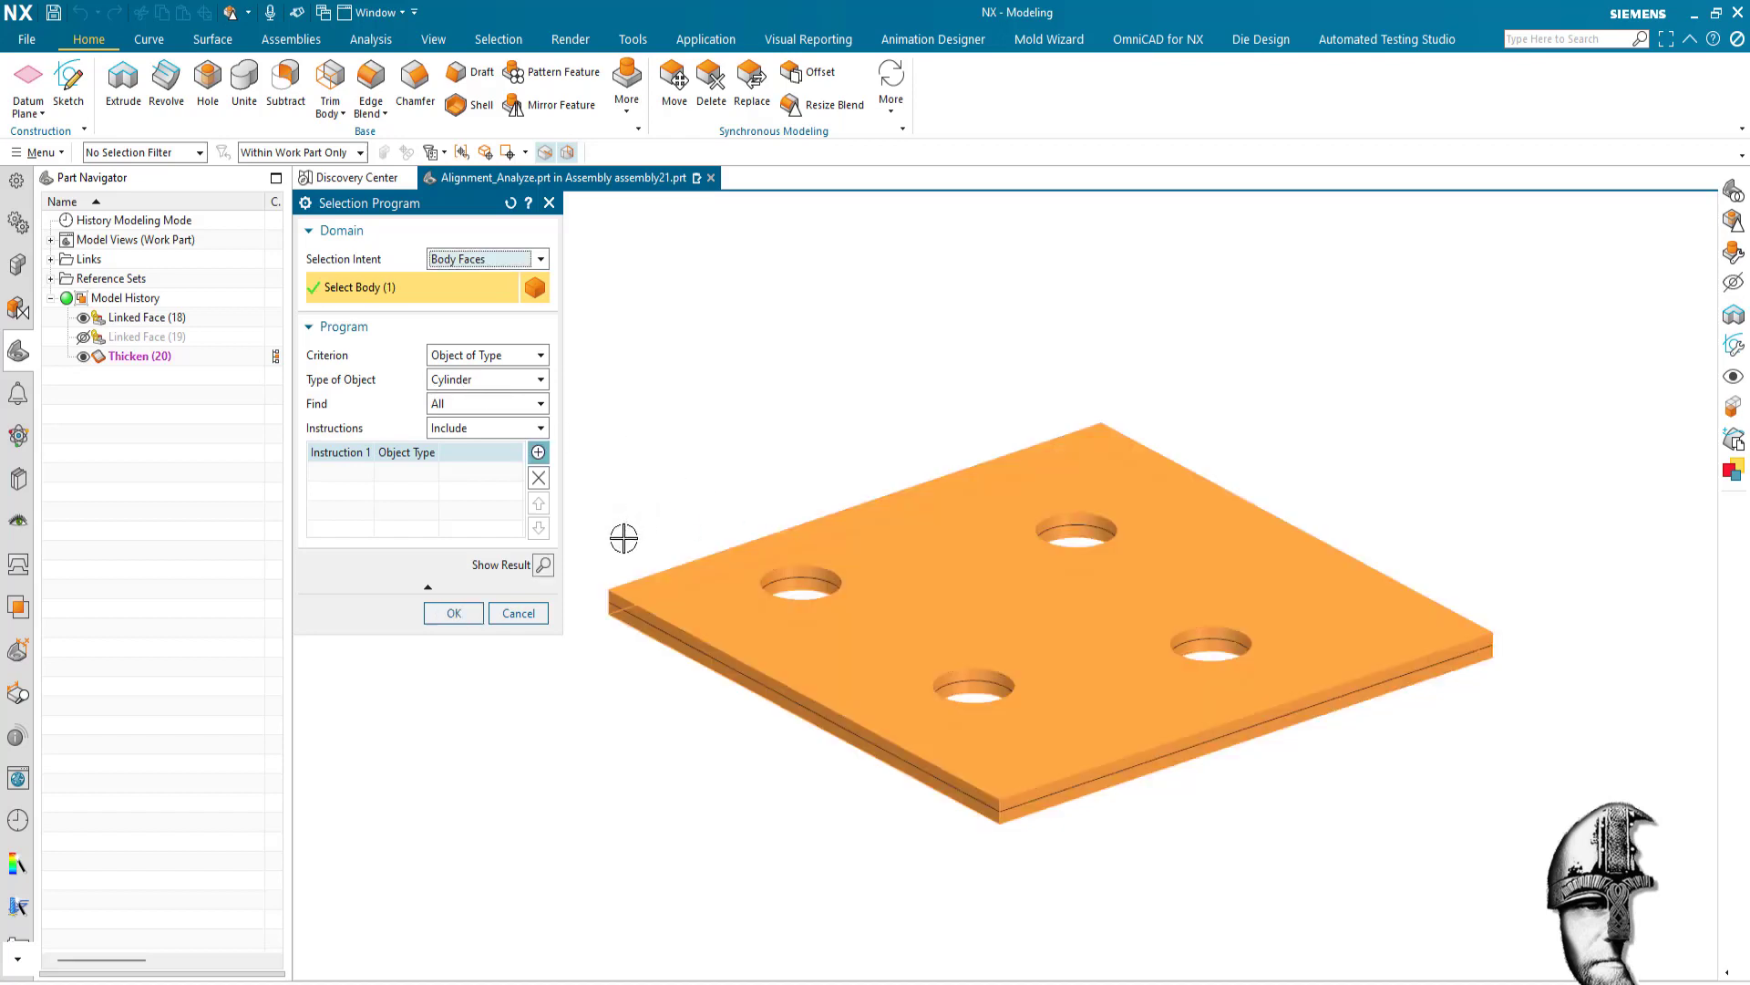
pyautogui.click(460, 612)
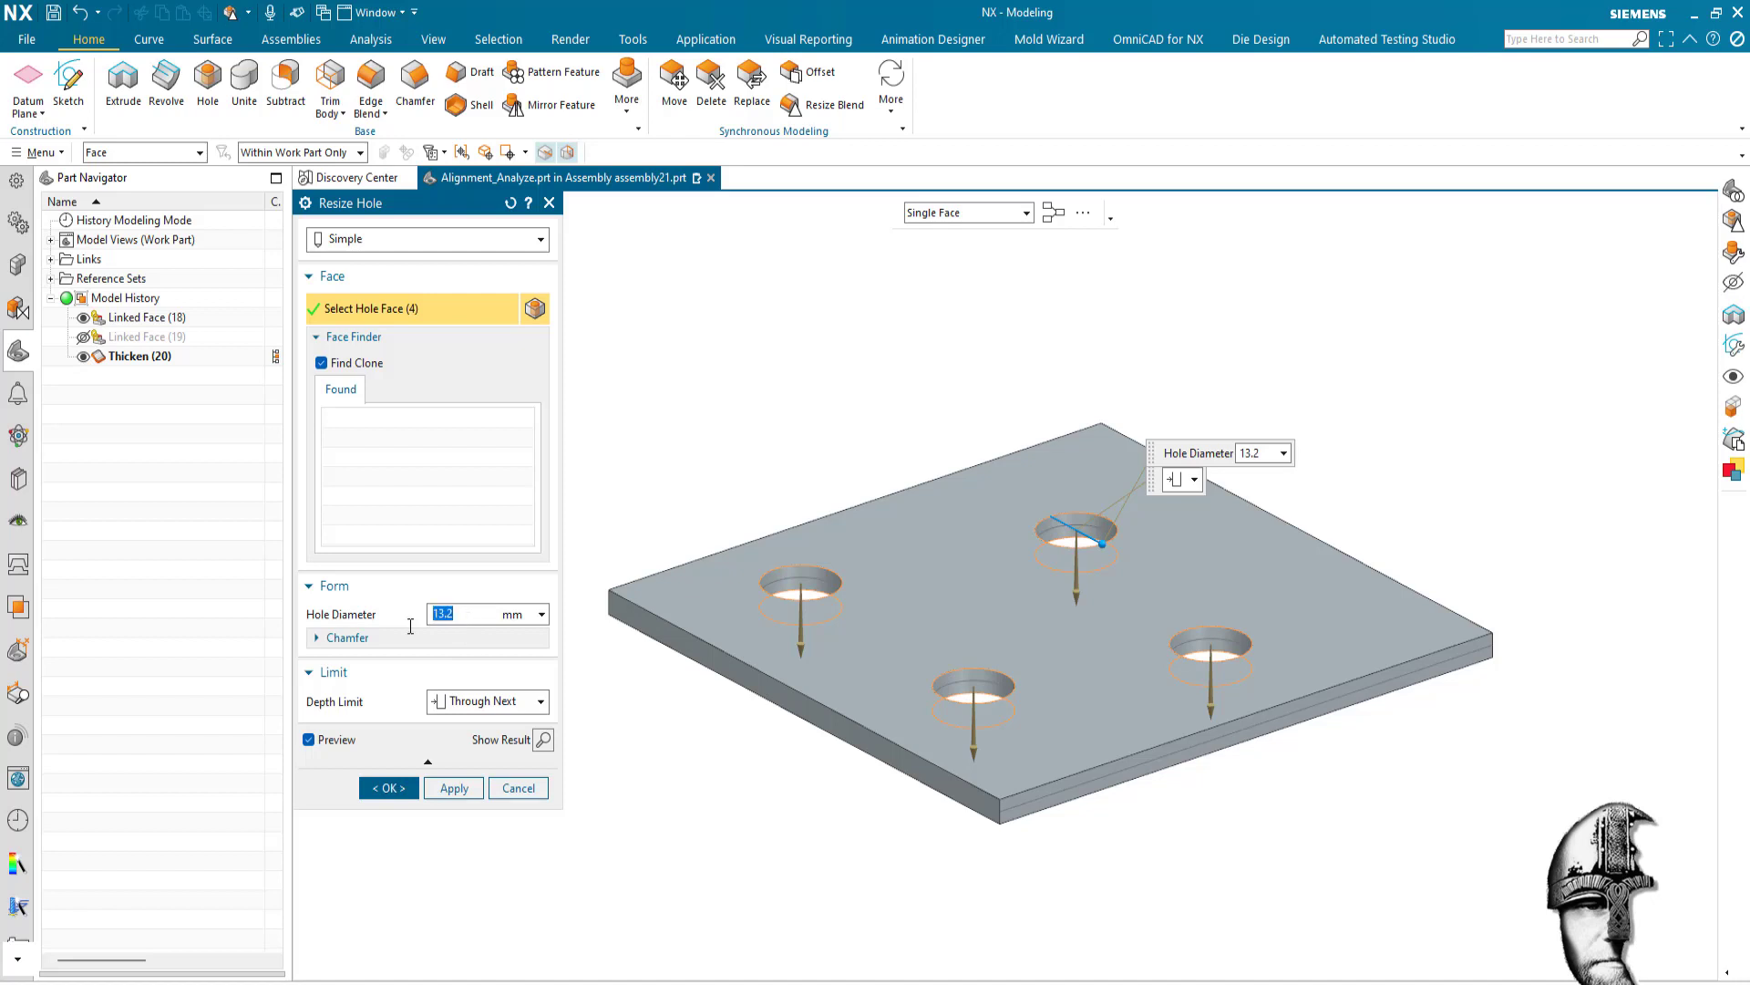
pyautogui.write('10')
pyautogui.press('Return')
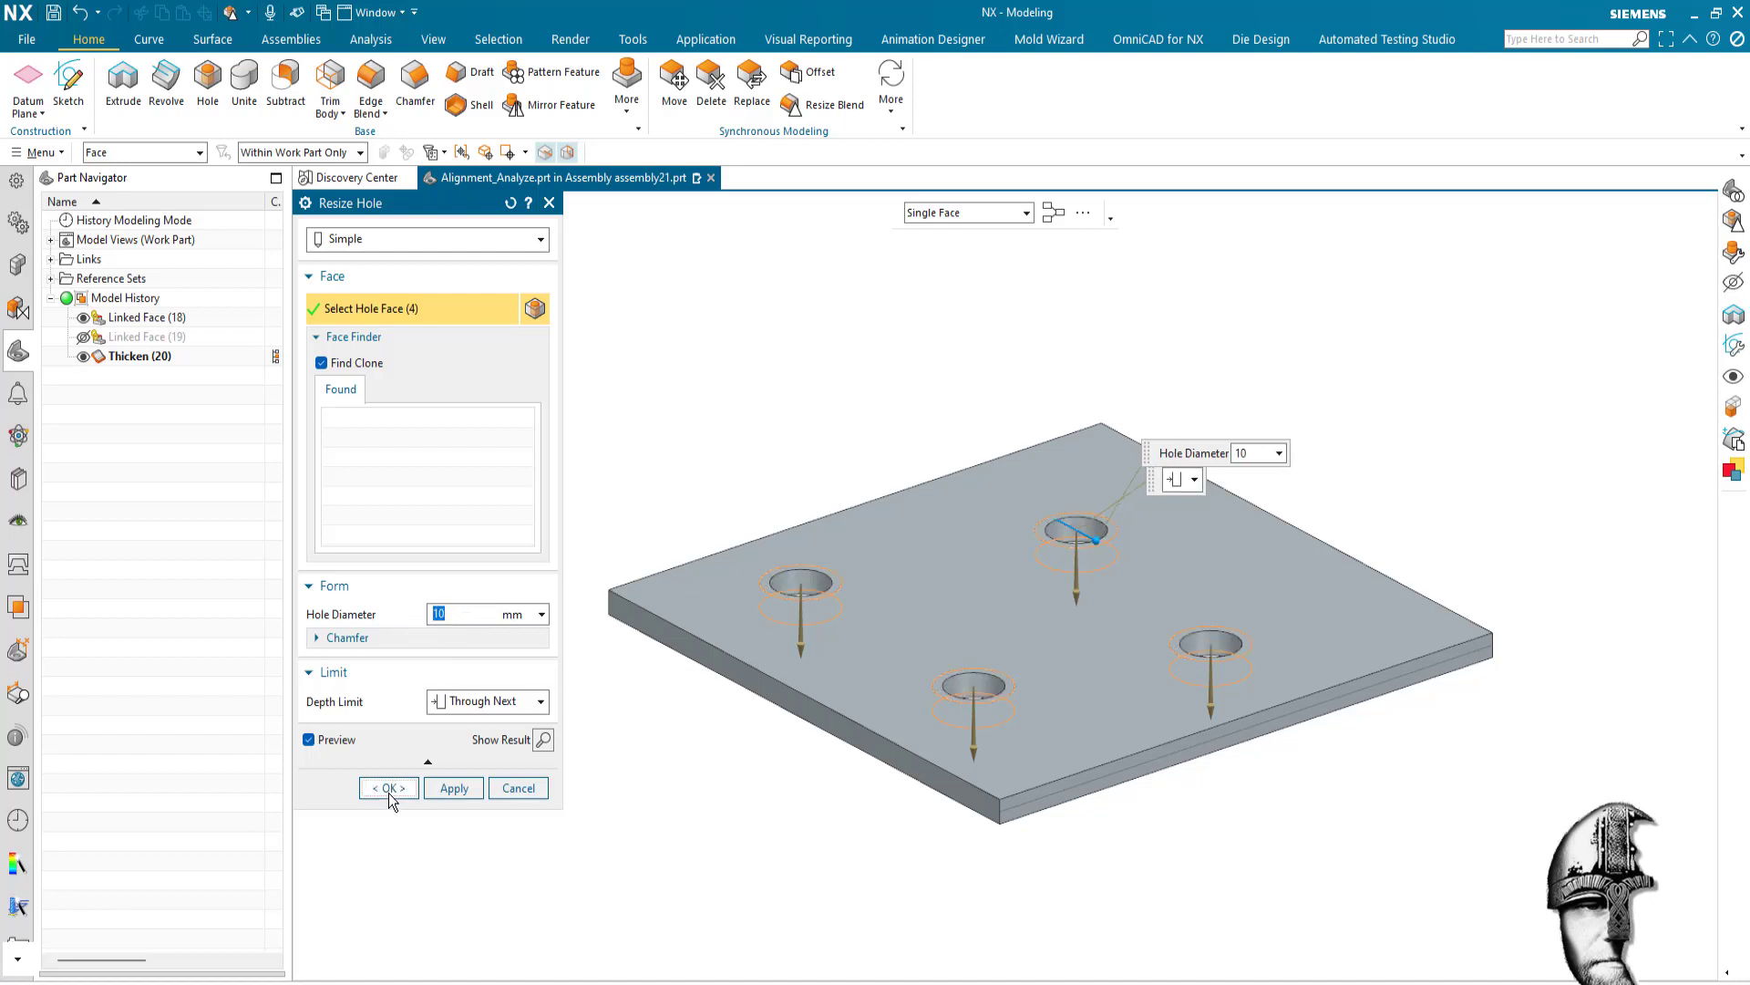
pyautogui.click(388, 789)
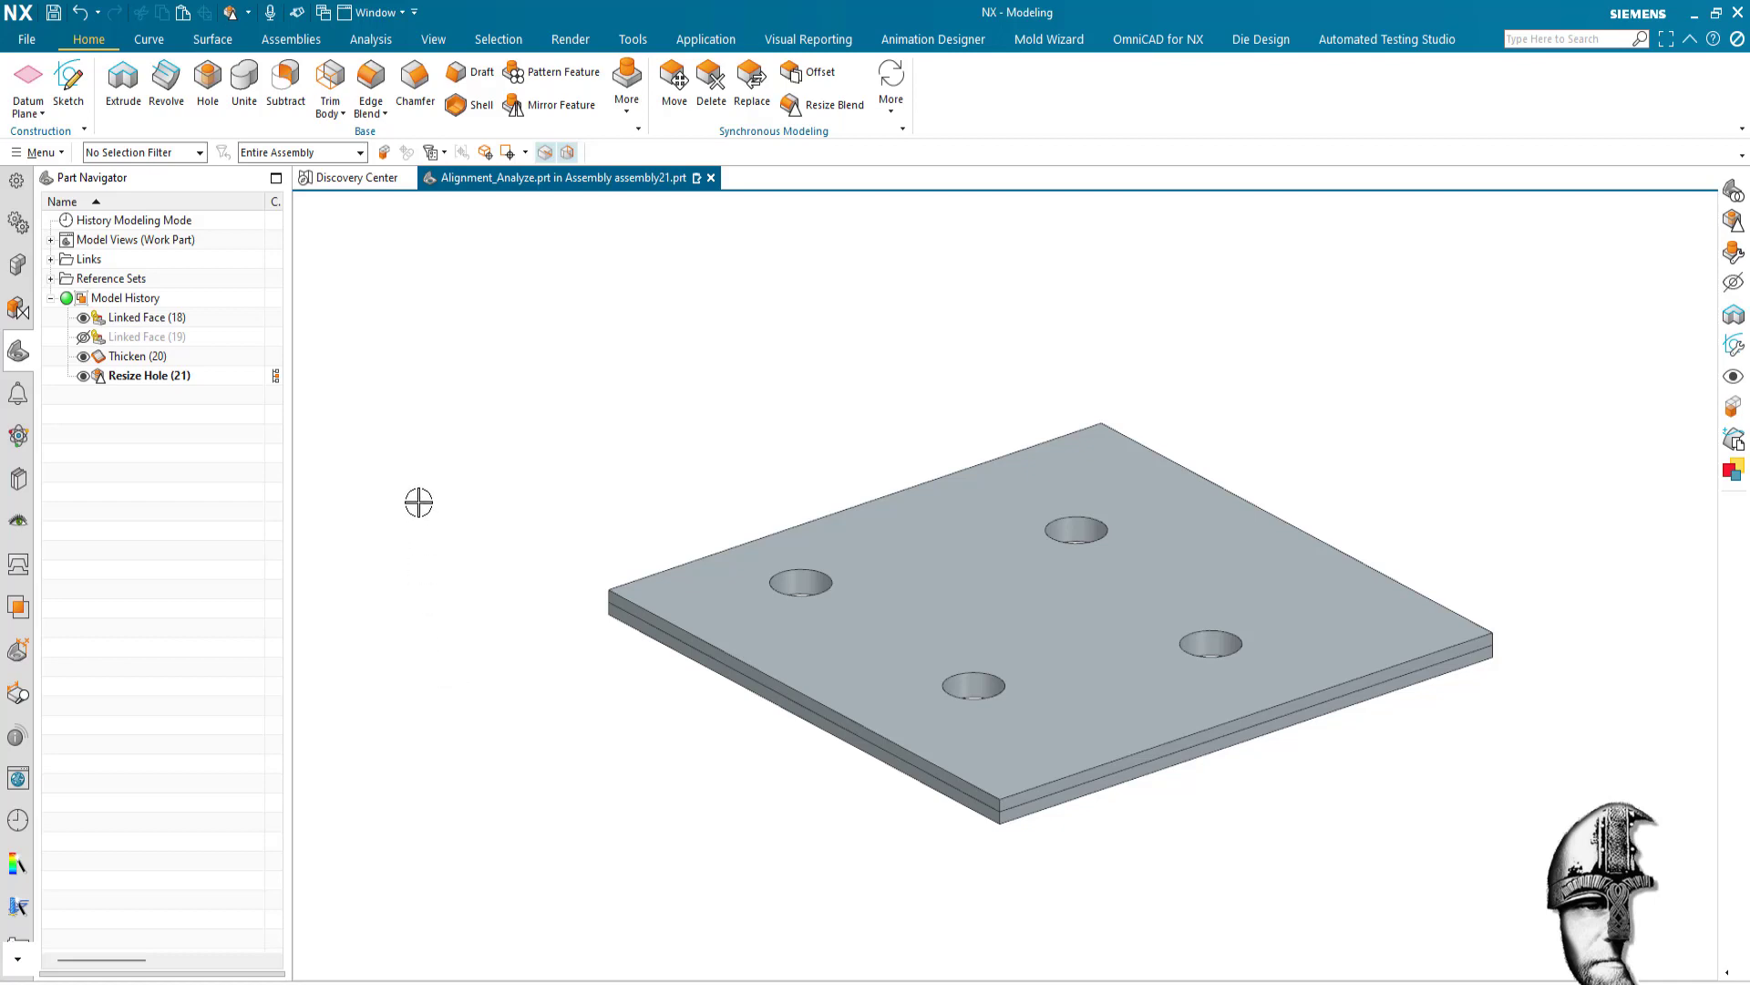
# - Inspect the Thicken (20) feature's settings without changing anything
pyautogui.doubleClick(153, 358)
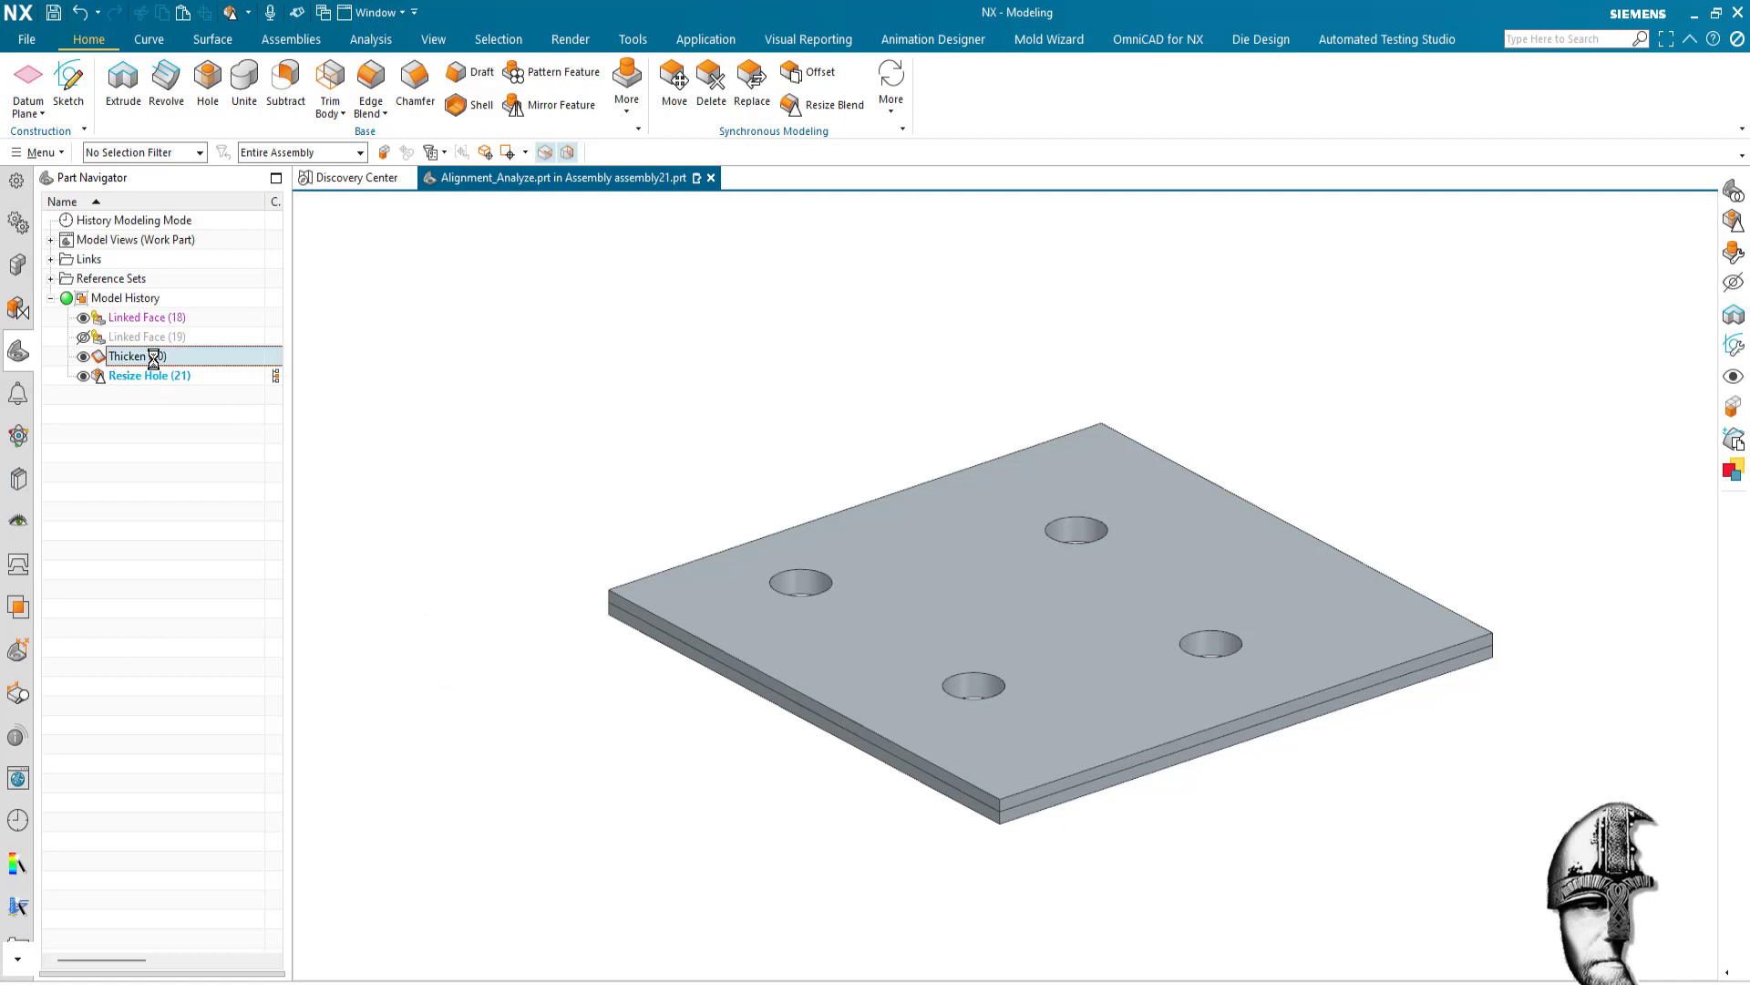
pyautogui.click(525, 707)
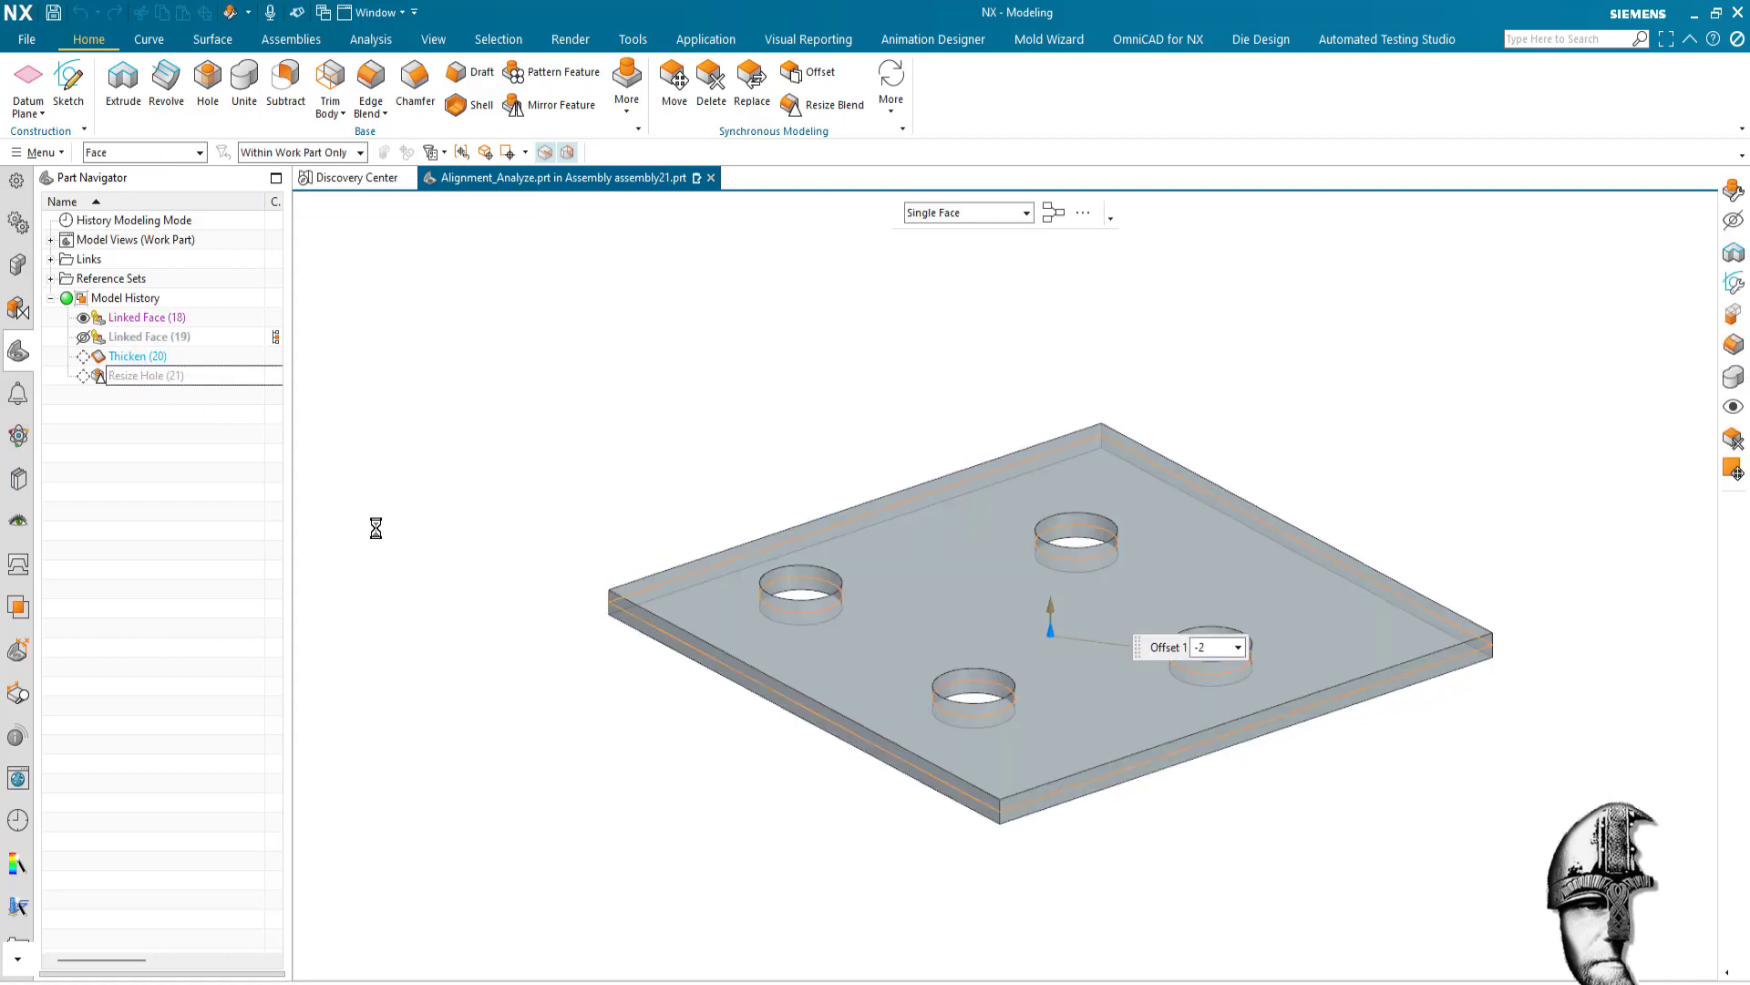
pyautogui.doubleClick(139, 356)
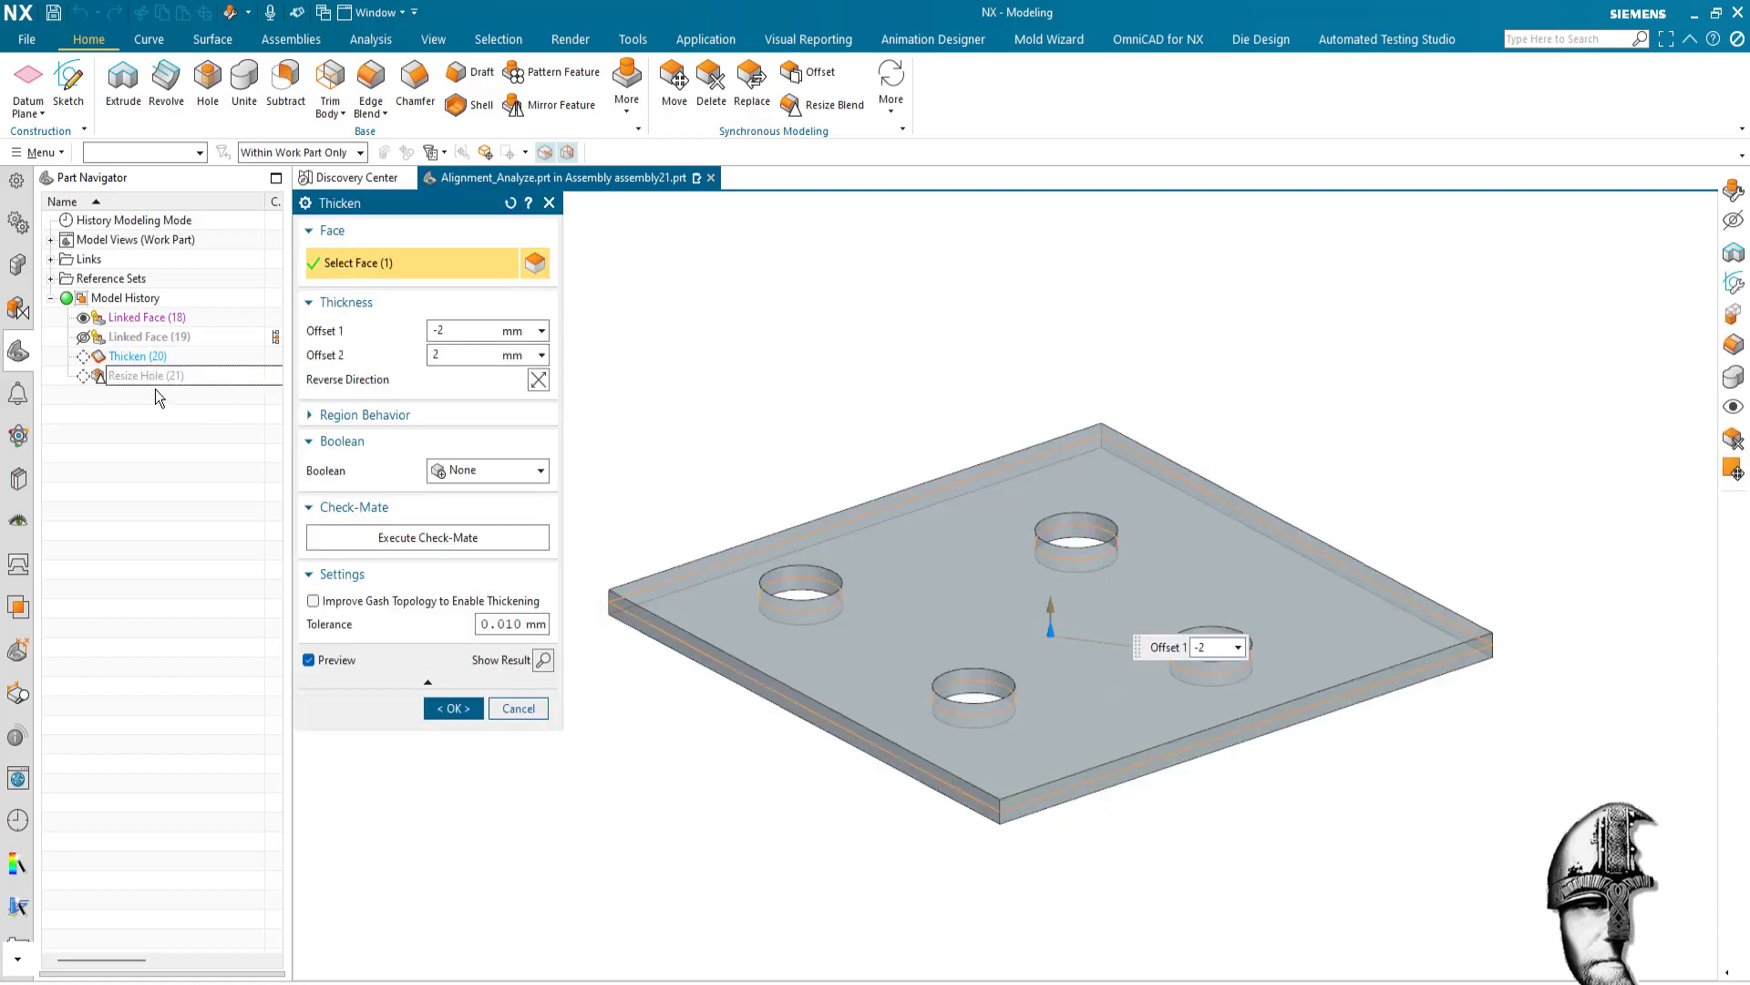
pyautogui.click(525, 709)
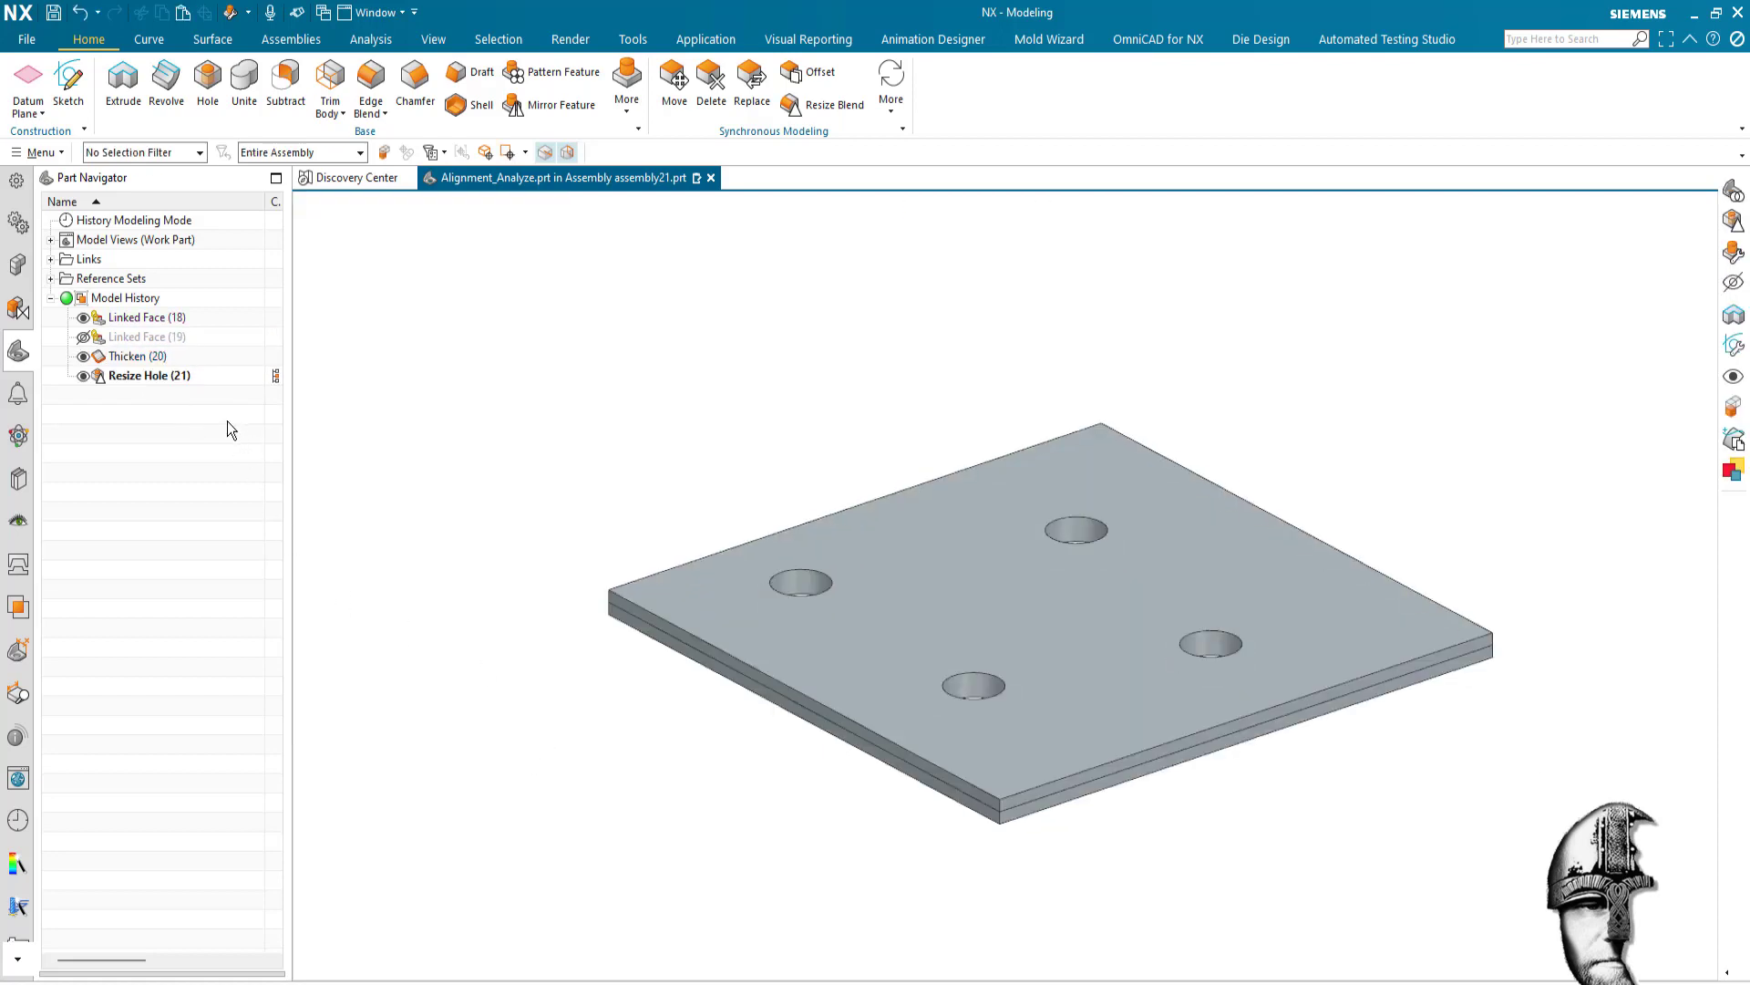
# - Hide Thicken (20) and Resize Hole (21) in the Part Navigator
pyautogui.click(123, 357)
pyautogui.keyDown('shift'); pyautogui.click(133, 376); pyautogui.keyUp('shift')
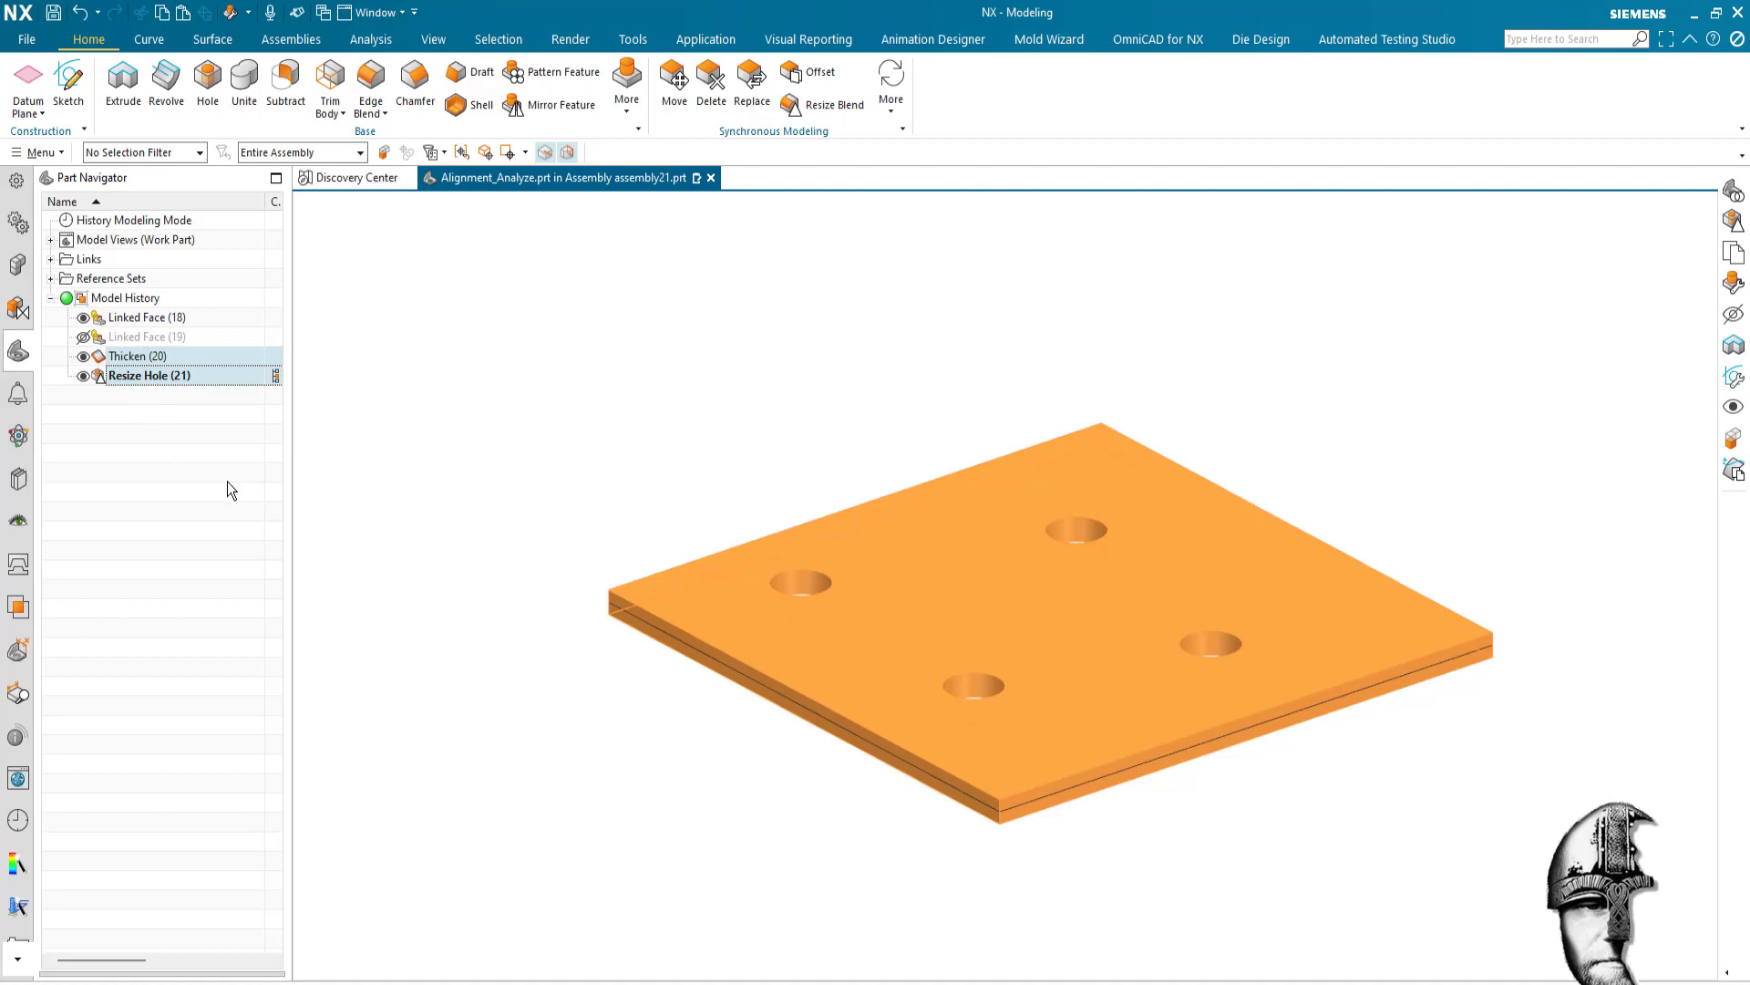
pyautogui.press('Escape')
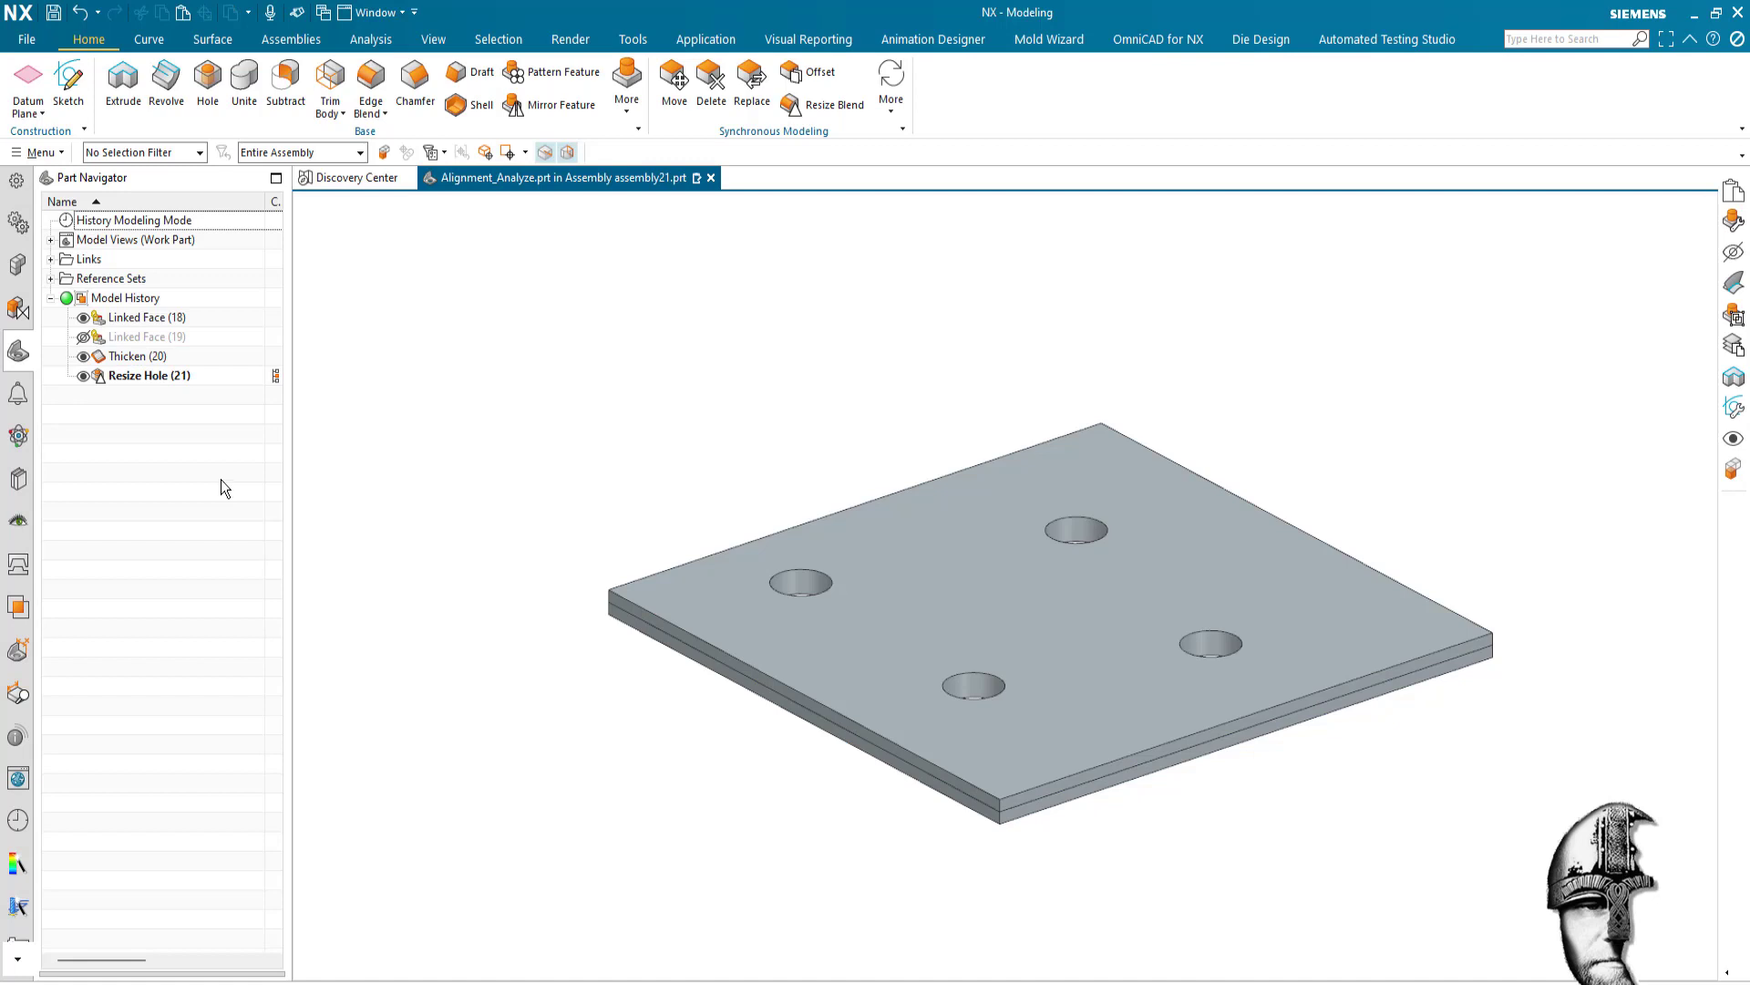
pyautogui.click(84, 370)
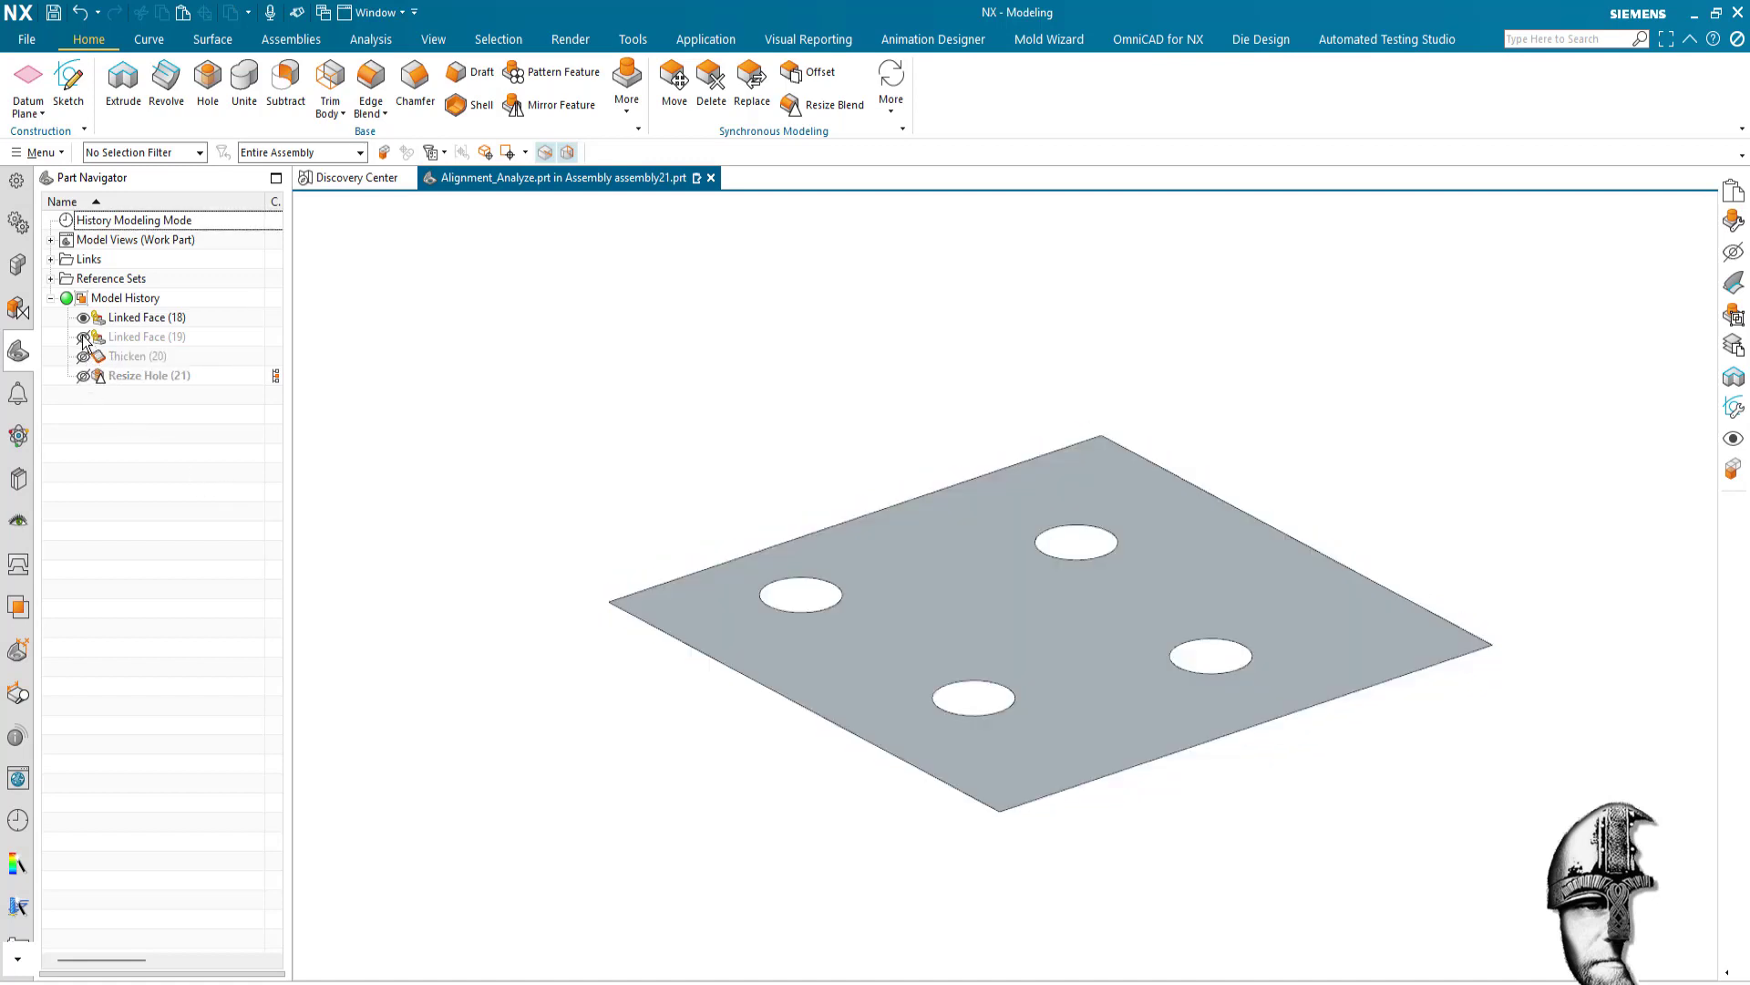
# - Show Linked Face (19) and paste the thicken and hole-resize features onto it
pyautogui.click(83, 336)
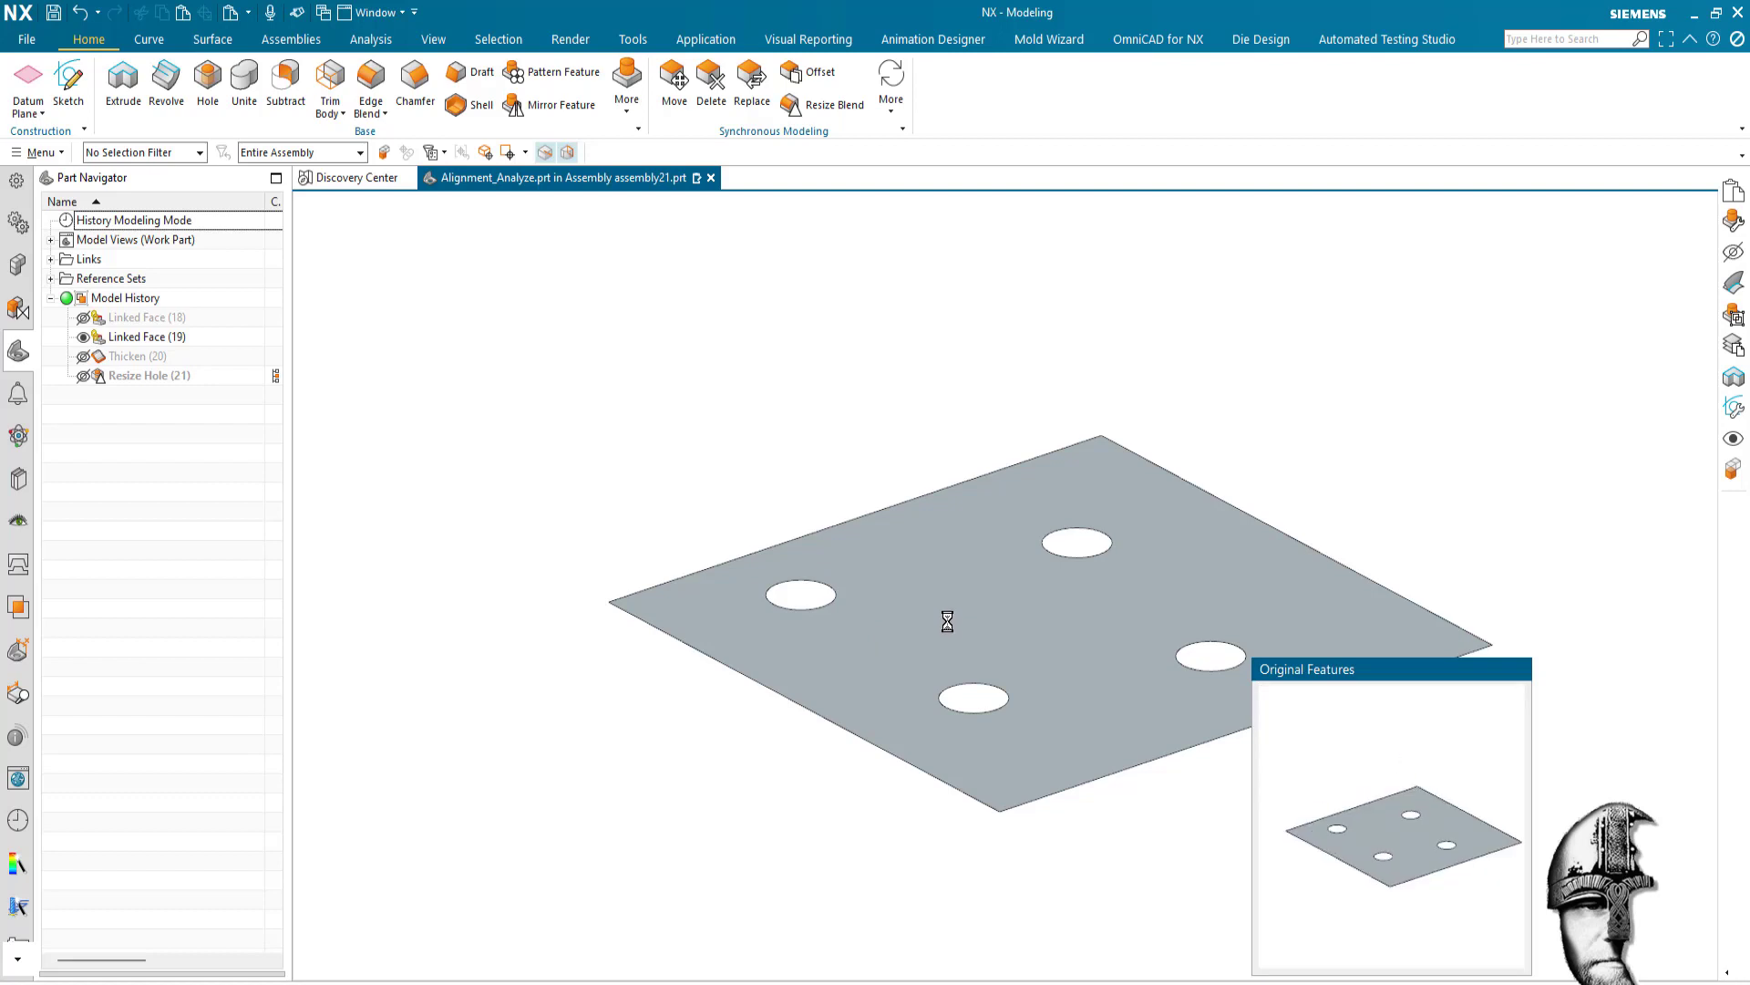
pyautogui.click(864, 586)
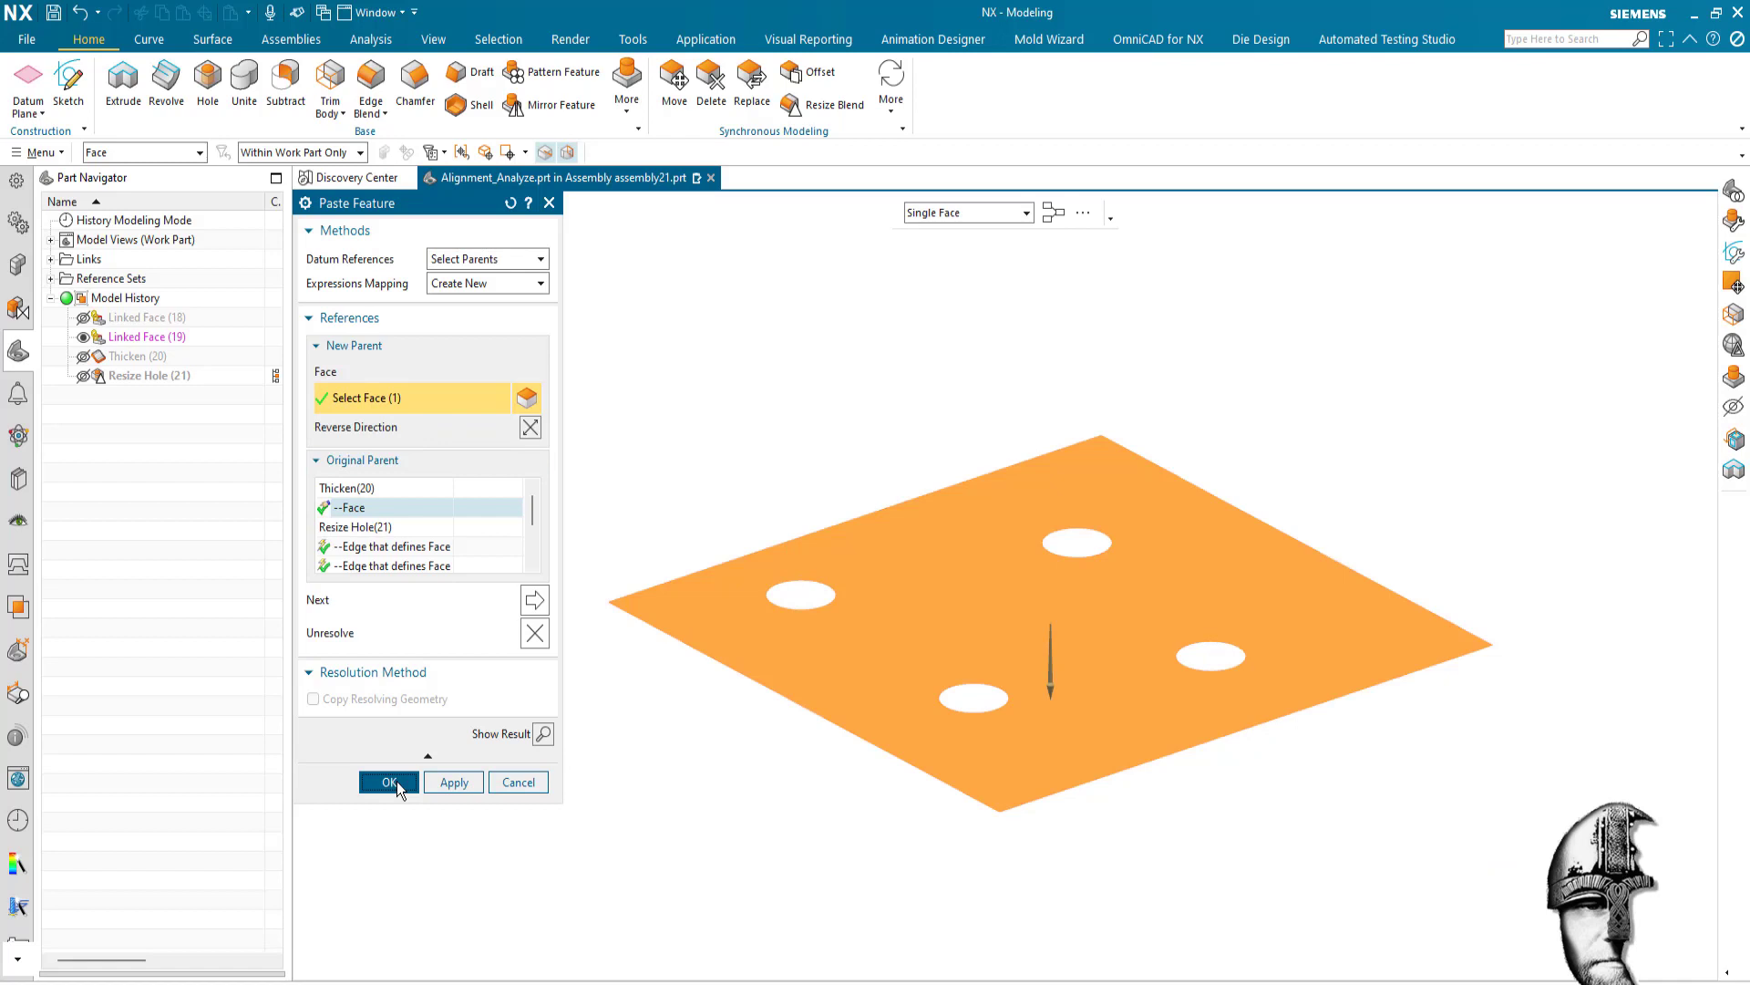
pyautogui.click(389, 782)
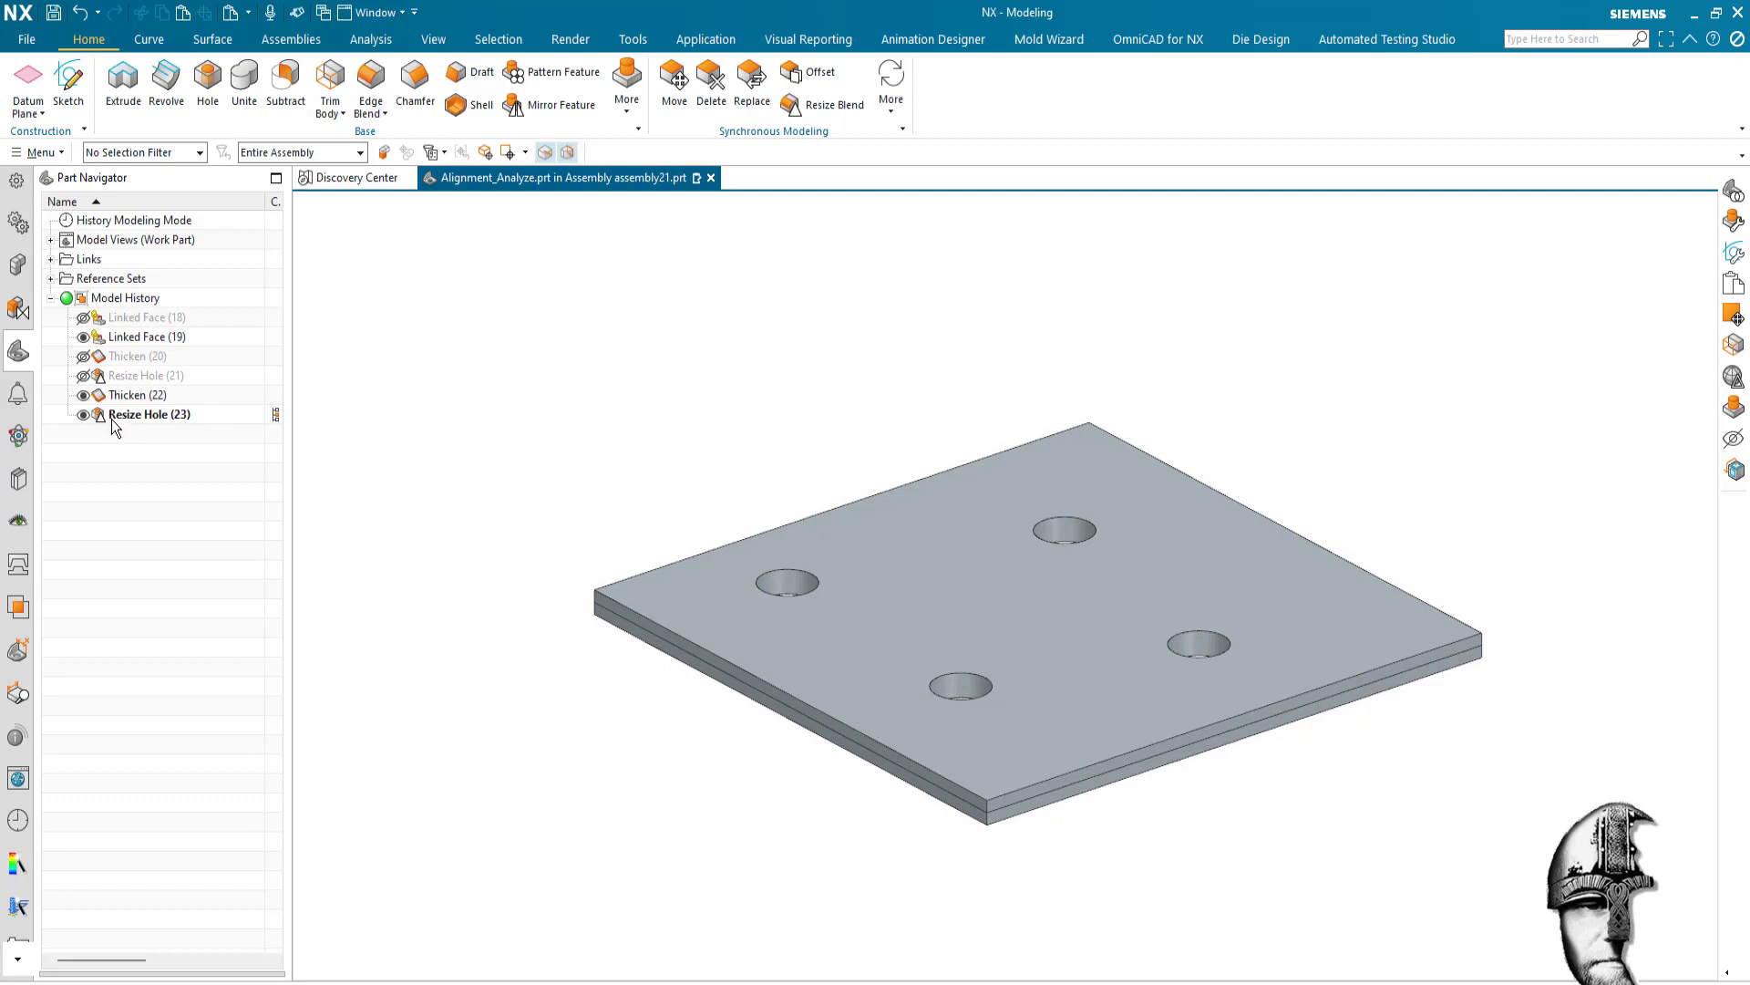
# - Hide Linked Face (19), show Thicken (20) again, and inspect Resize Hole (23) and Thicken (20)
pyautogui.click(83, 336)
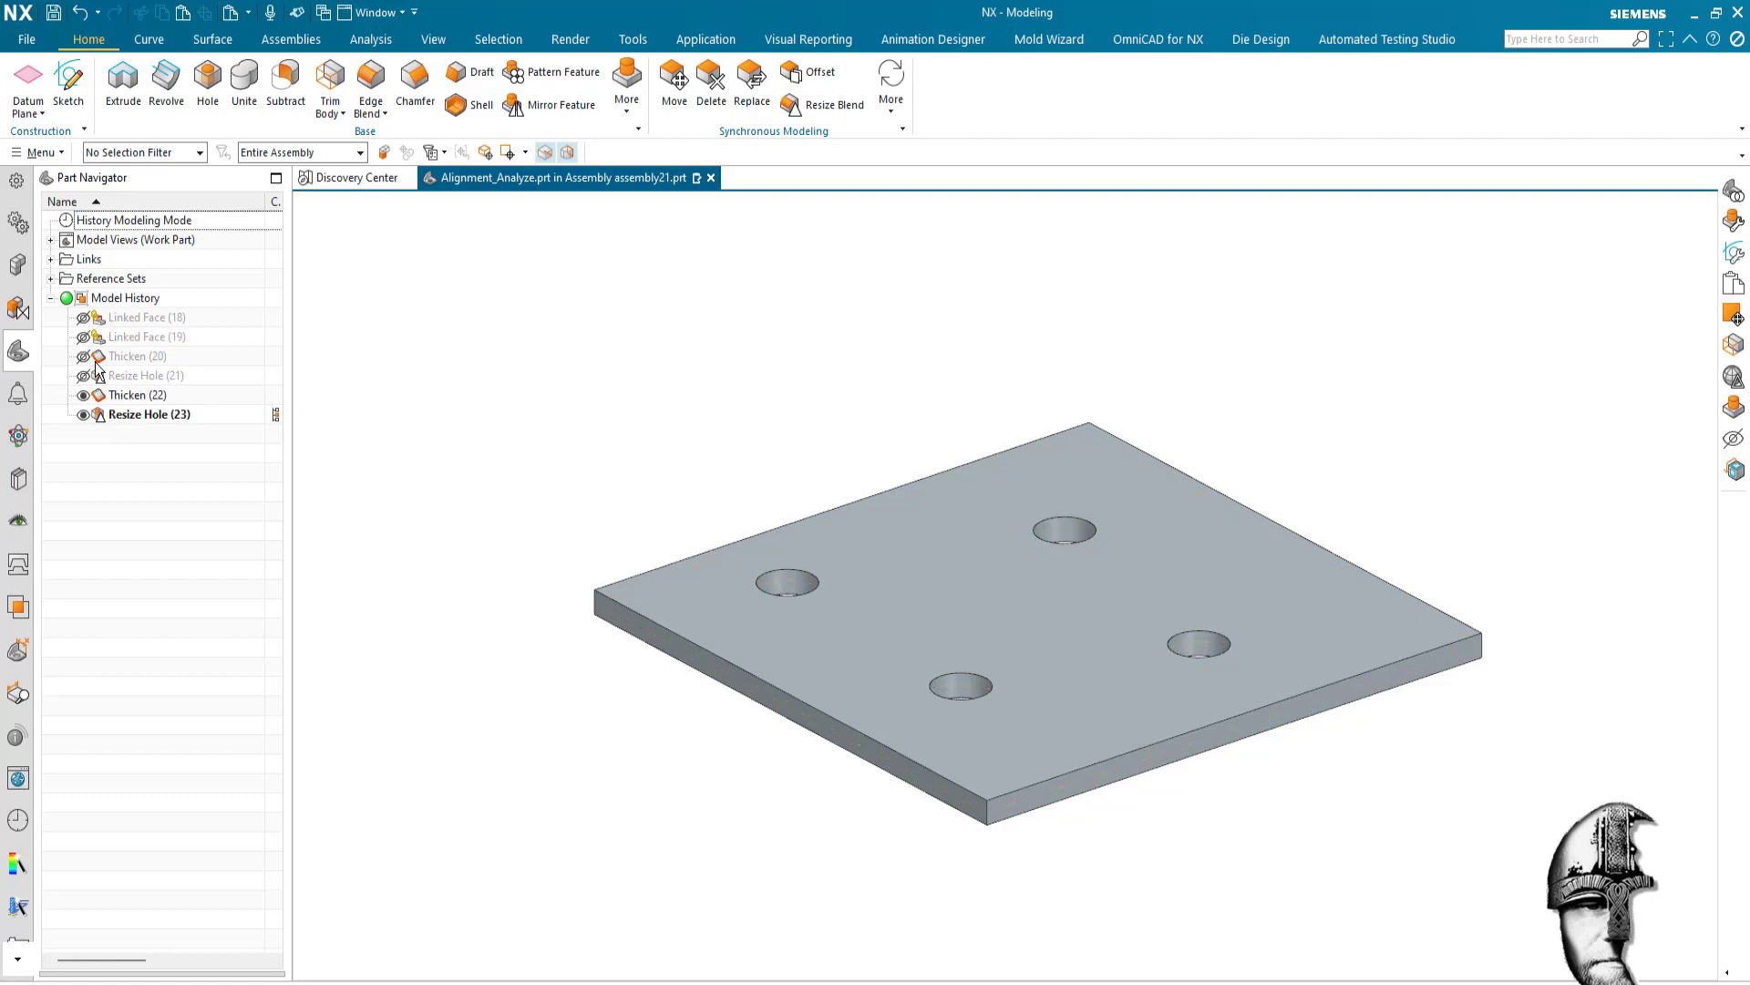
pyautogui.click(83, 375)
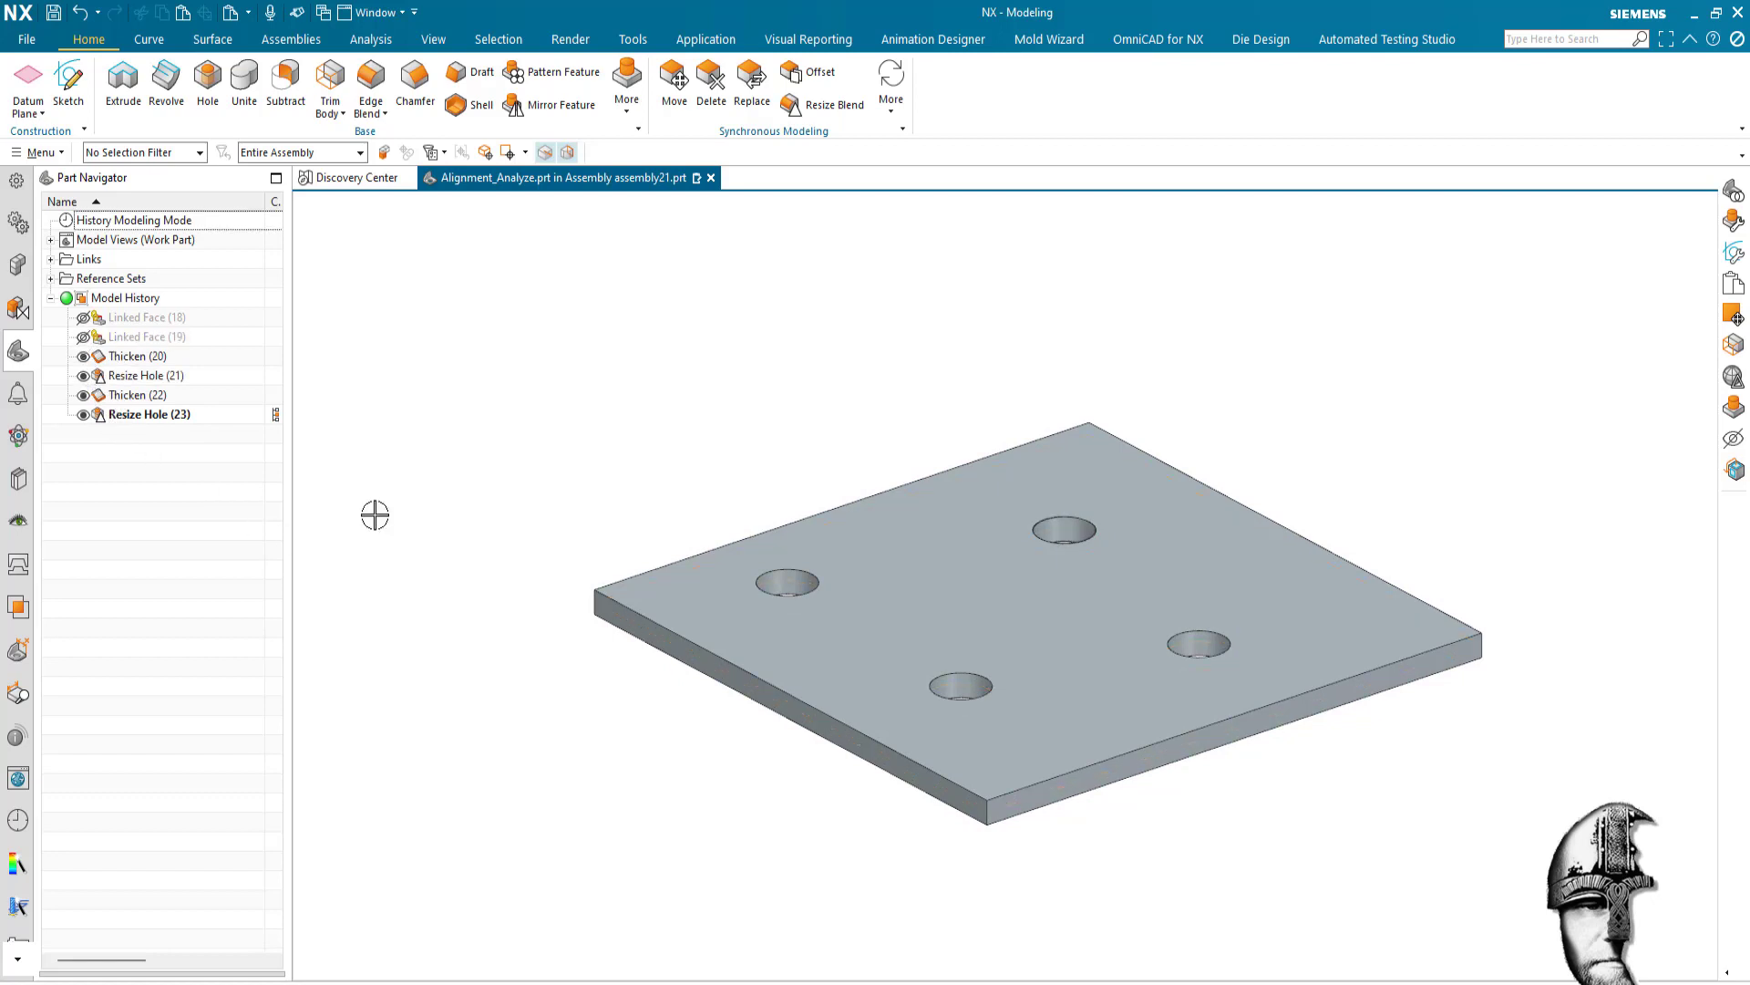
pyautogui.hotkey('ctrl', 'f')
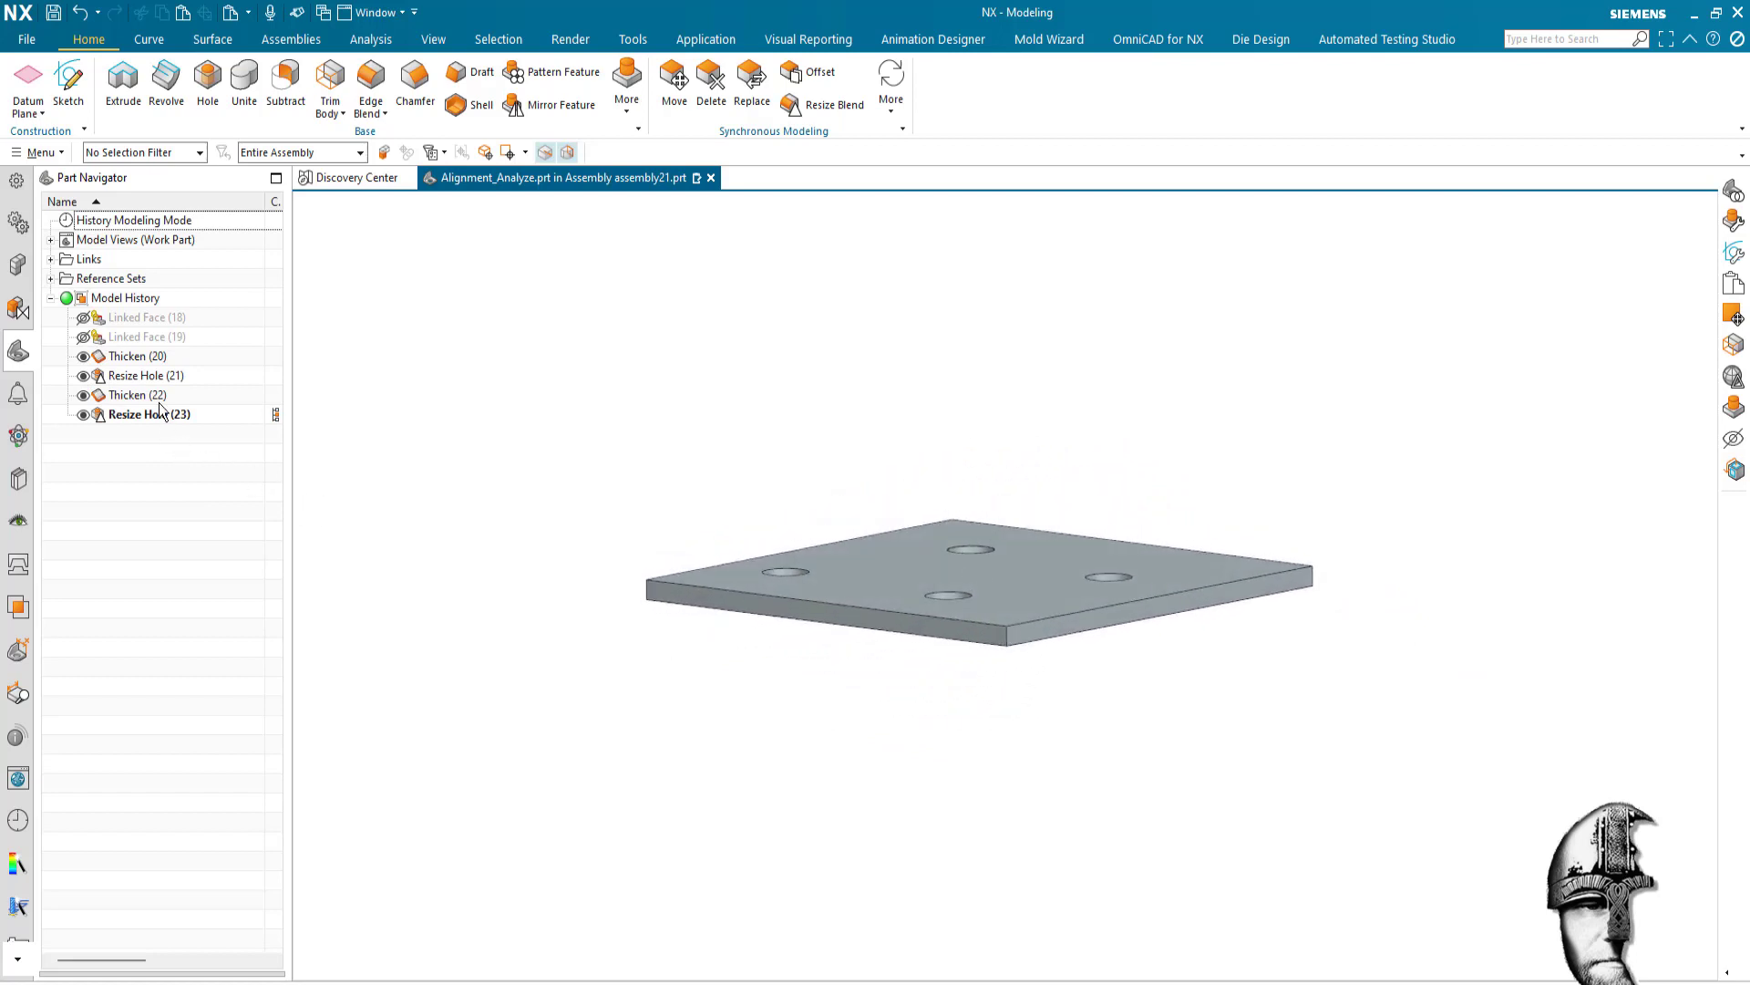
pyautogui.doubleClick(141, 415)
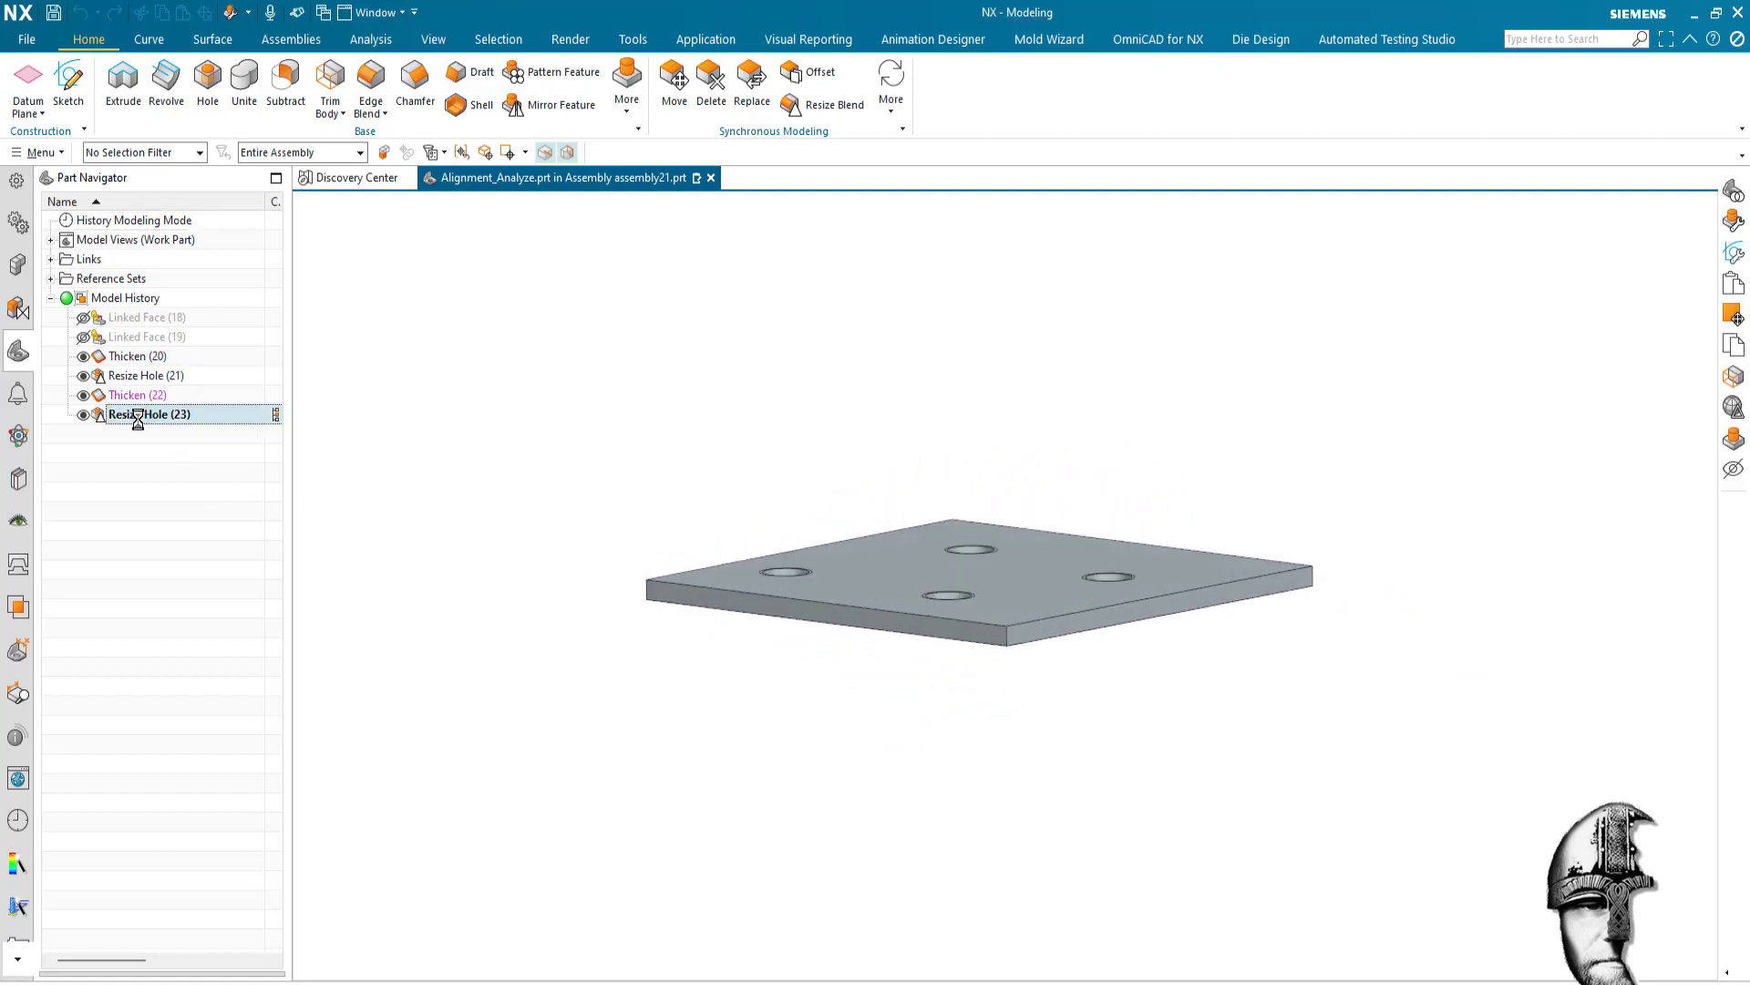
pyautogui.click(519, 788)
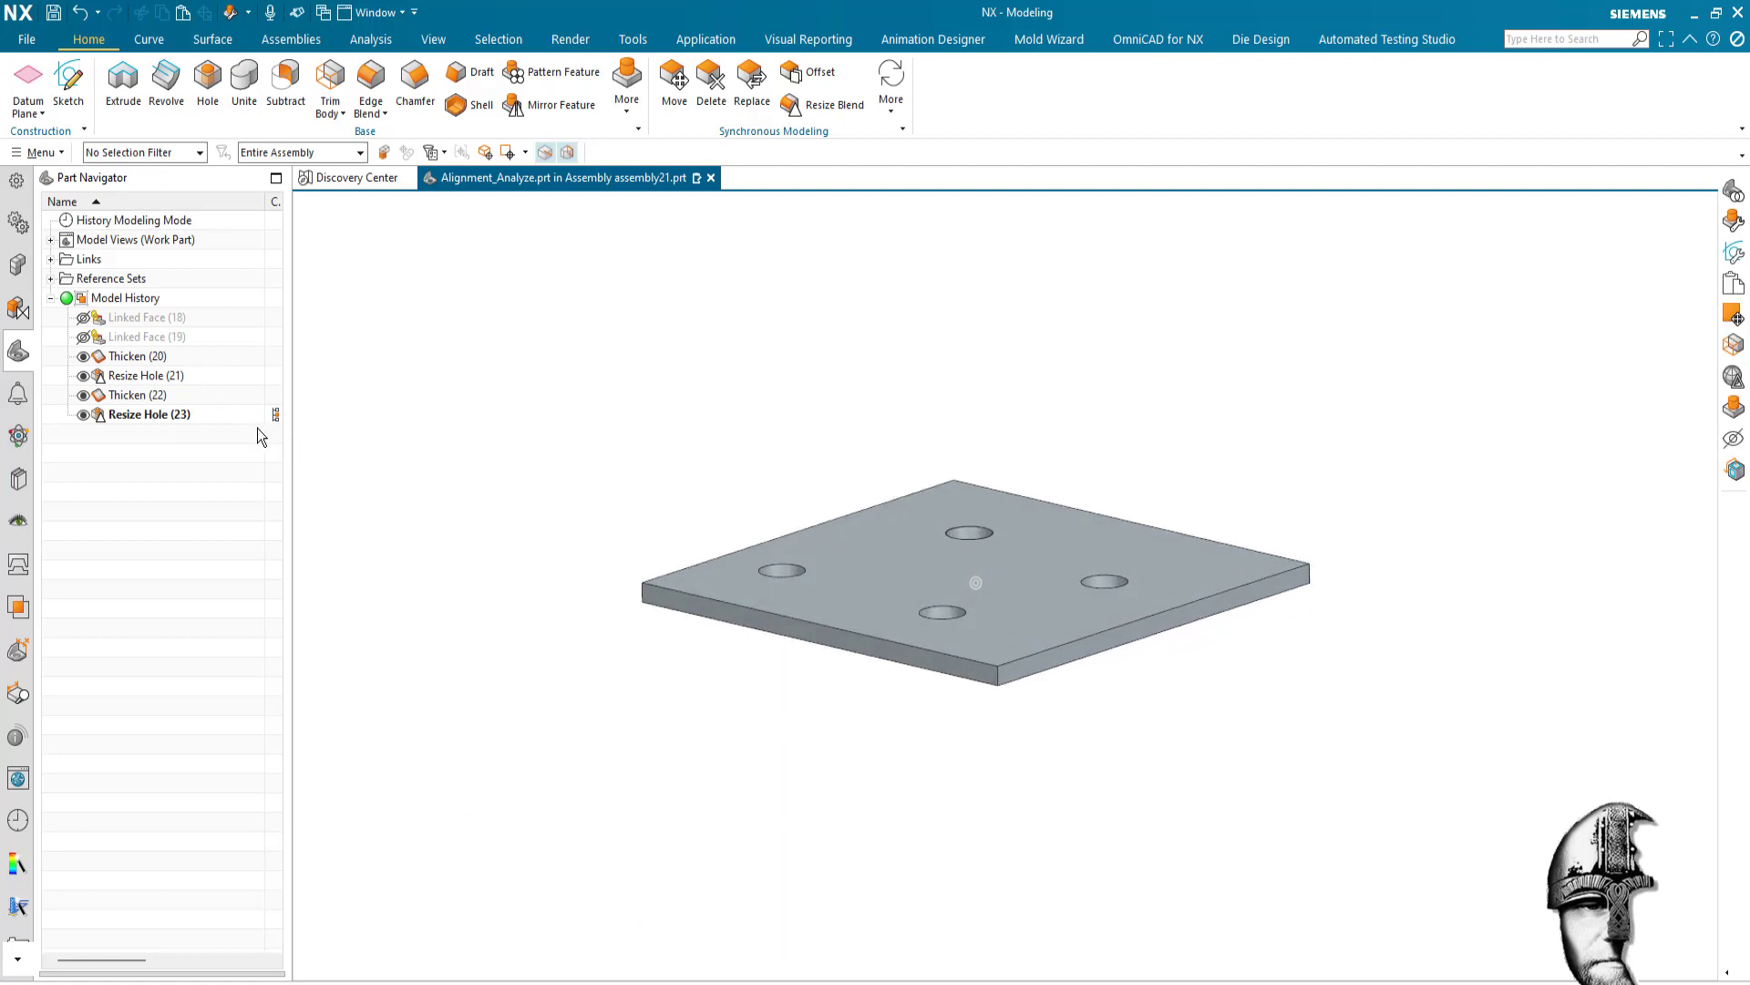
pyautogui.doubleClick(148, 356)
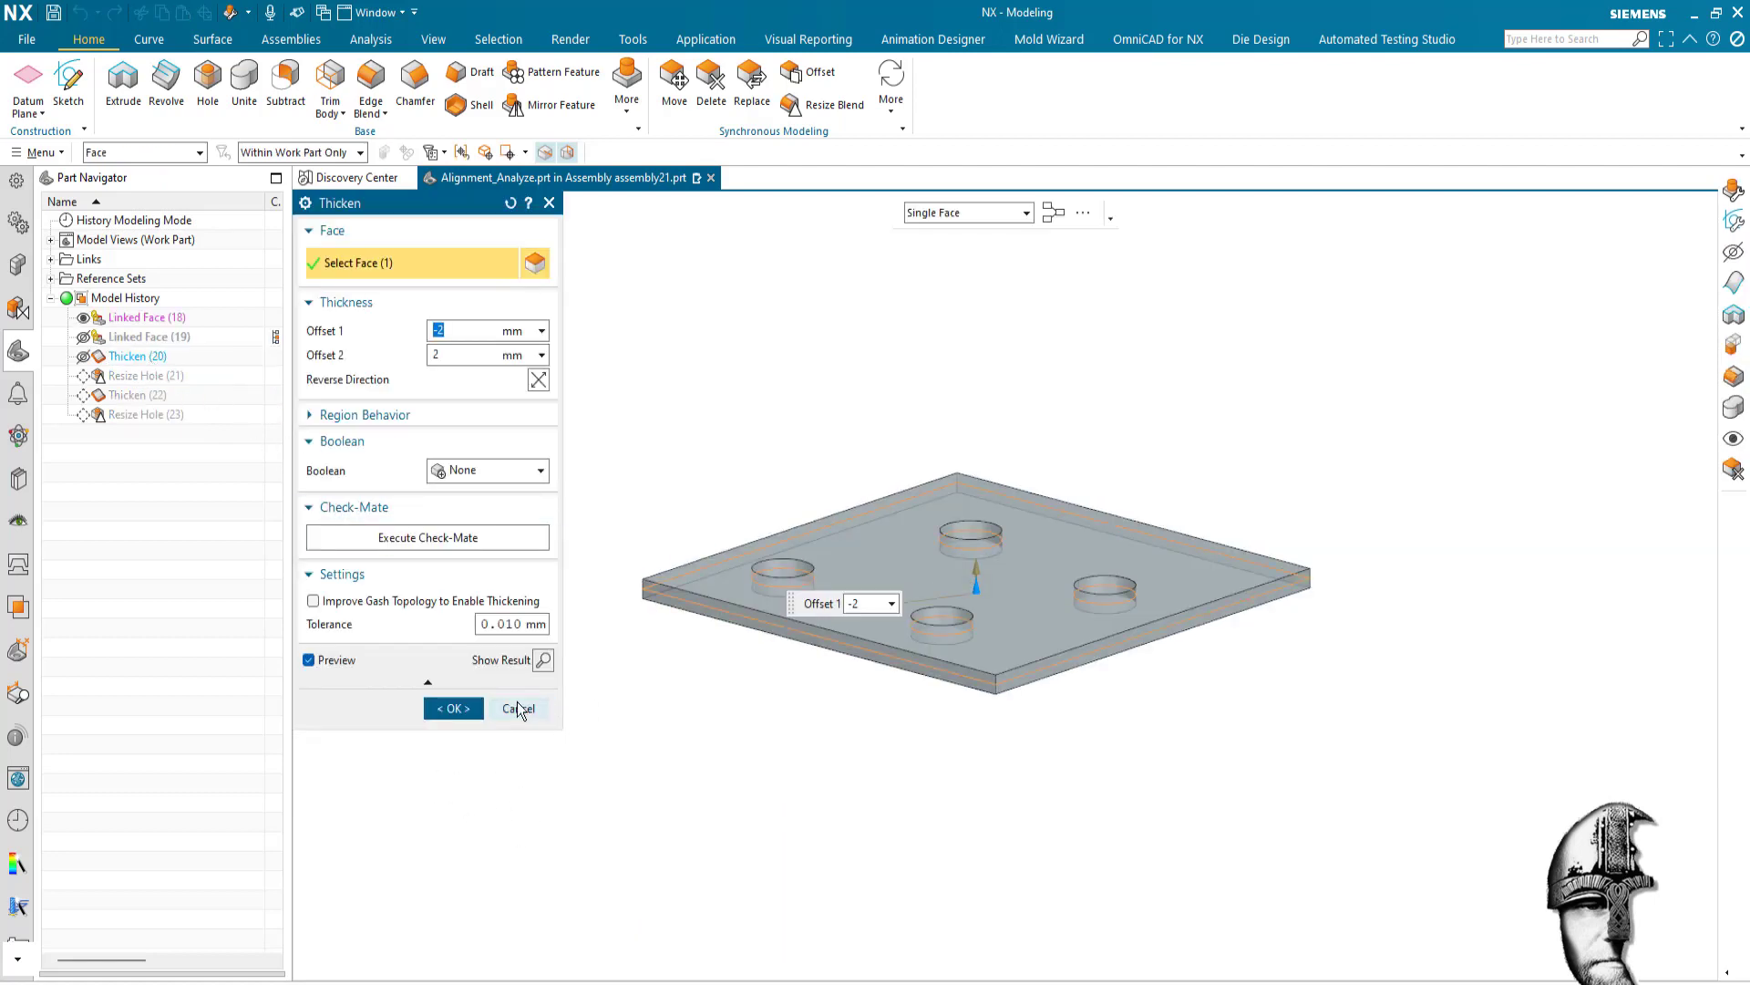
pyautogui.click(515, 707)
# - Select Thicken (20) and Thicken (22), fit the view, and switch to the Analysis tools
pyautogui.click(133, 359)
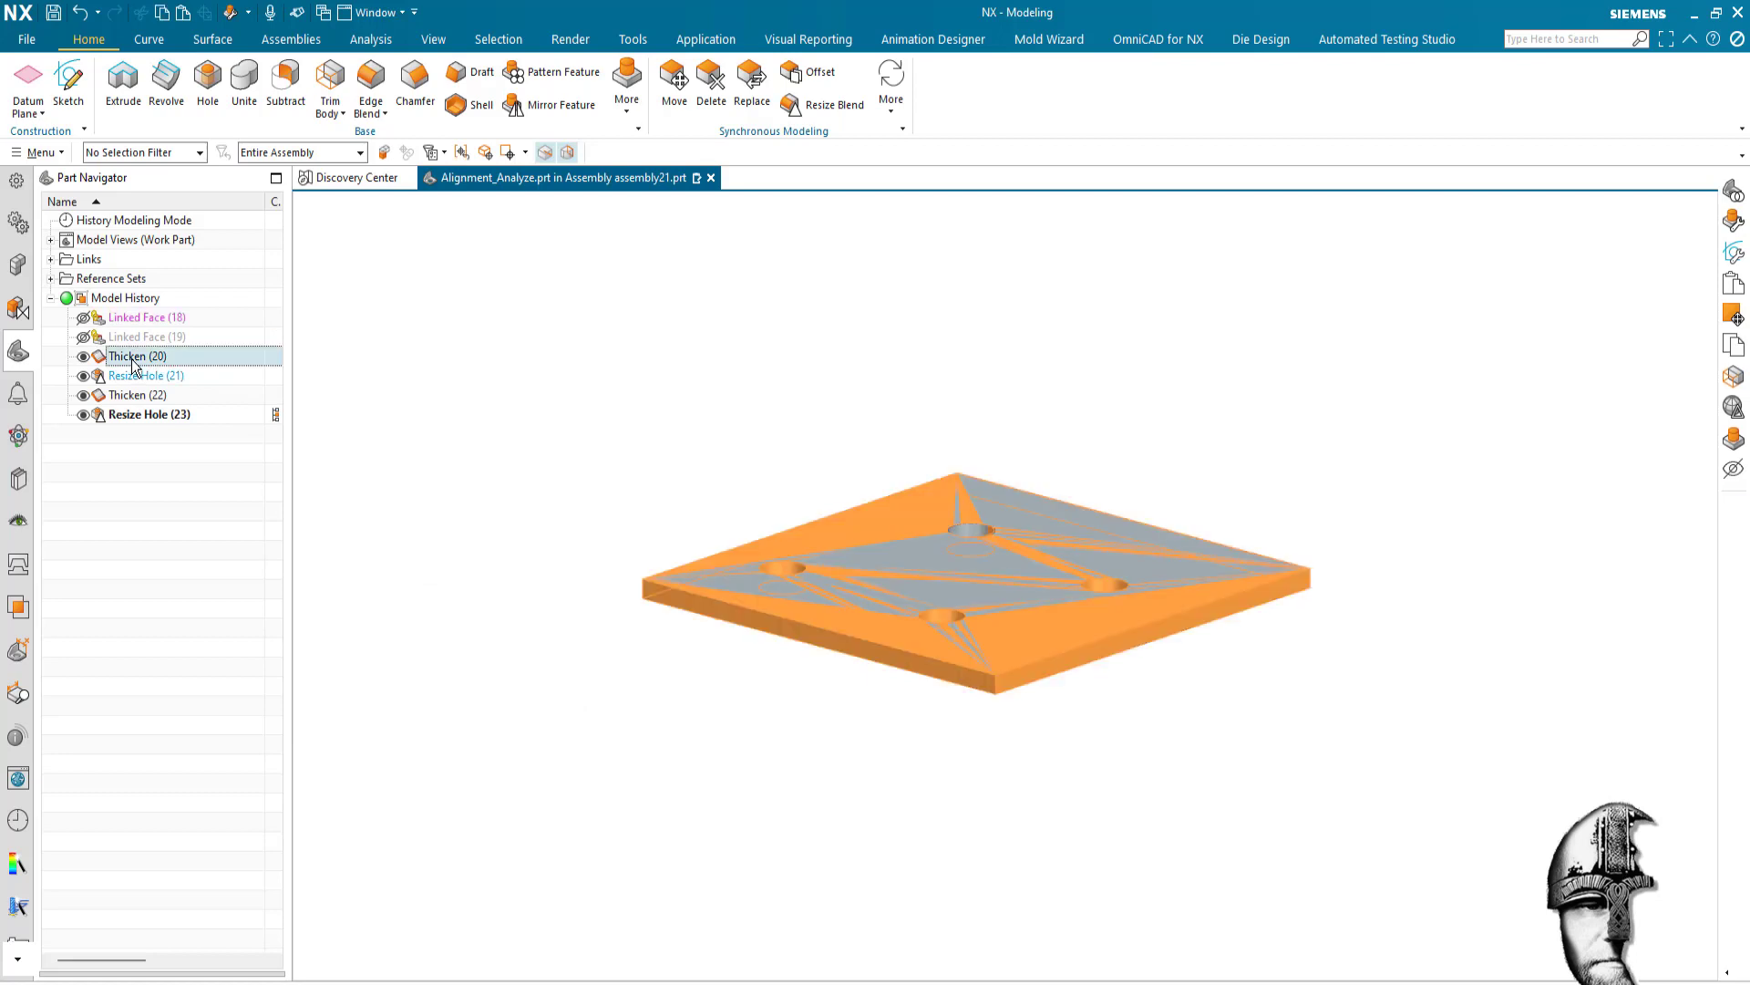
pyautogui.click(138, 398)
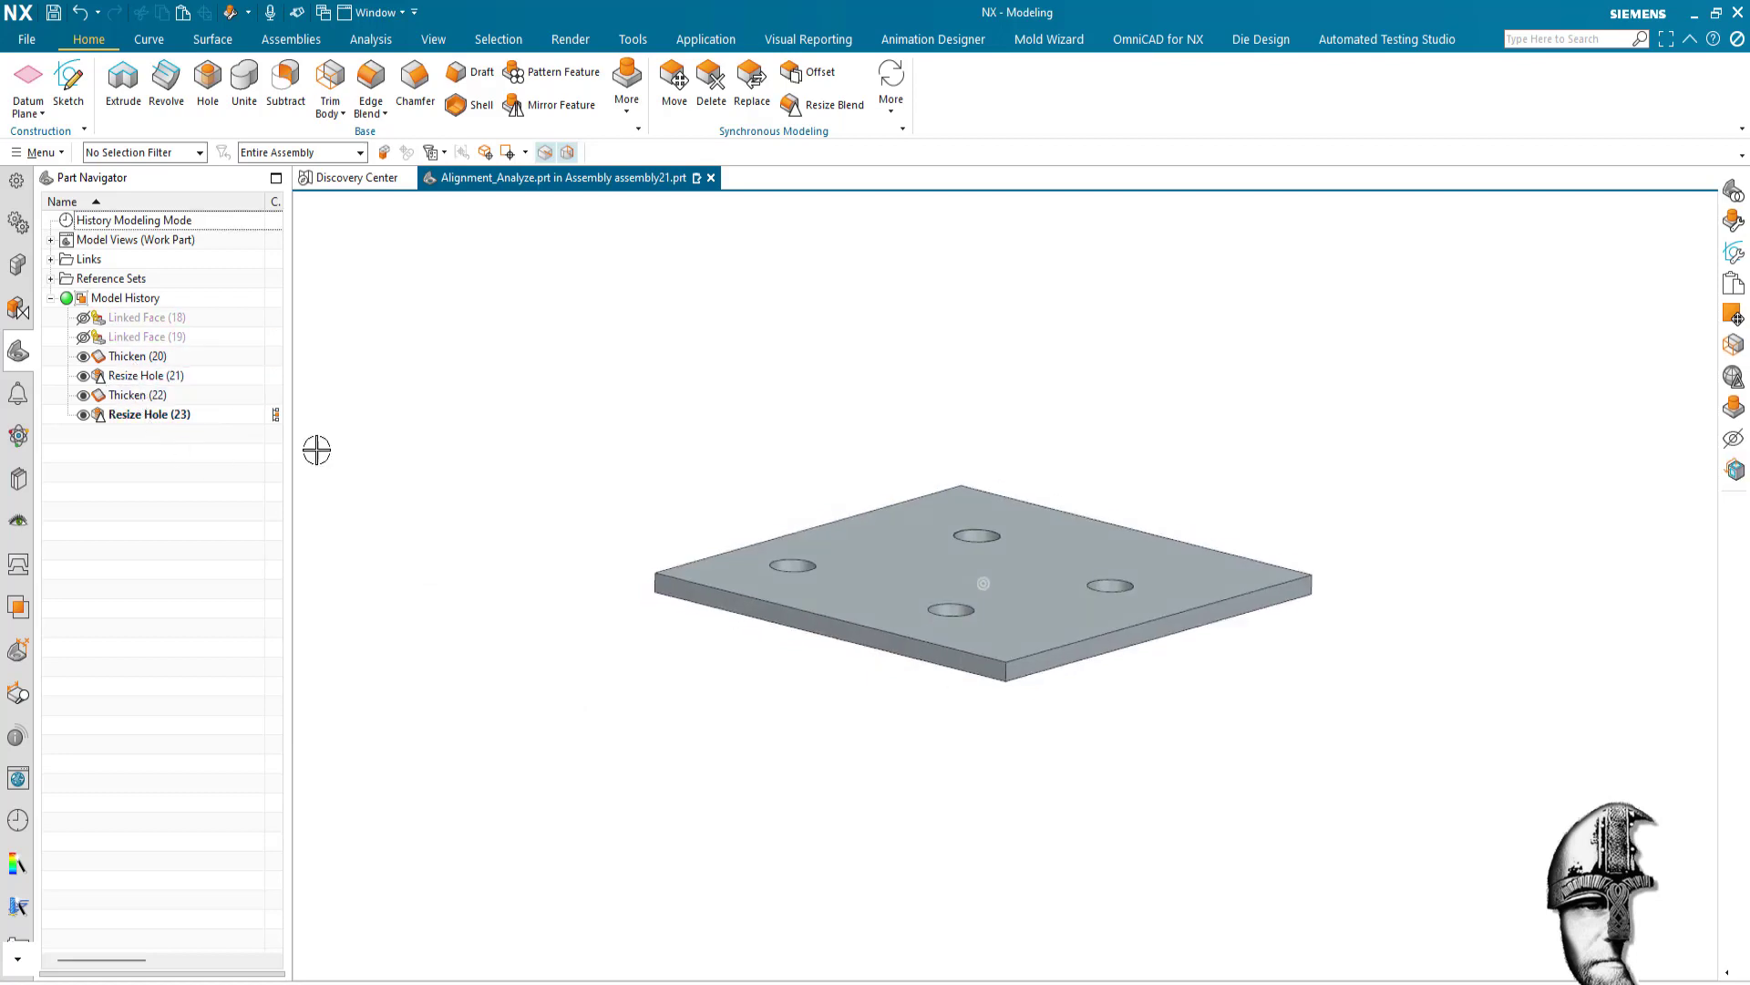
pyautogui.hotkey('ctrl', 'f')
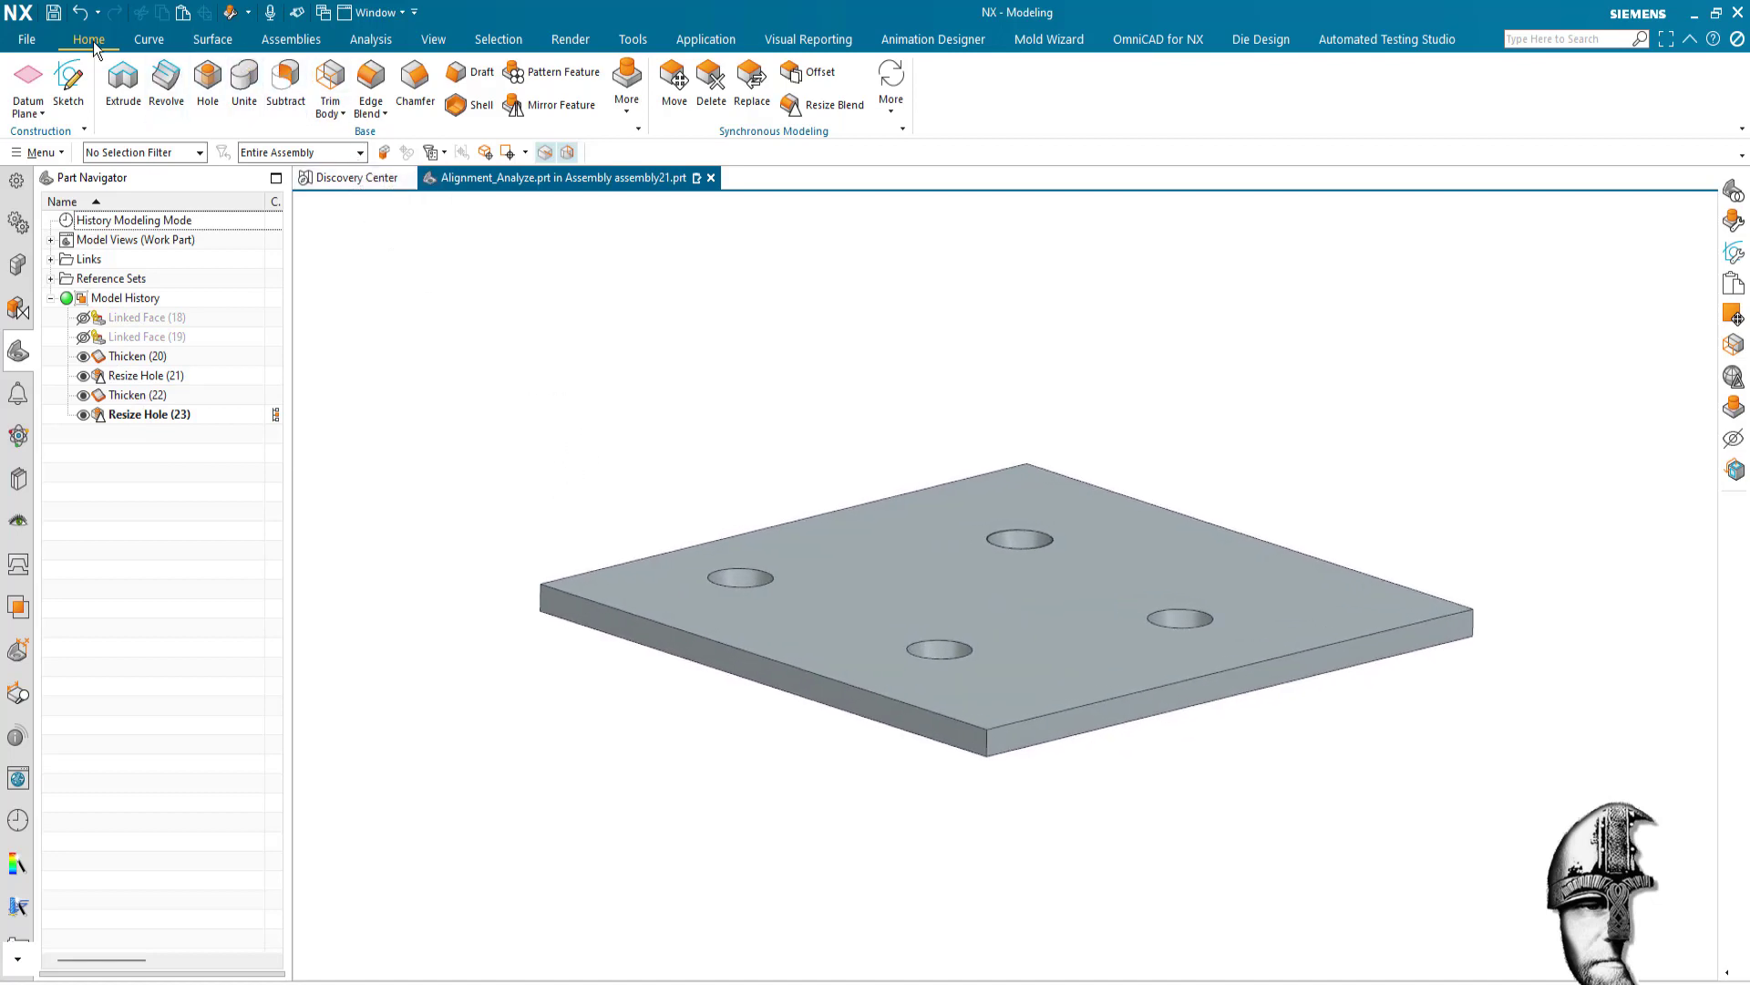
pyautogui.click(369, 40)
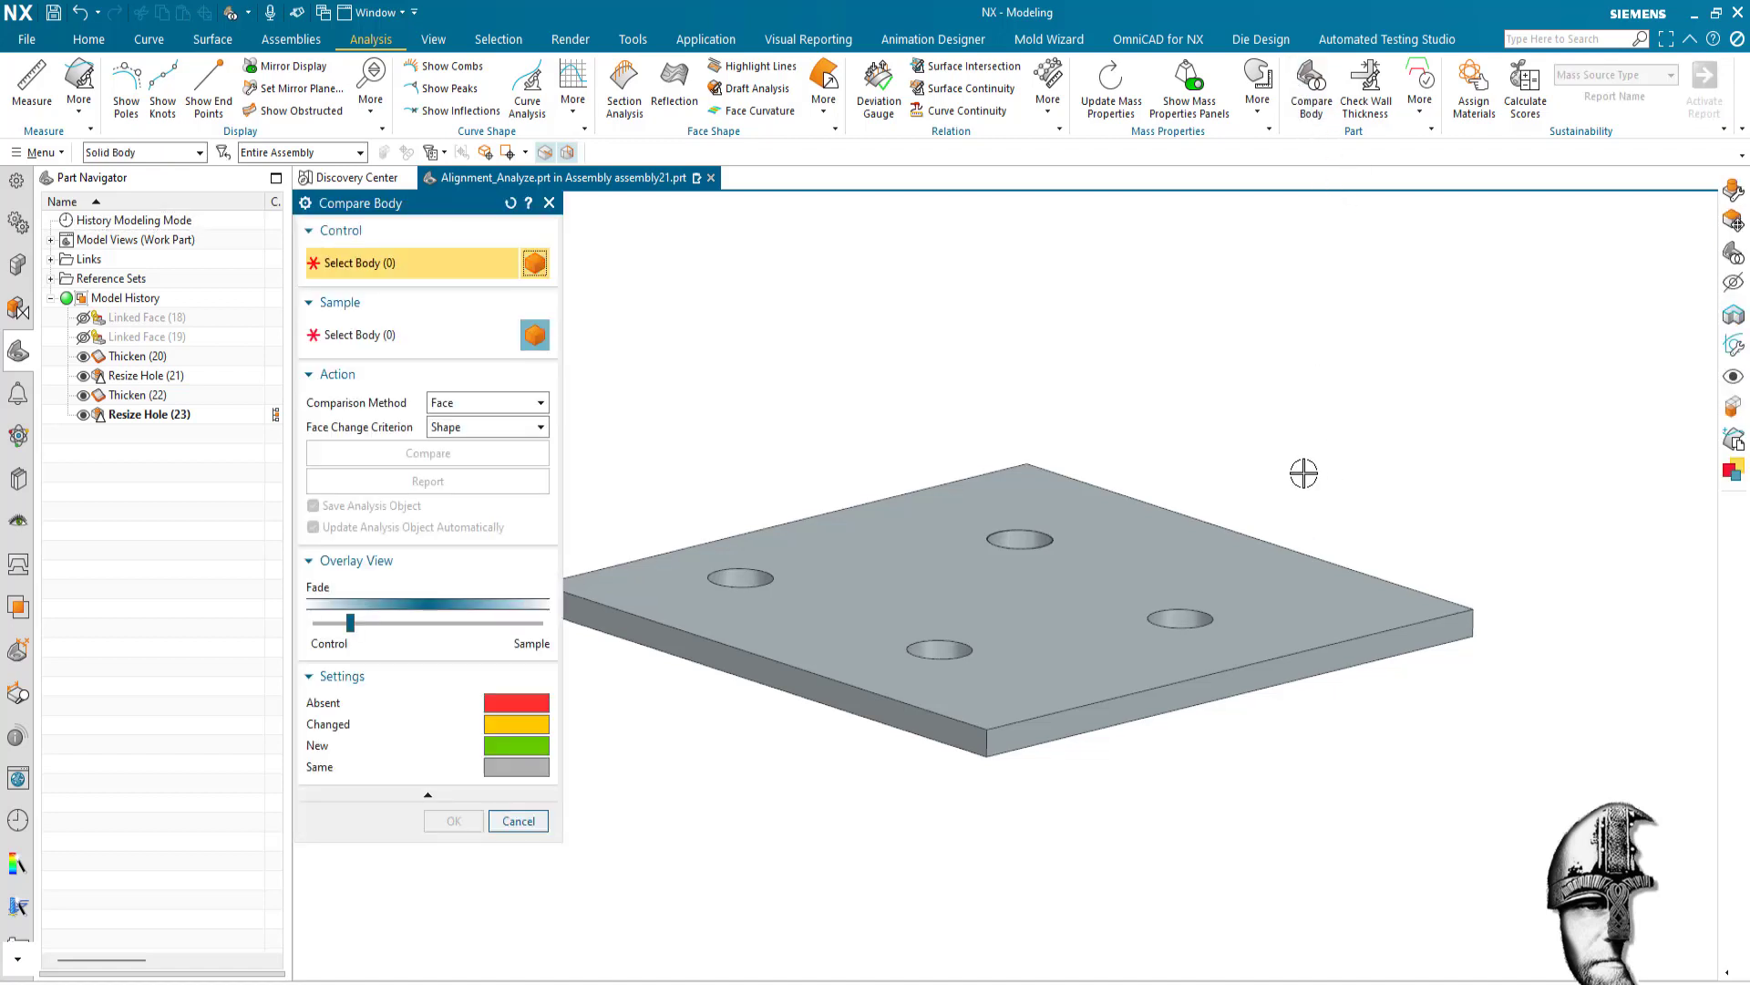
# - Compare the plate as control body against the plate as sample body and display the report
pyautogui.click(1200, 543)
pyautogui.click(387, 335)
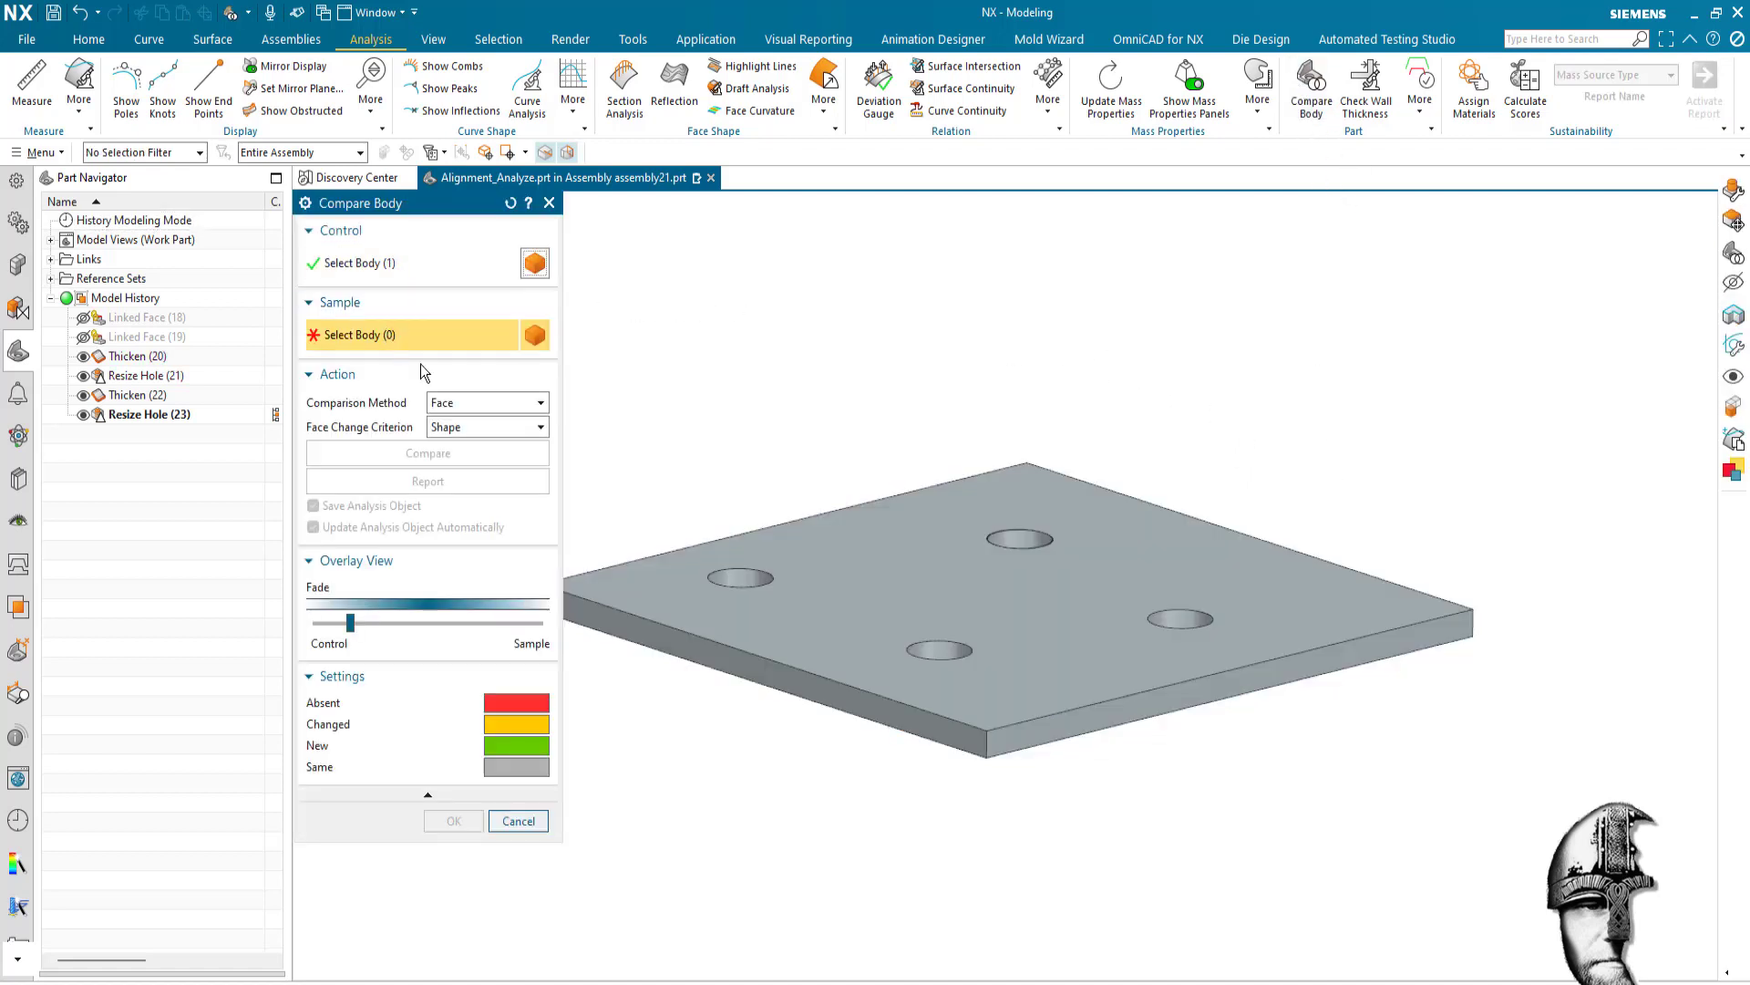
pyautogui.click(913, 537)
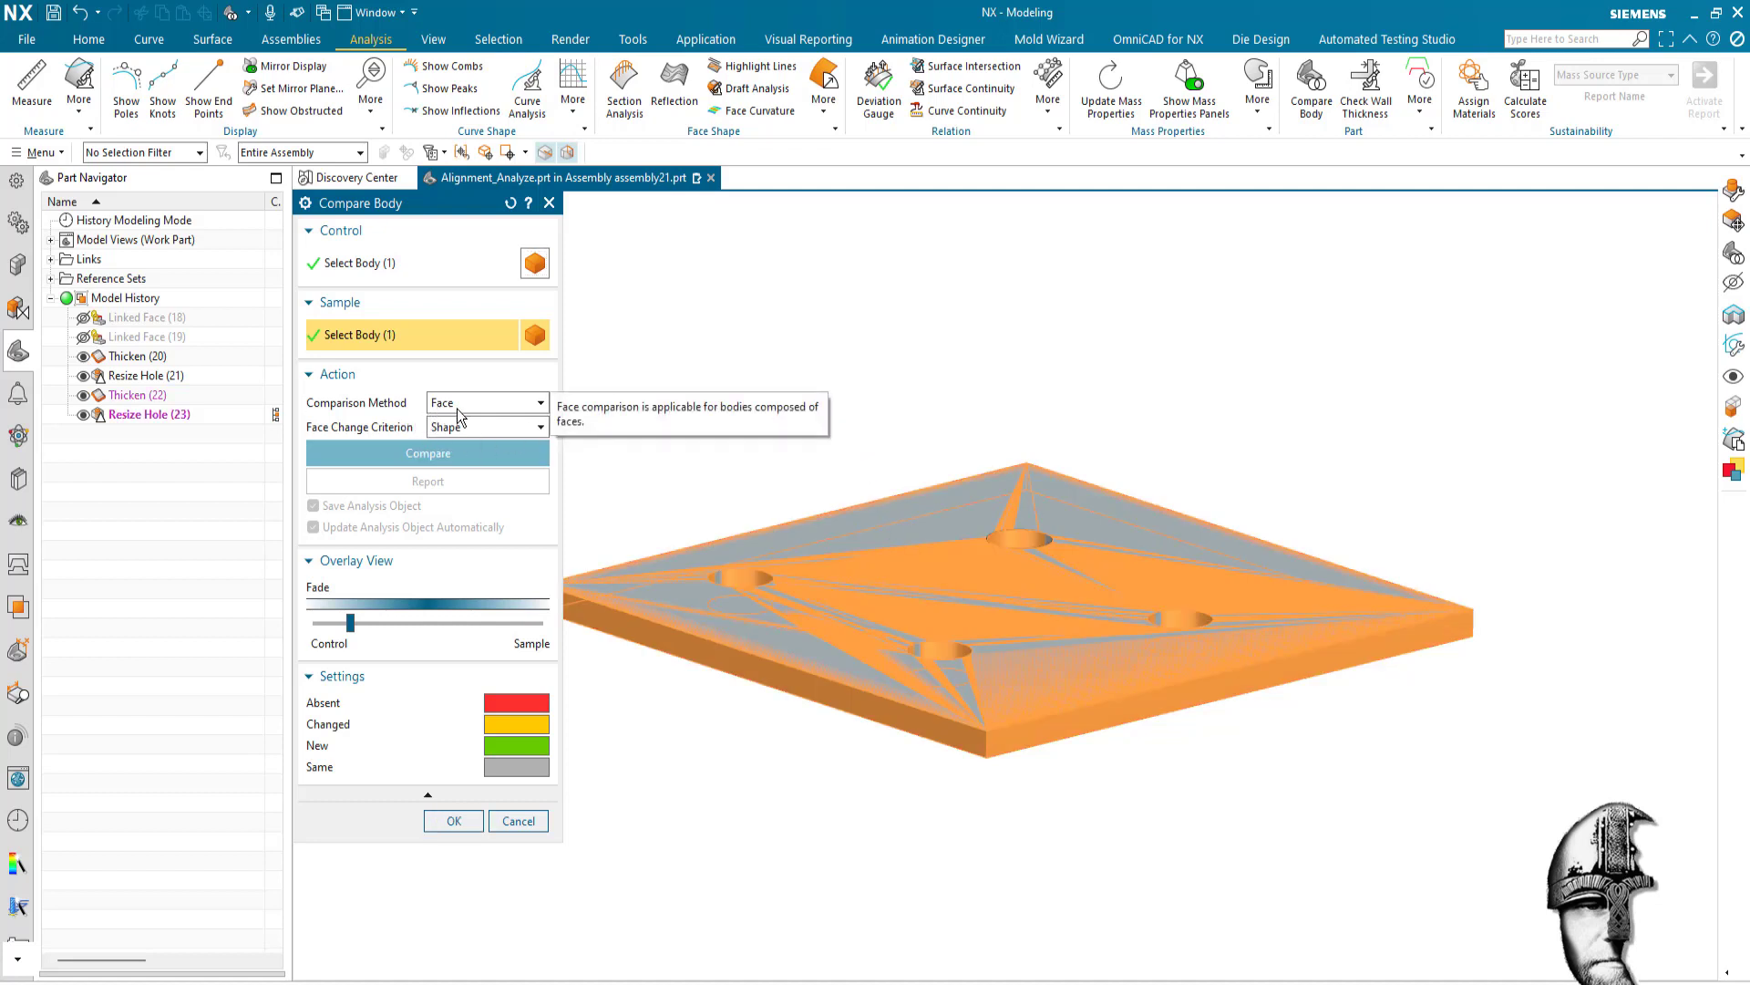
pyautogui.click(437, 453)
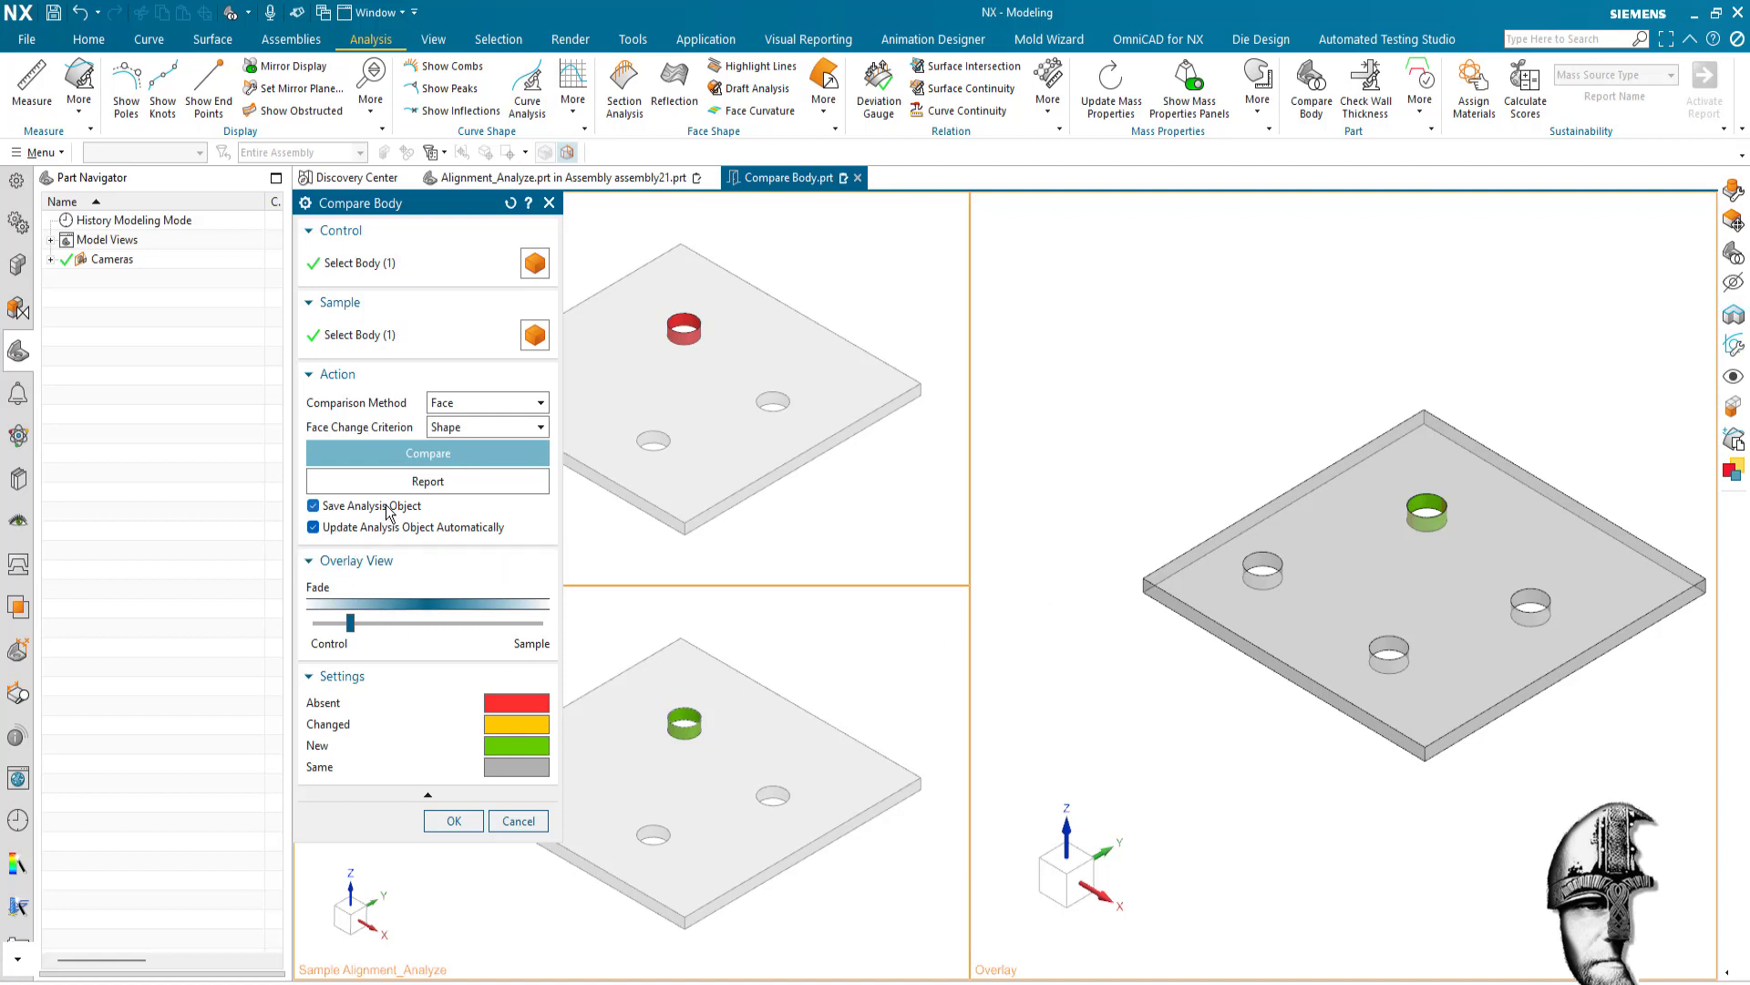
pyautogui.click(453, 823)
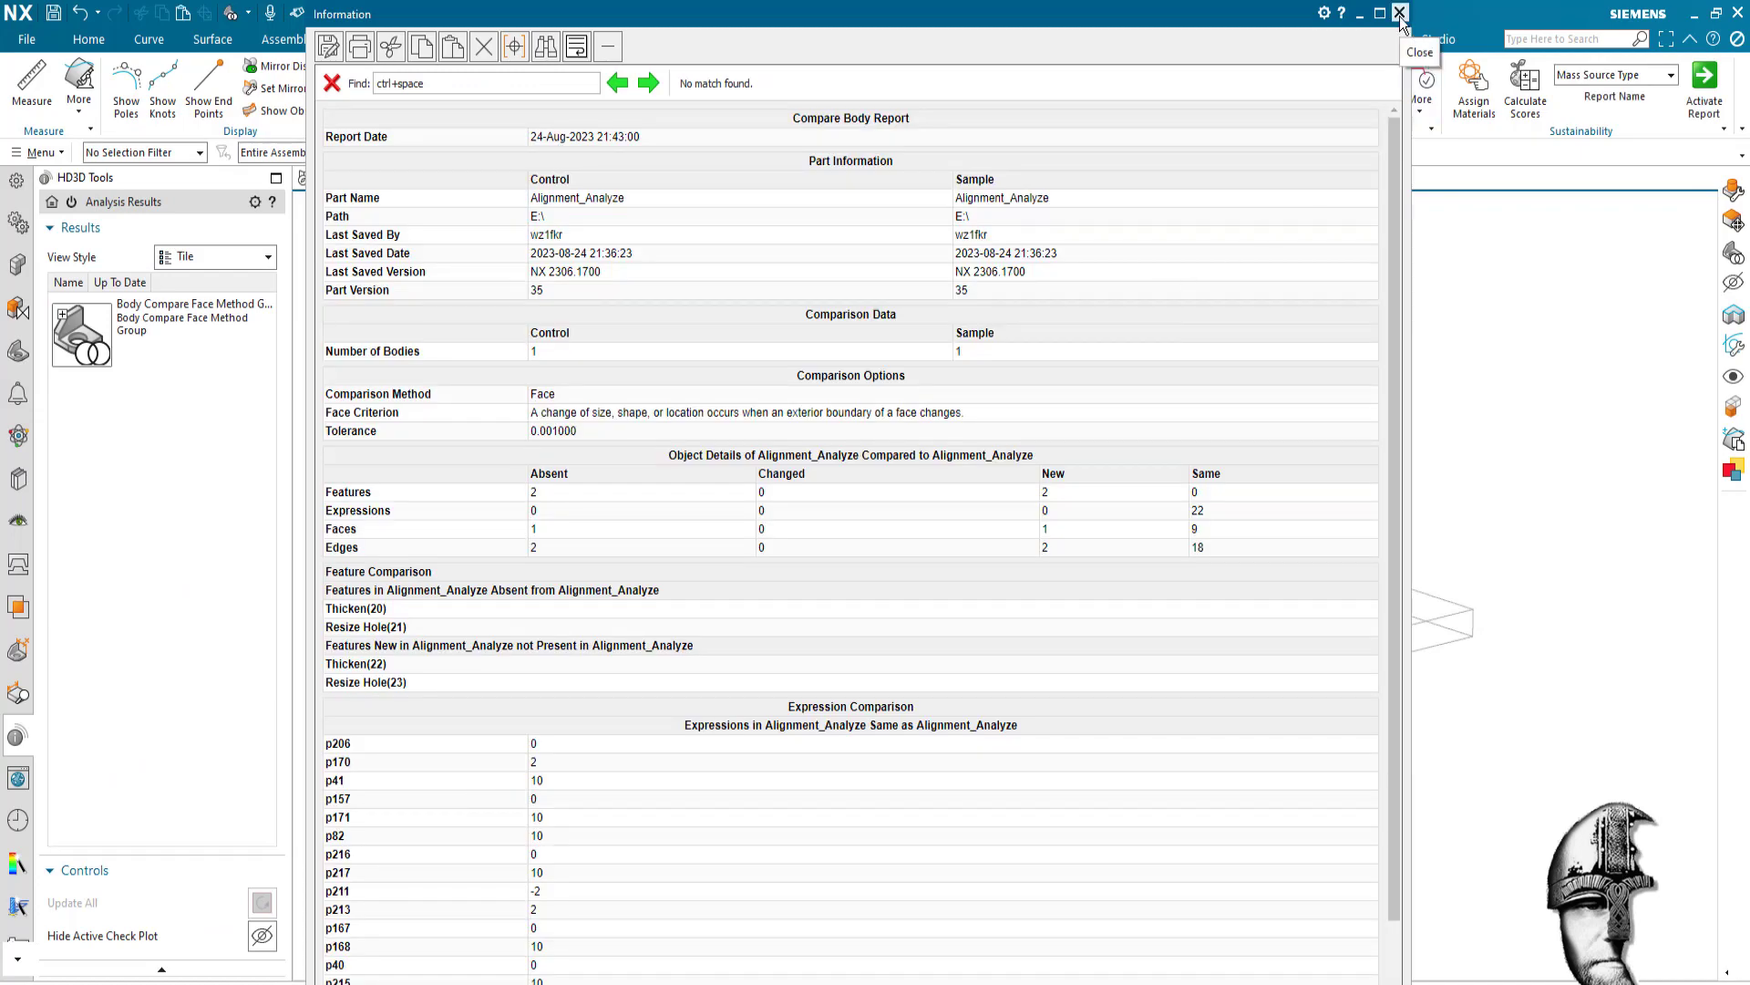
# - Close the Compare Body Report window
pyautogui.click(1400, 13)
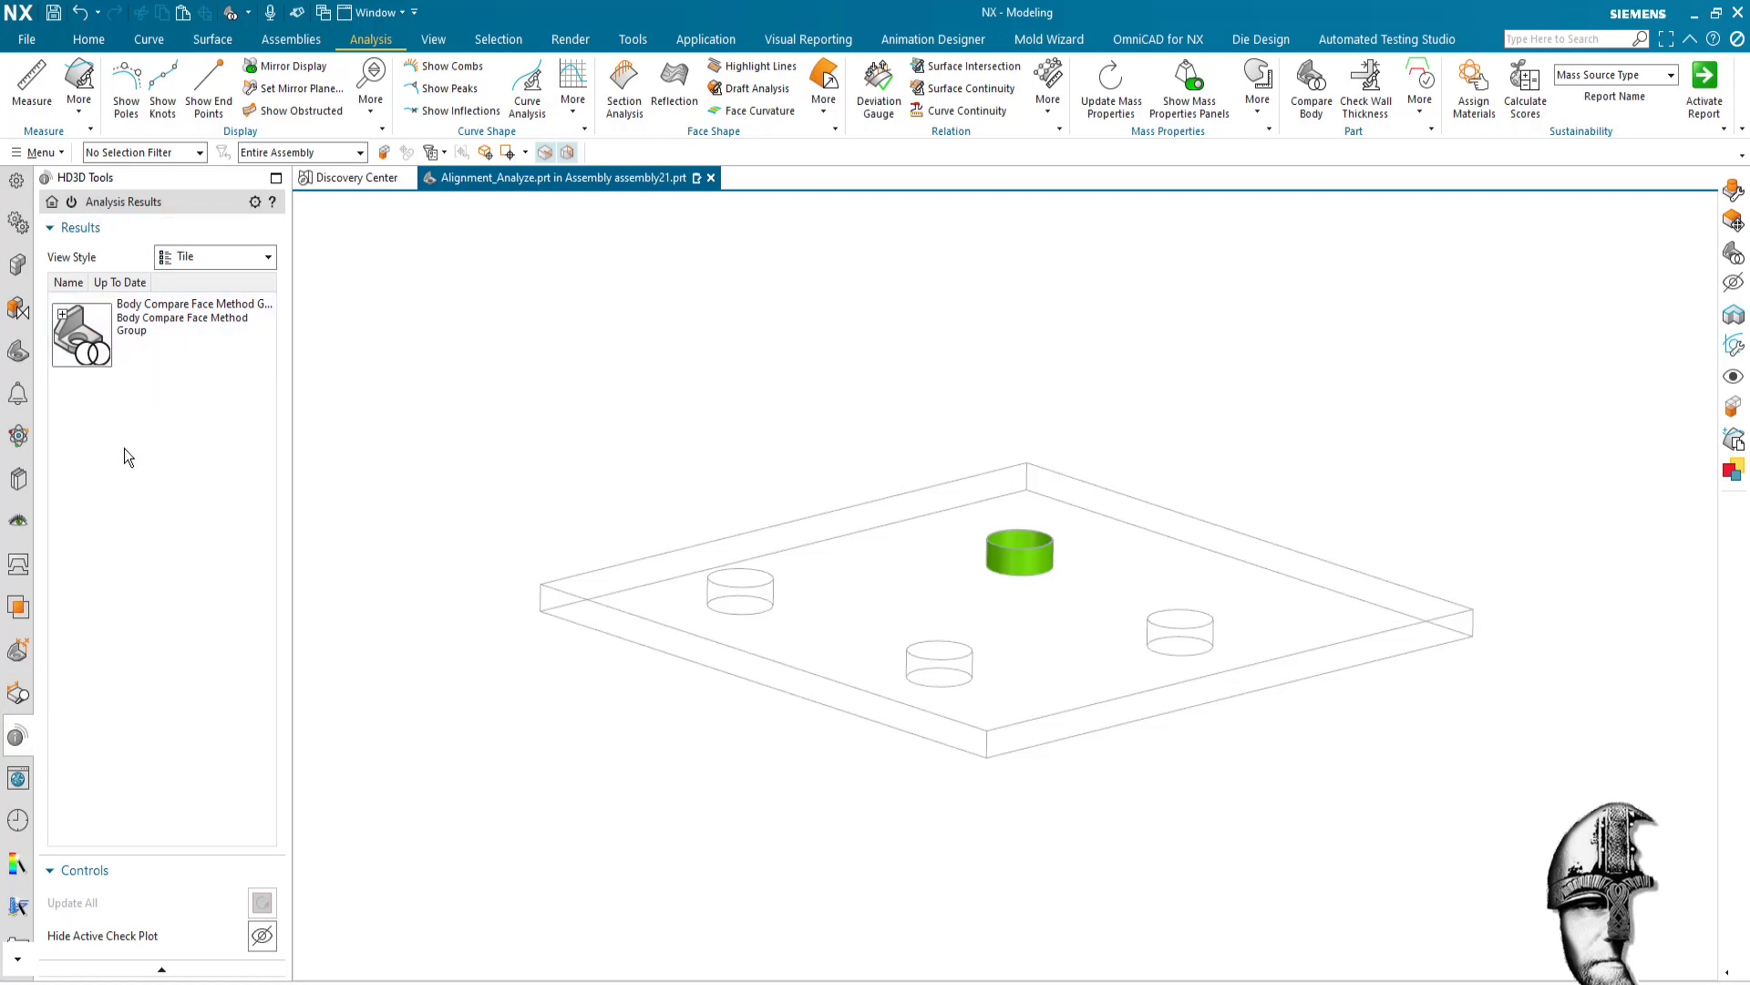
# - Select the failed Multiple Bodies result under Body Compare, orbit the plate, and show the assembly tree
pyautogui.click(62, 316)
pyautogui.click(158, 409)
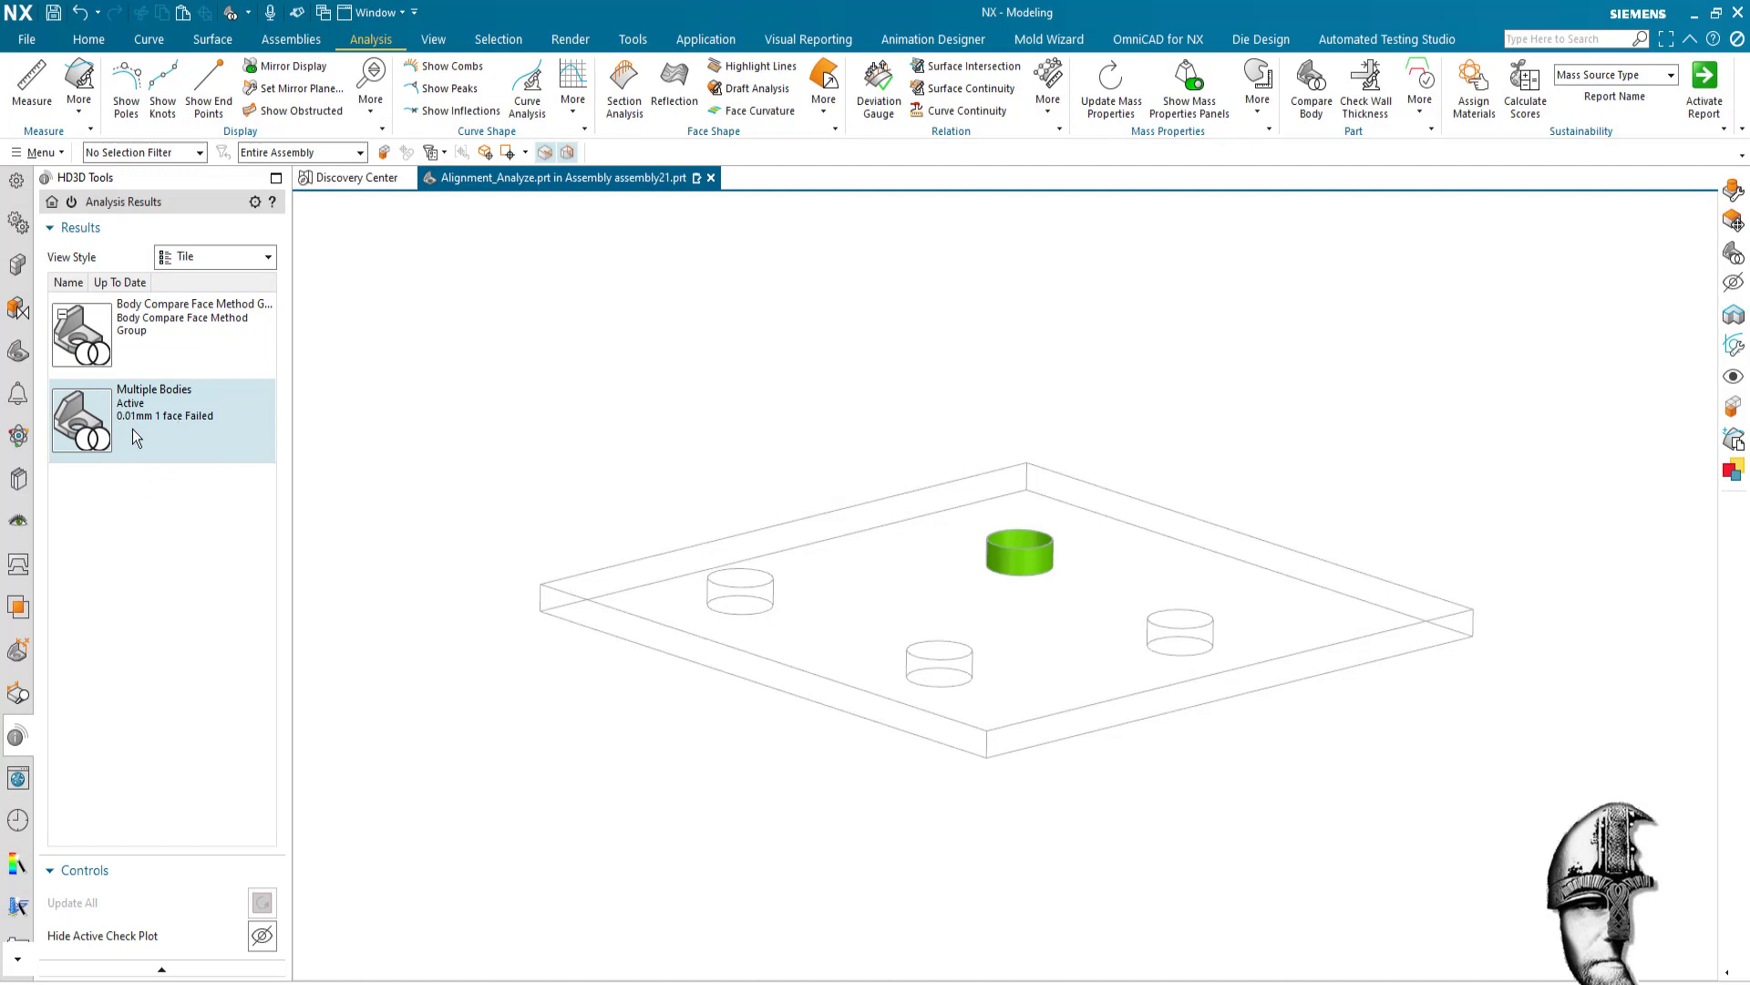
pyautogui.press('Home')
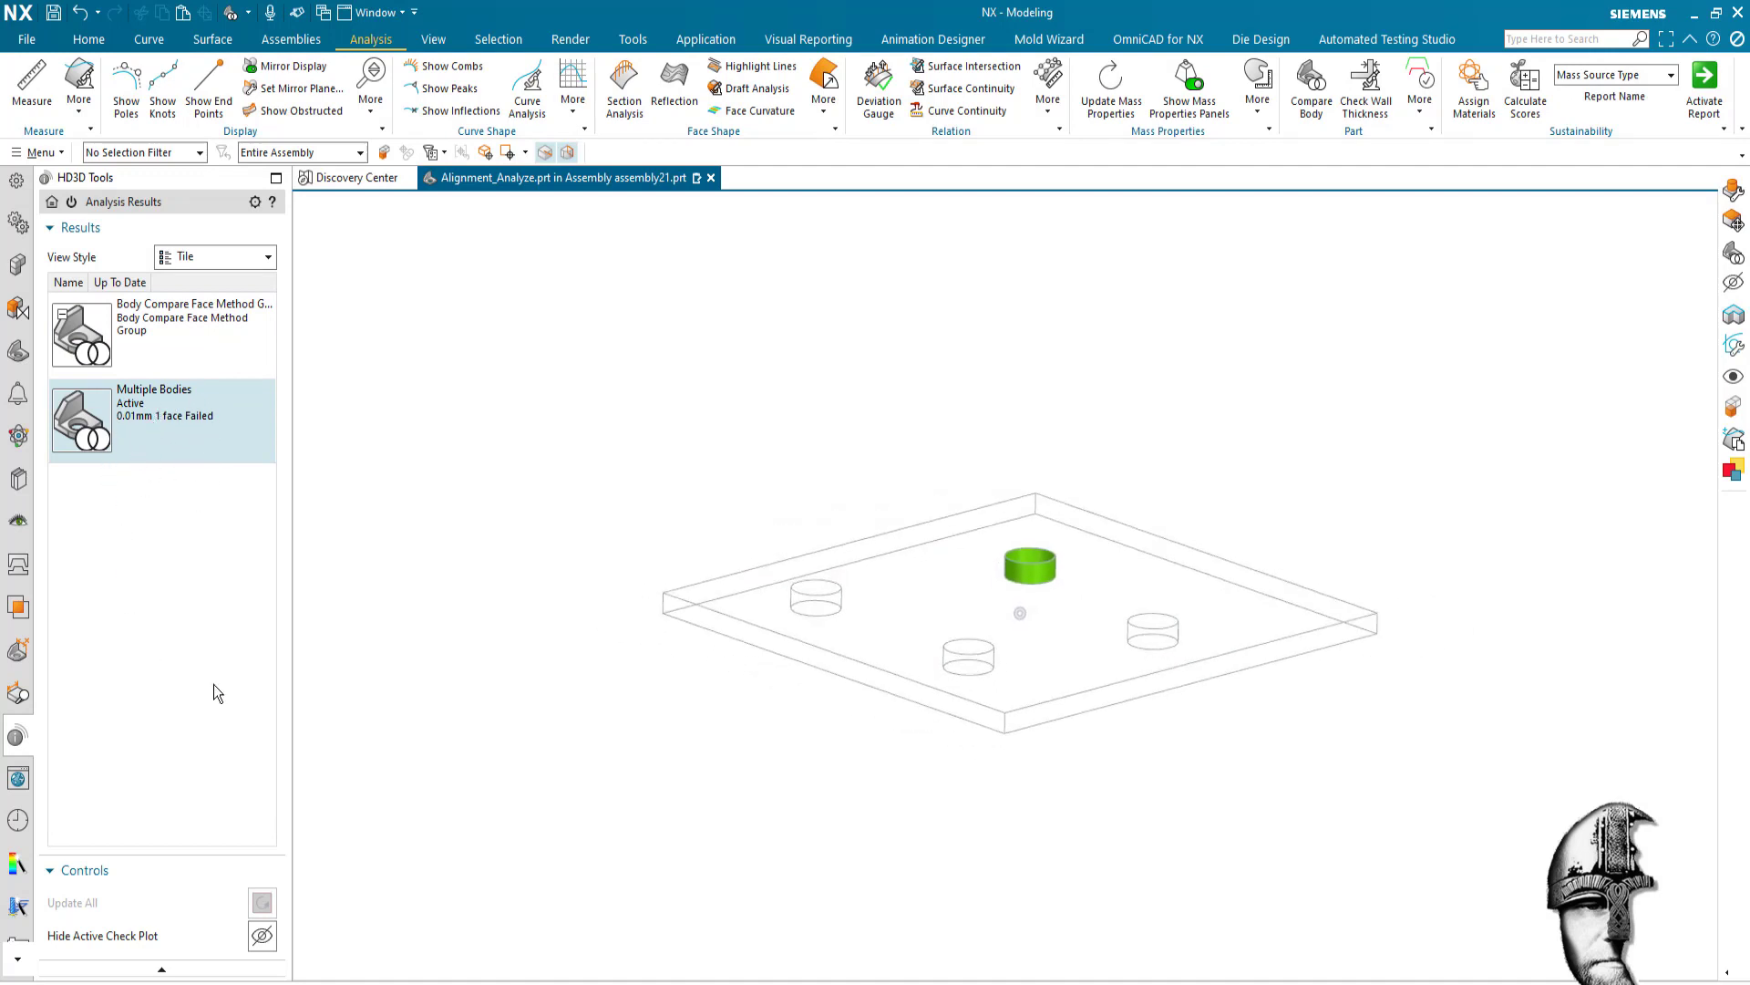
pyautogui.moveTo(217, 692); pyautogui.dragTo(557, 790, button='middle')
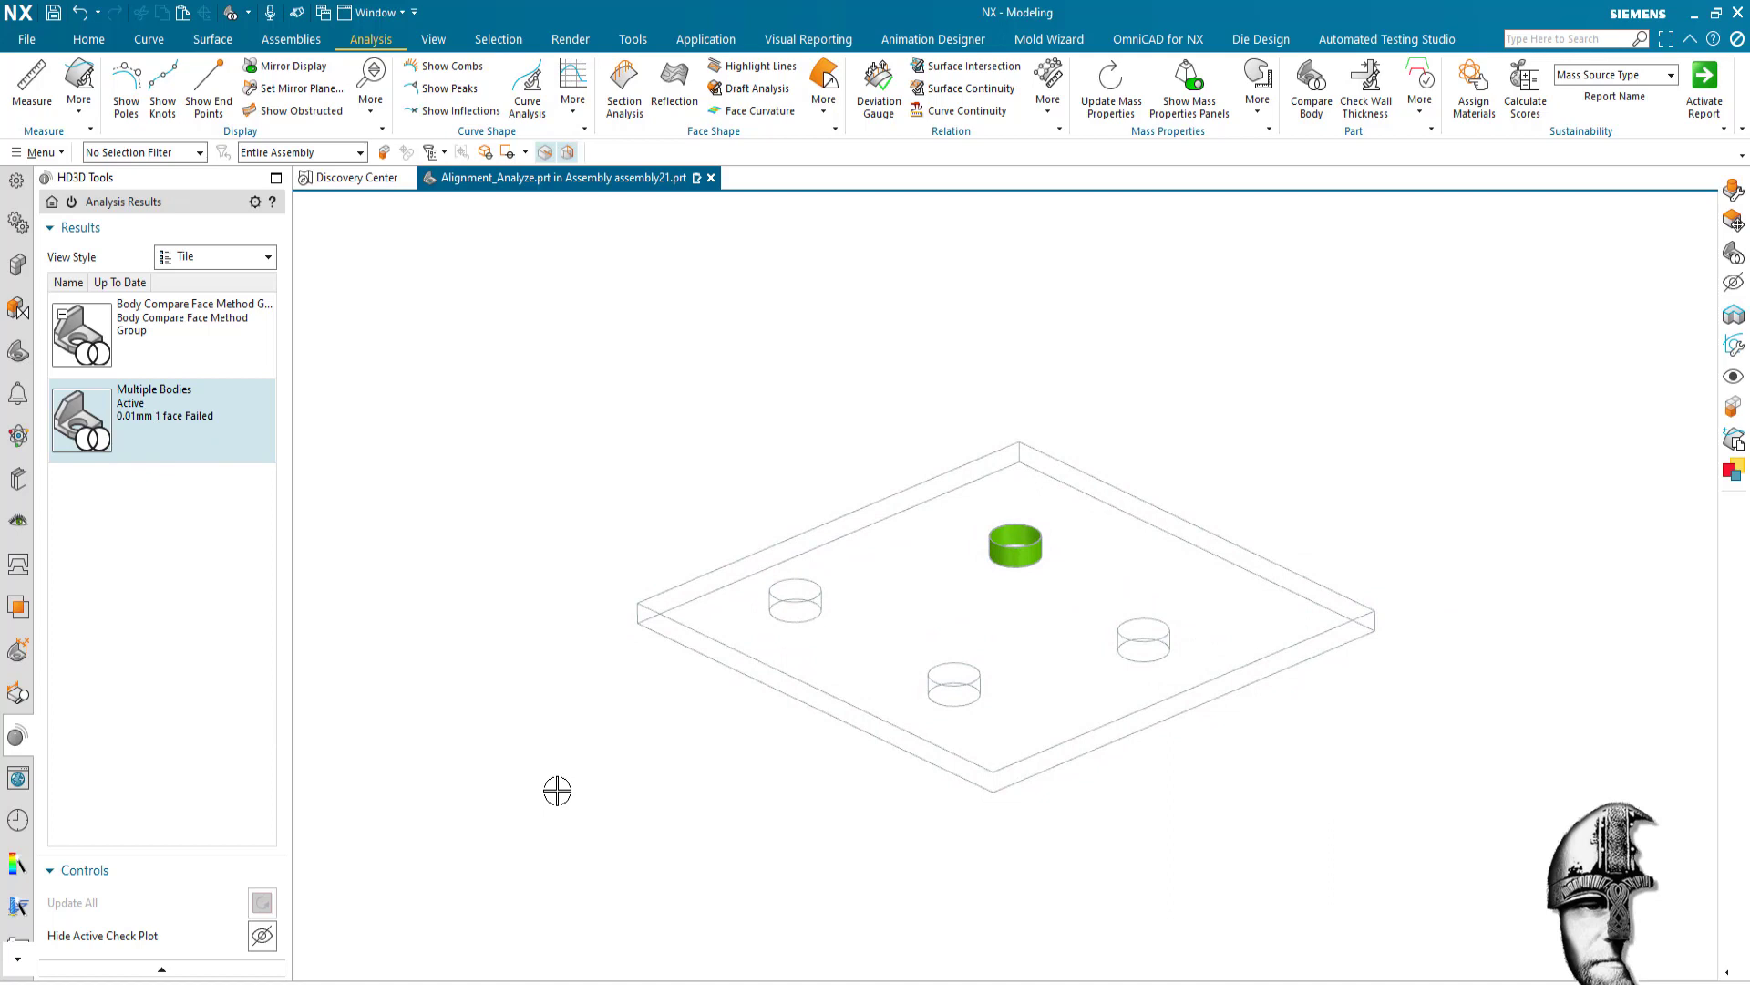
pyautogui.moveTo(715, 582); pyautogui.dragTo(543, 523, button='middle')
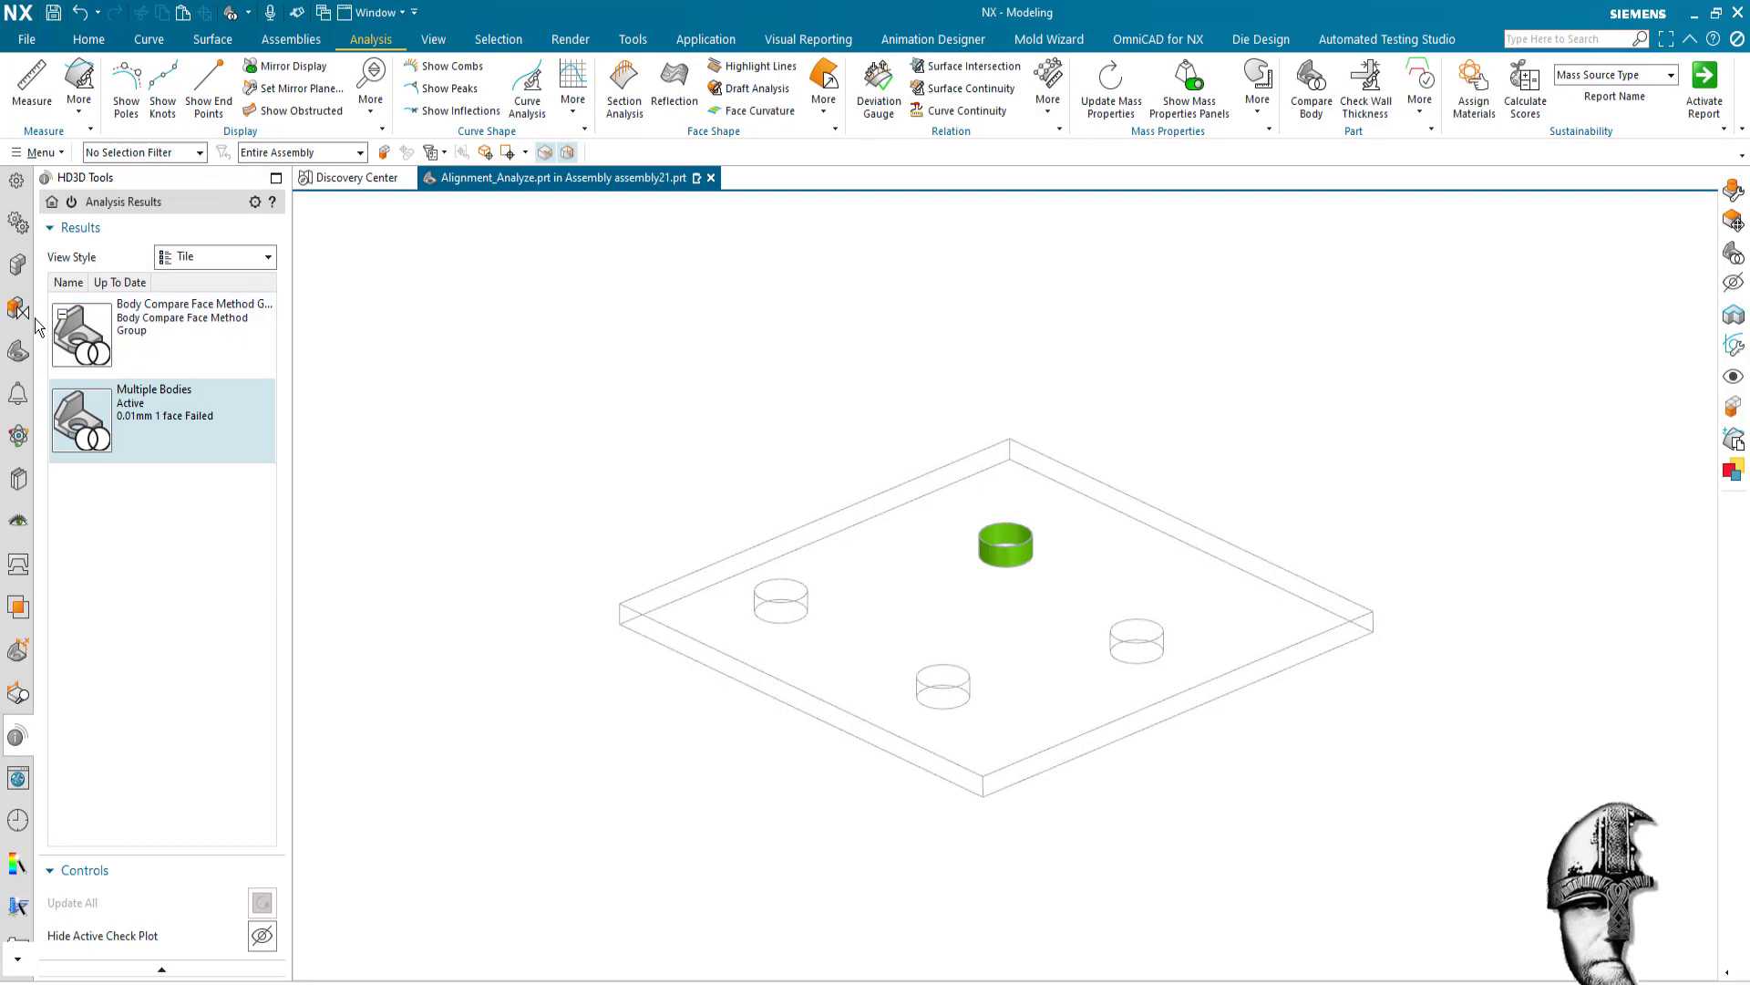
pyautogui.click(16, 265)
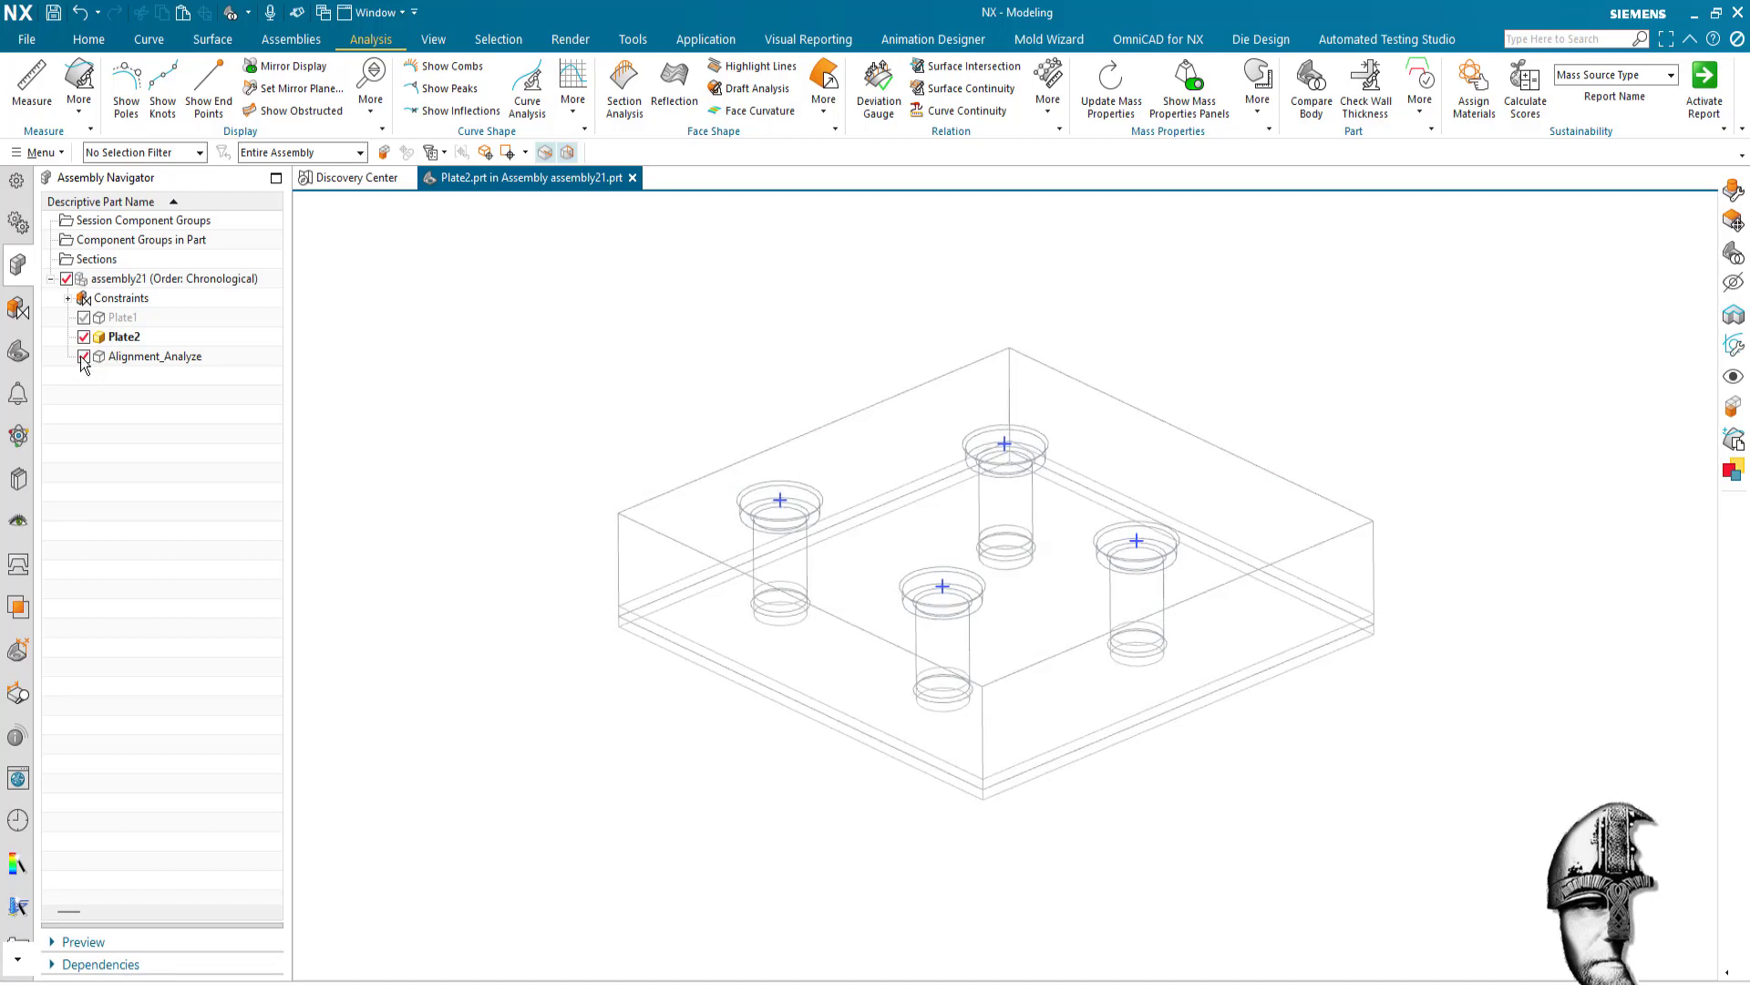
# - Make Alignment_Analyze the work part and orbit down onto the holes, then restore the isometric view
pyautogui.scroll(-1, 1047, 438)
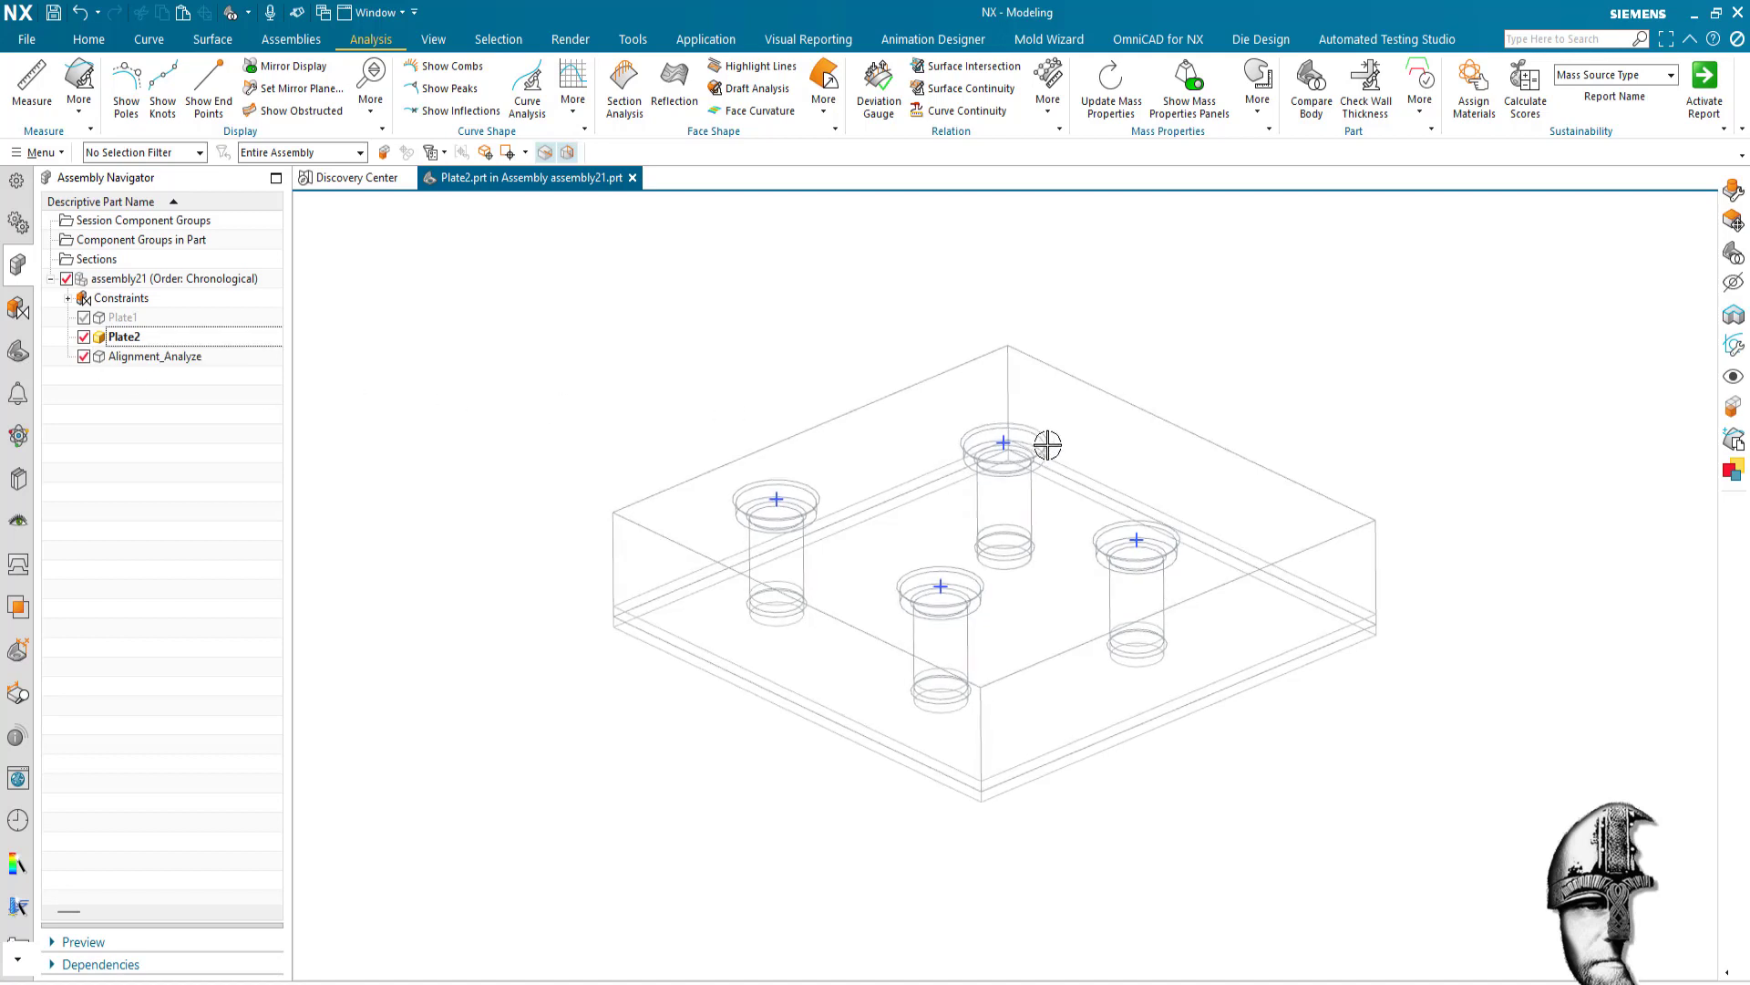
pyautogui.doubleClick(175, 356)
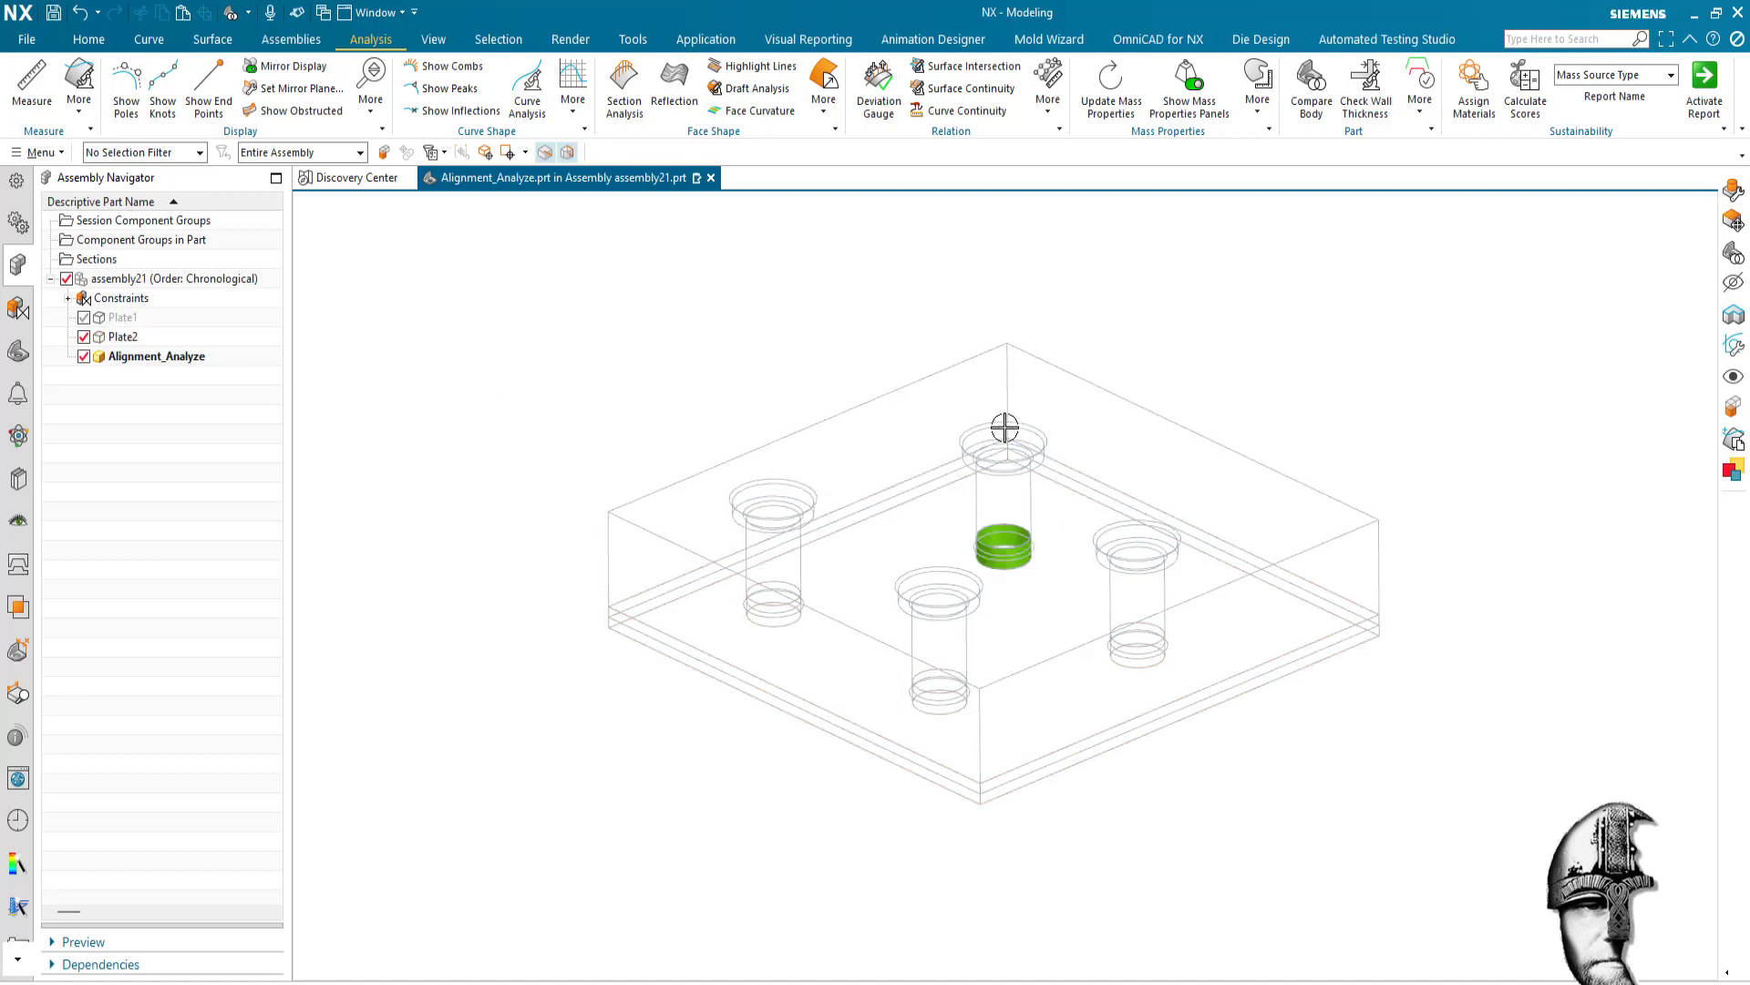
pyautogui.scroll(-3, 958, 472)
pyautogui.scroll(2, 881, 554)
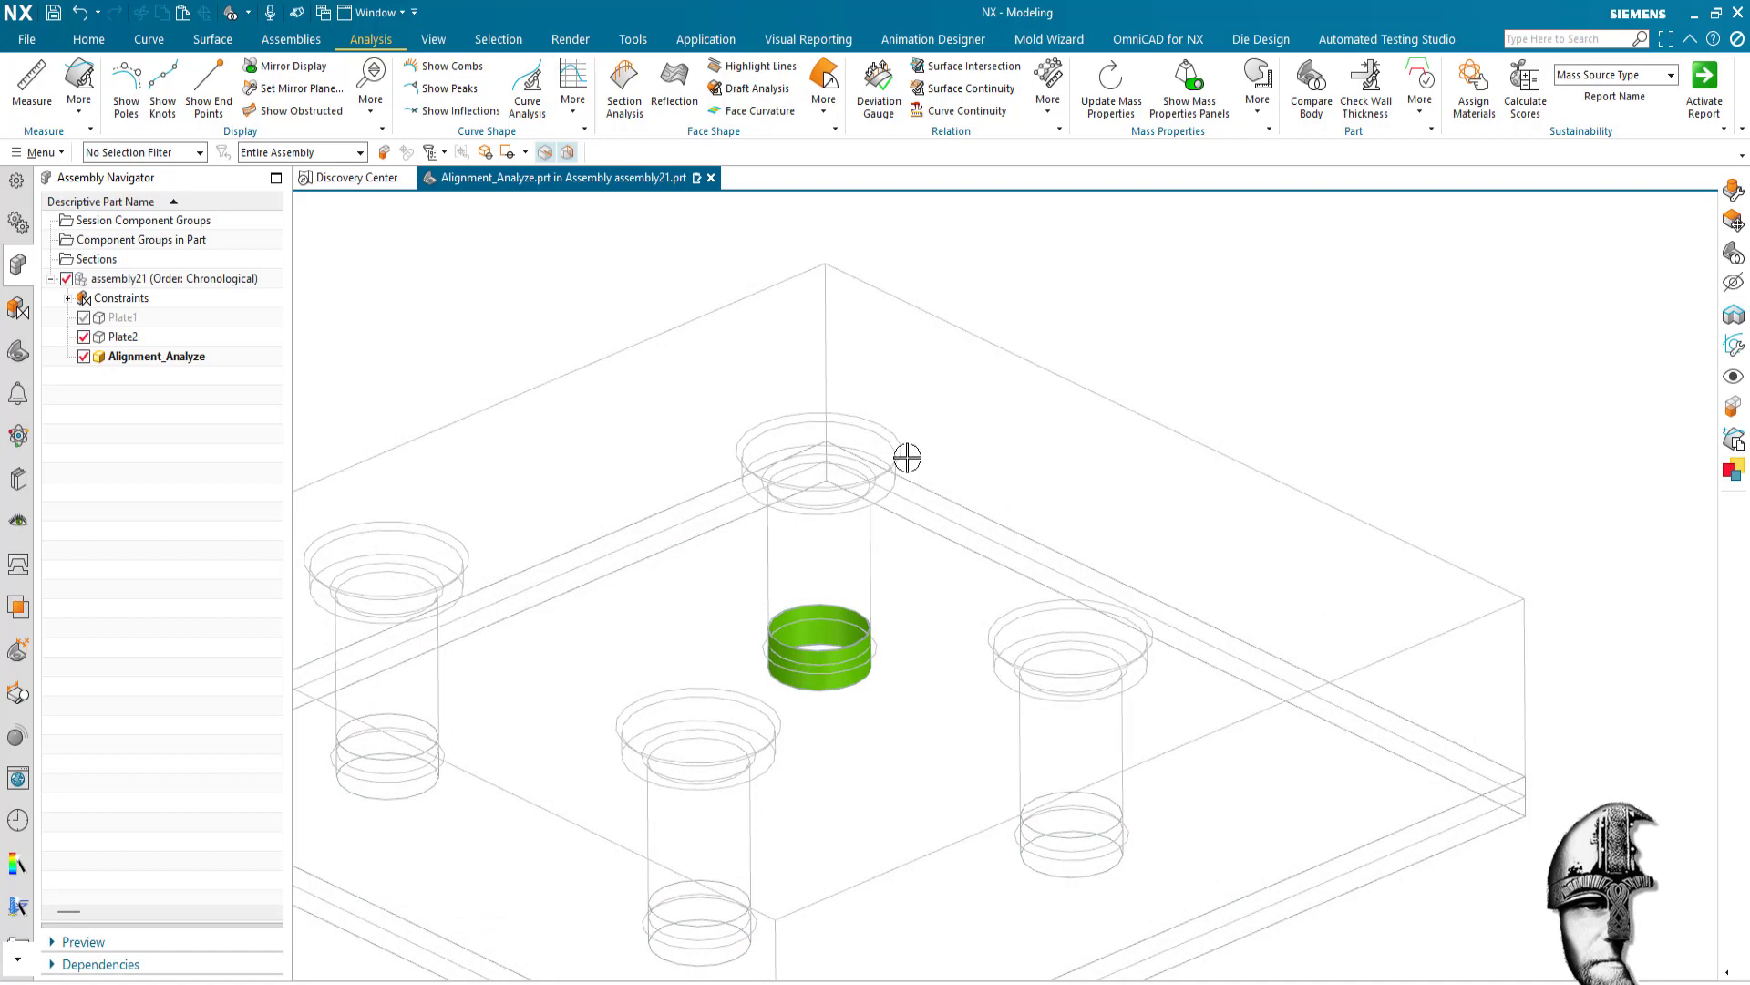
pyautogui.moveTo(906, 457); pyautogui.dragTo(510, 415, button='middle')
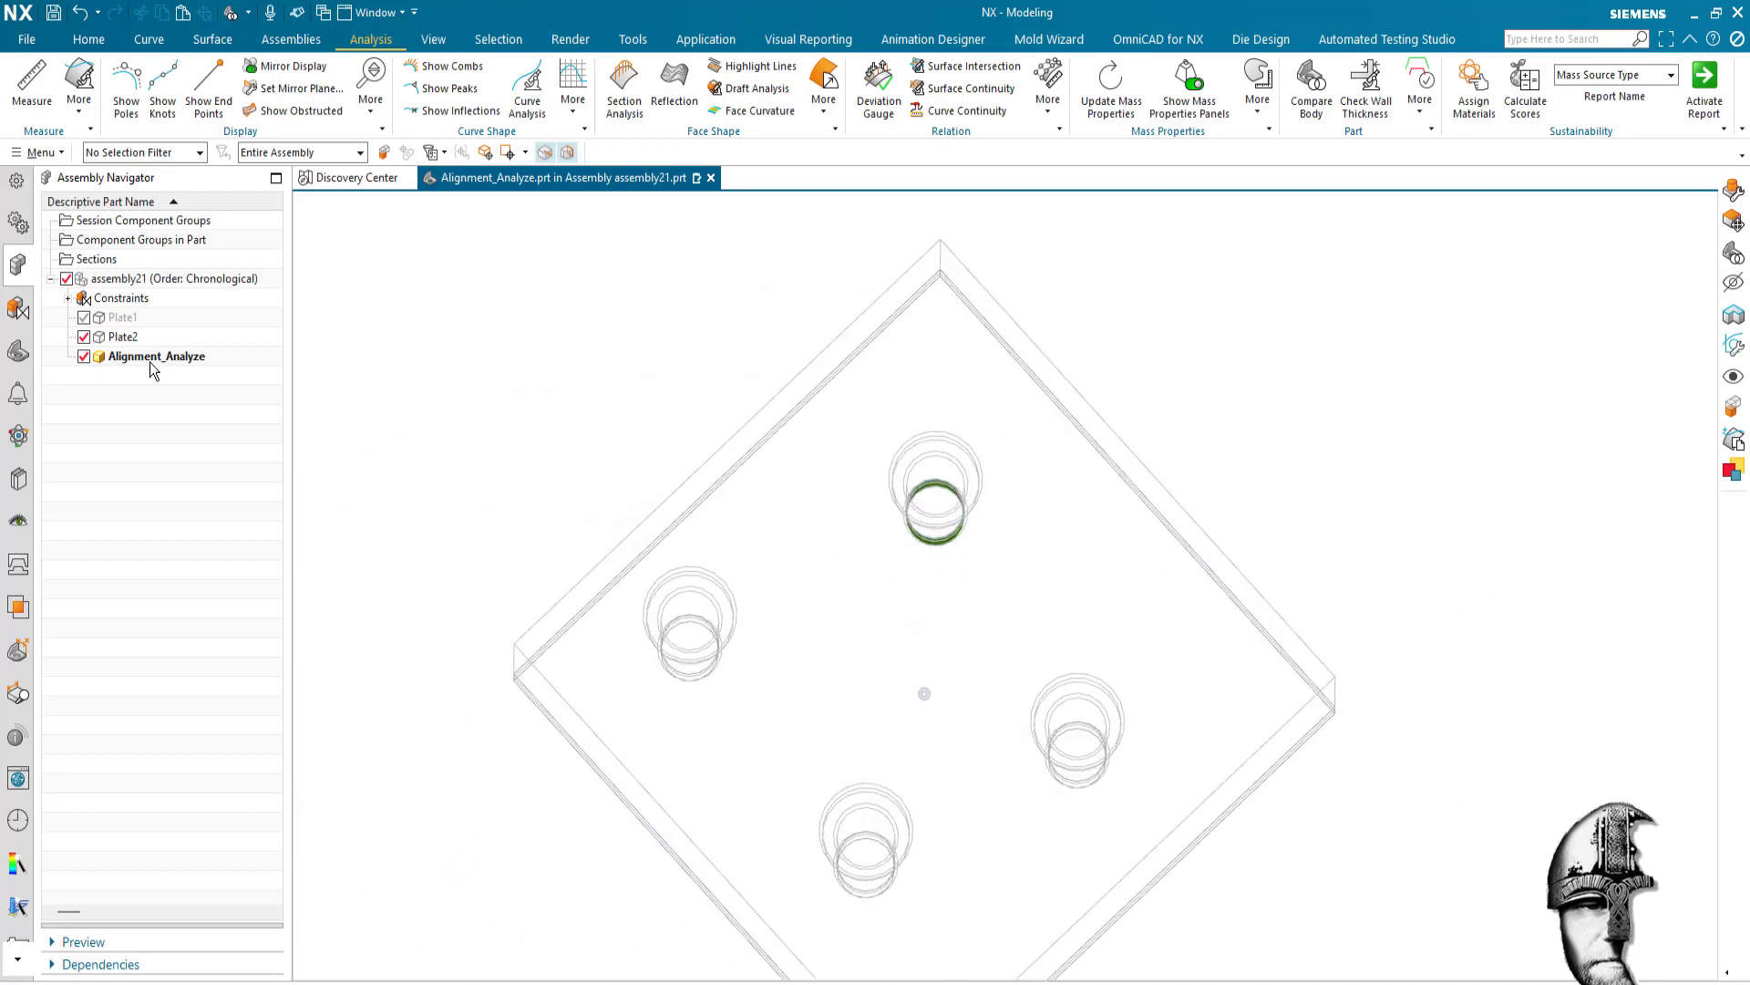
pyautogui.press('End')
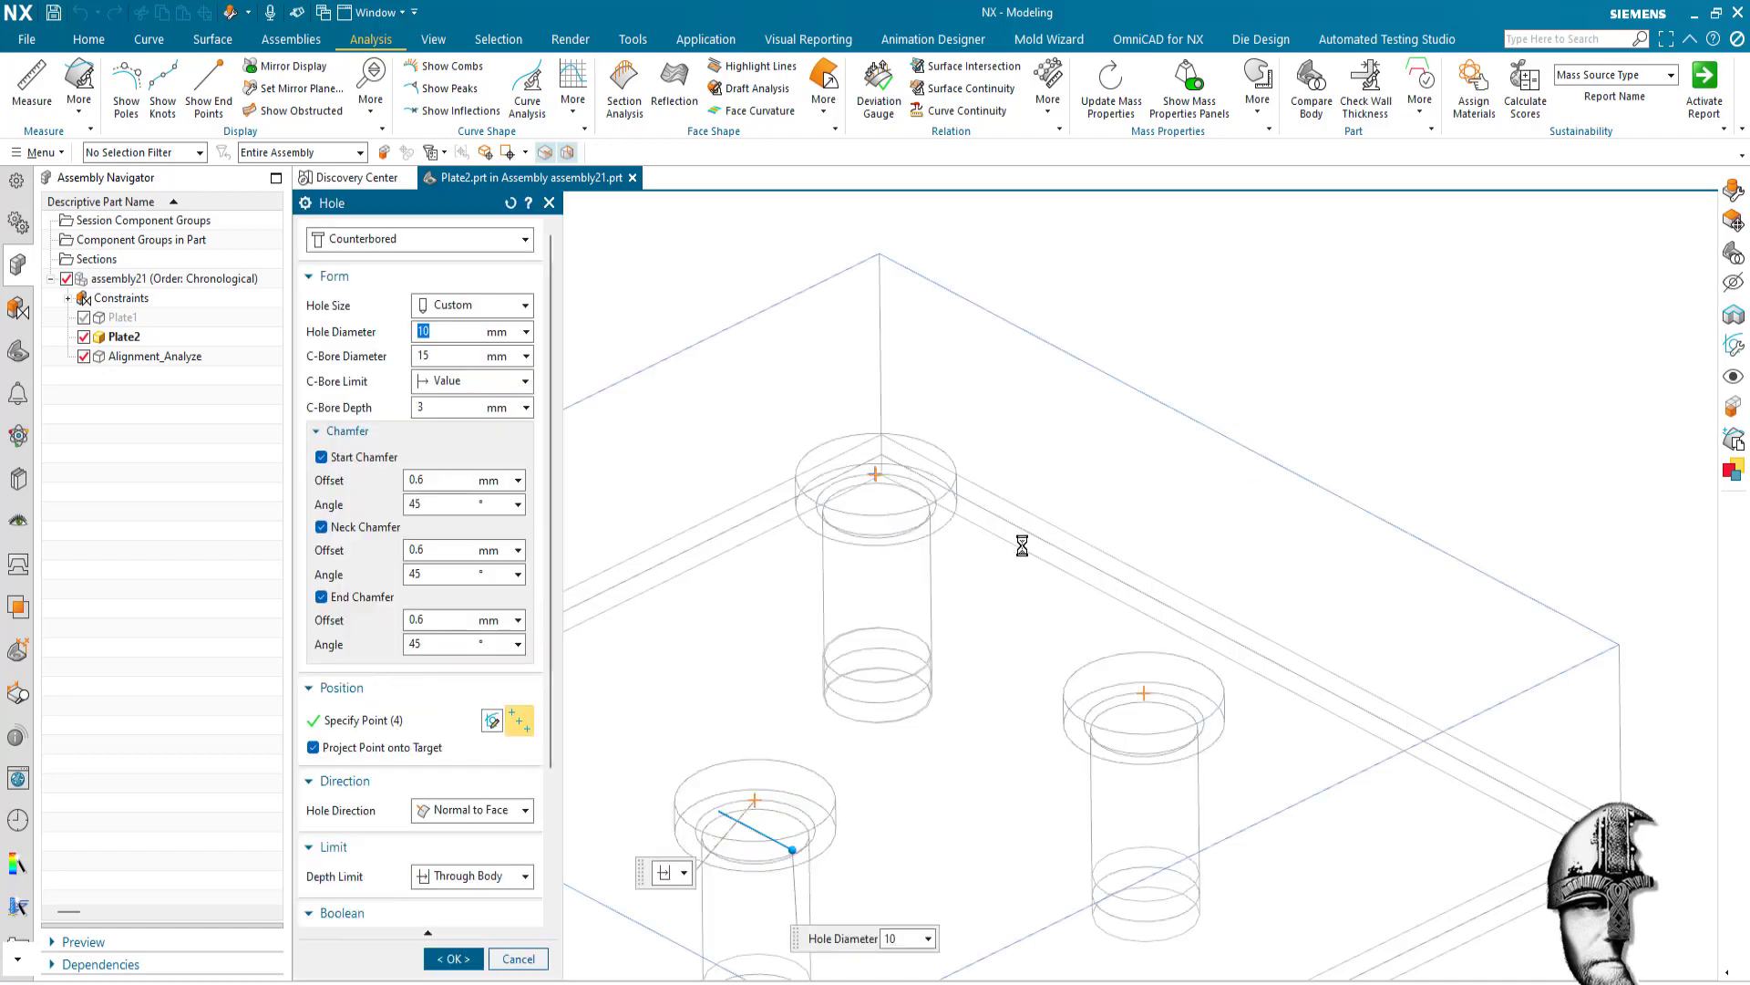
# - Move the Hole feature's location from the wrong point to Point6 of SKETCH_000
pyautogui.scroll(5, 1139, 656)
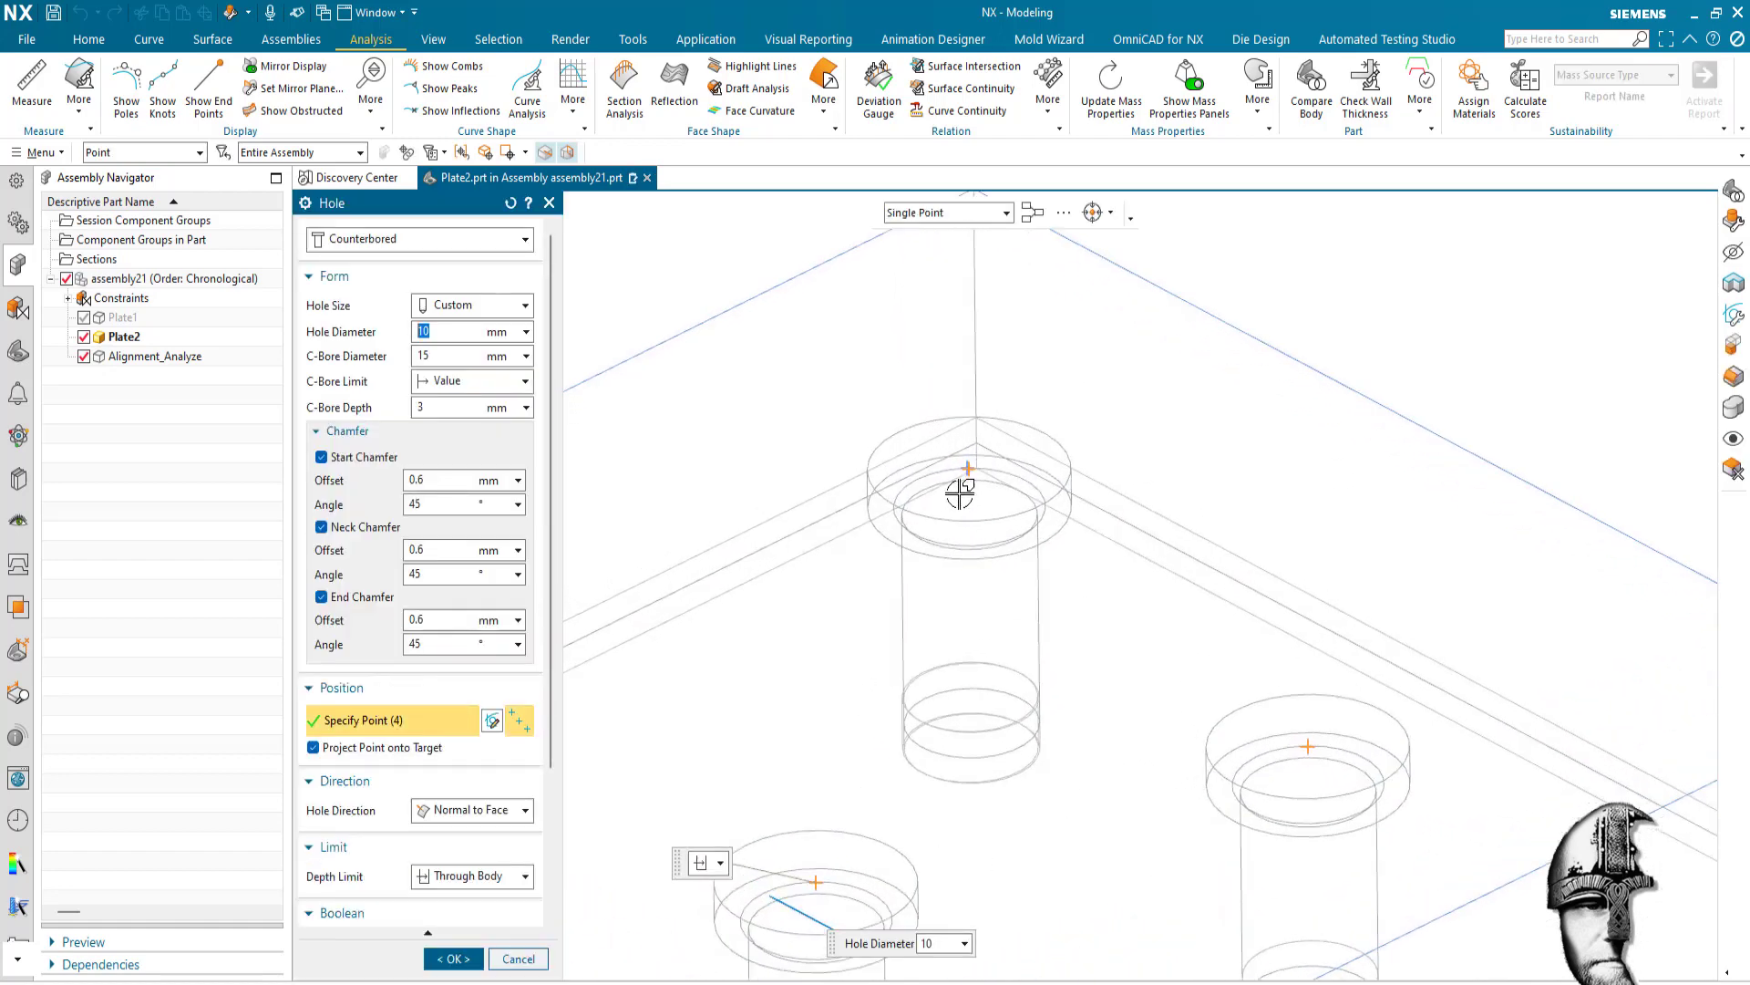
pyautogui.scroll(8, 960, 494)
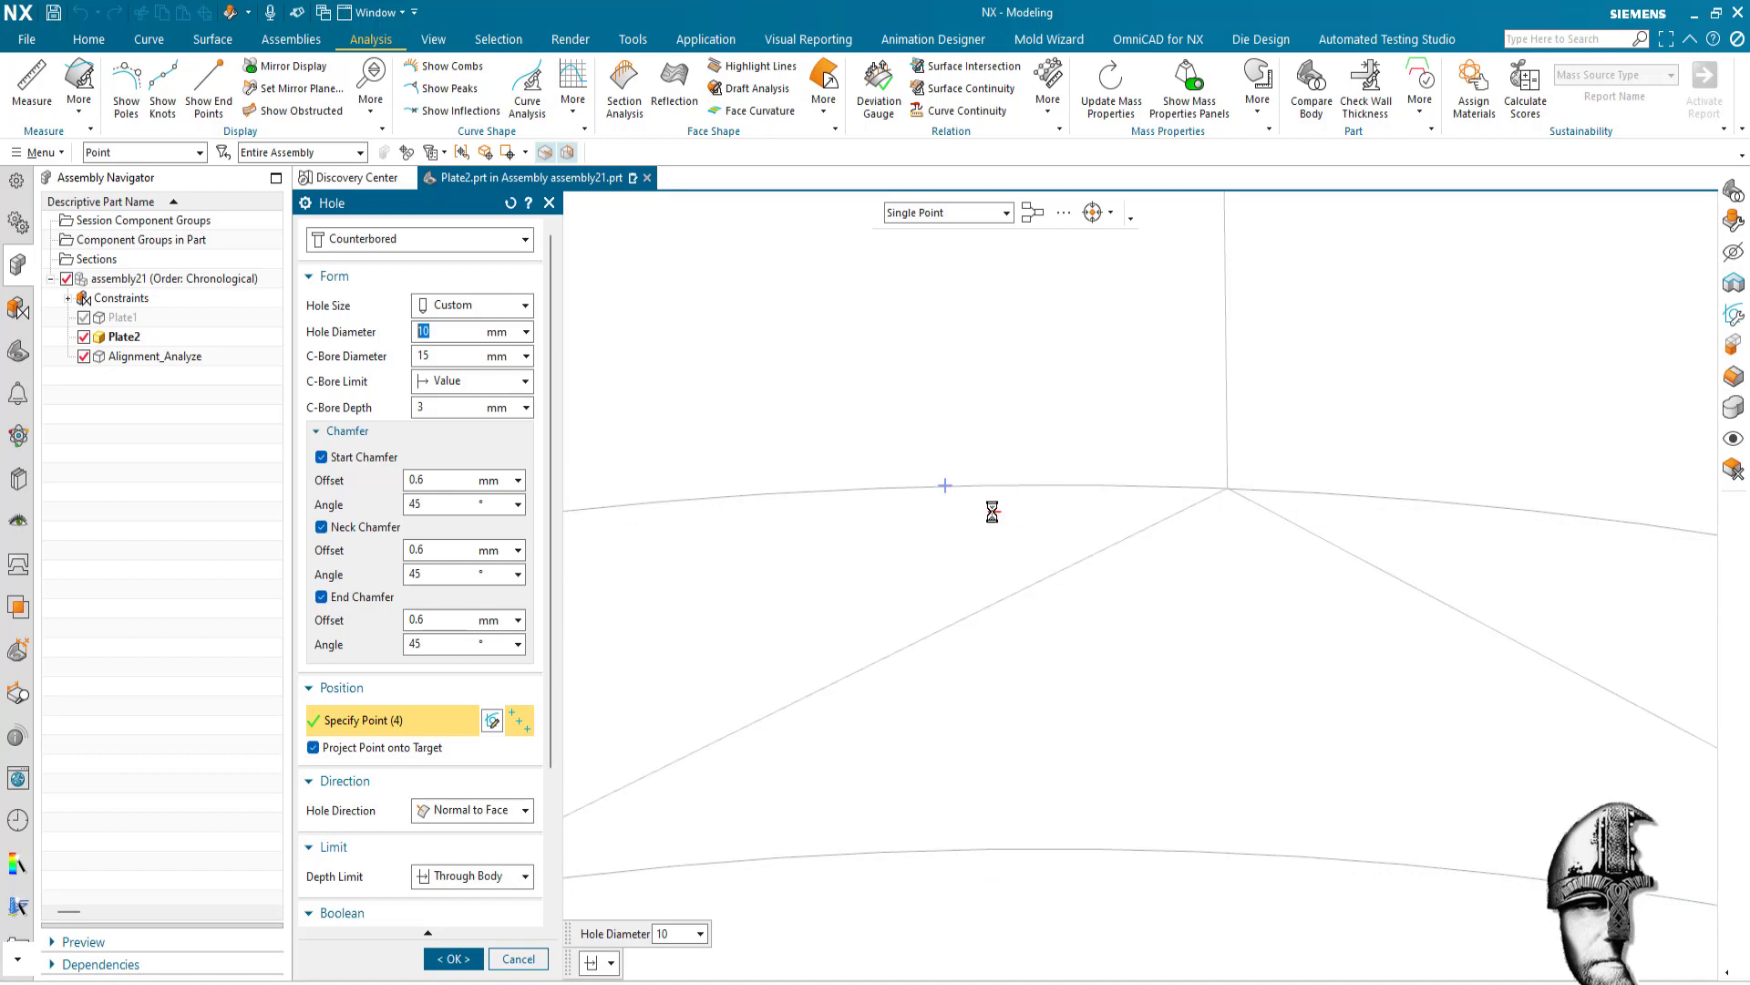
pyautogui.keyDown('shift'); pyautogui.click(947, 485); pyautogui.keyUp('shift')
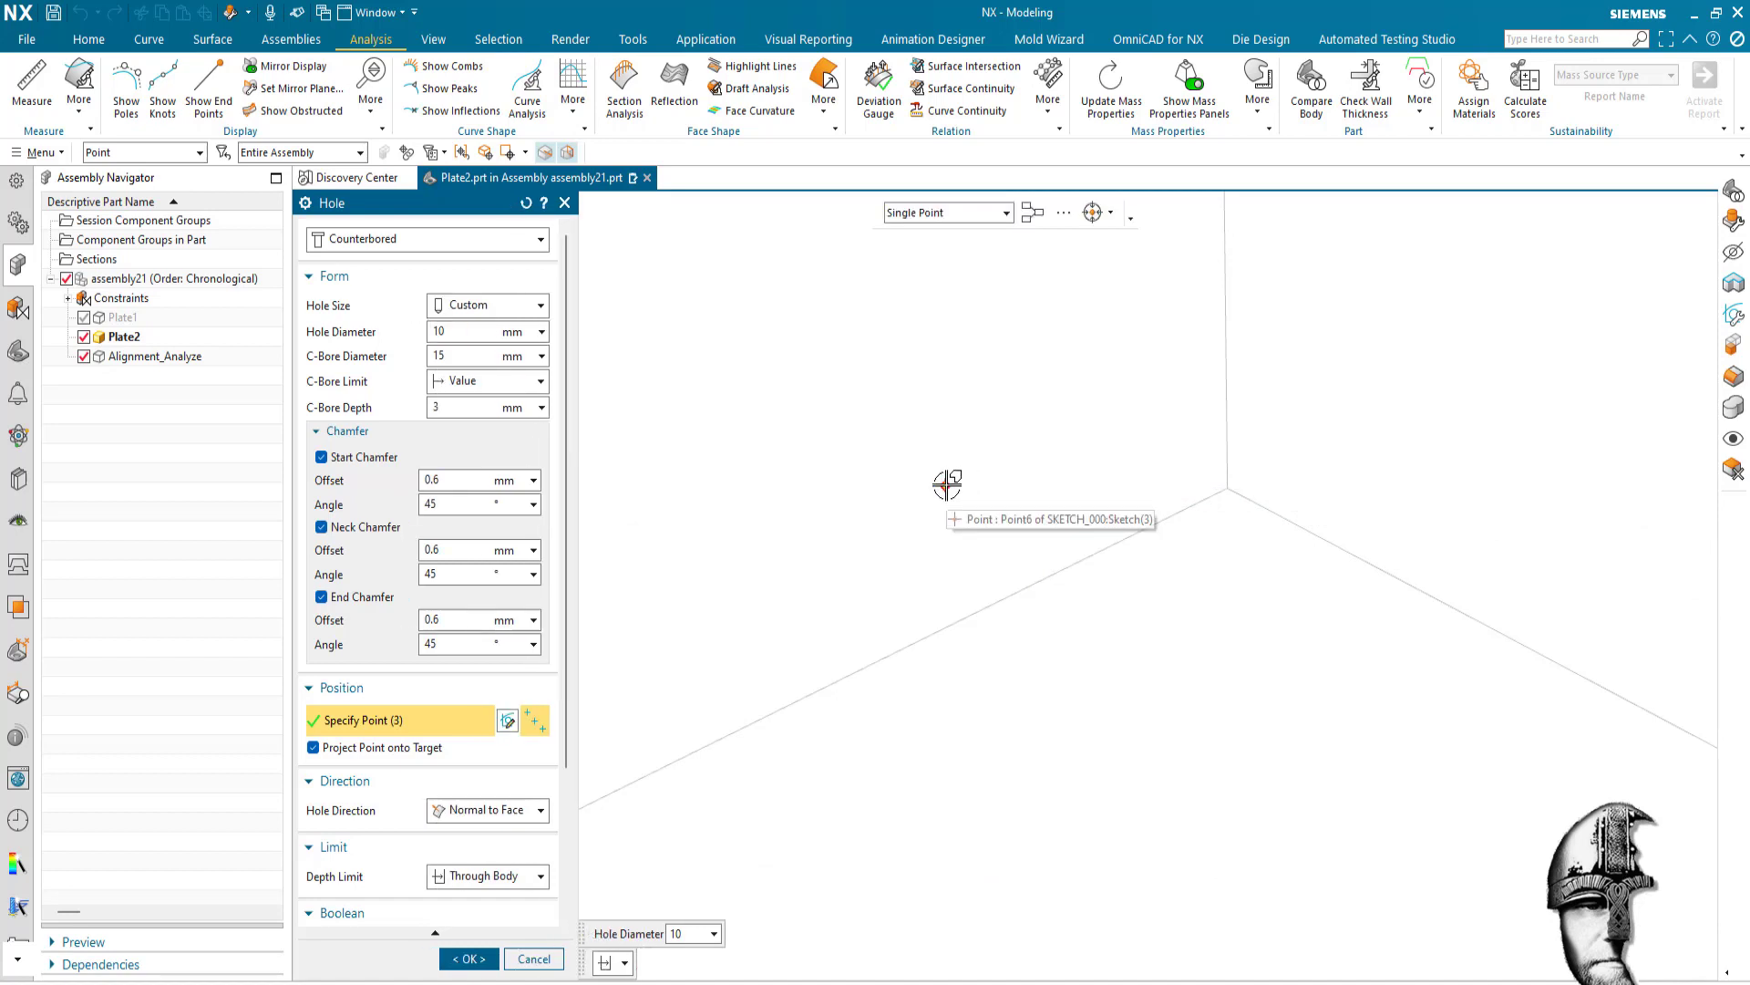
pyautogui.click(947, 485)
pyautogui.click(514, 316)
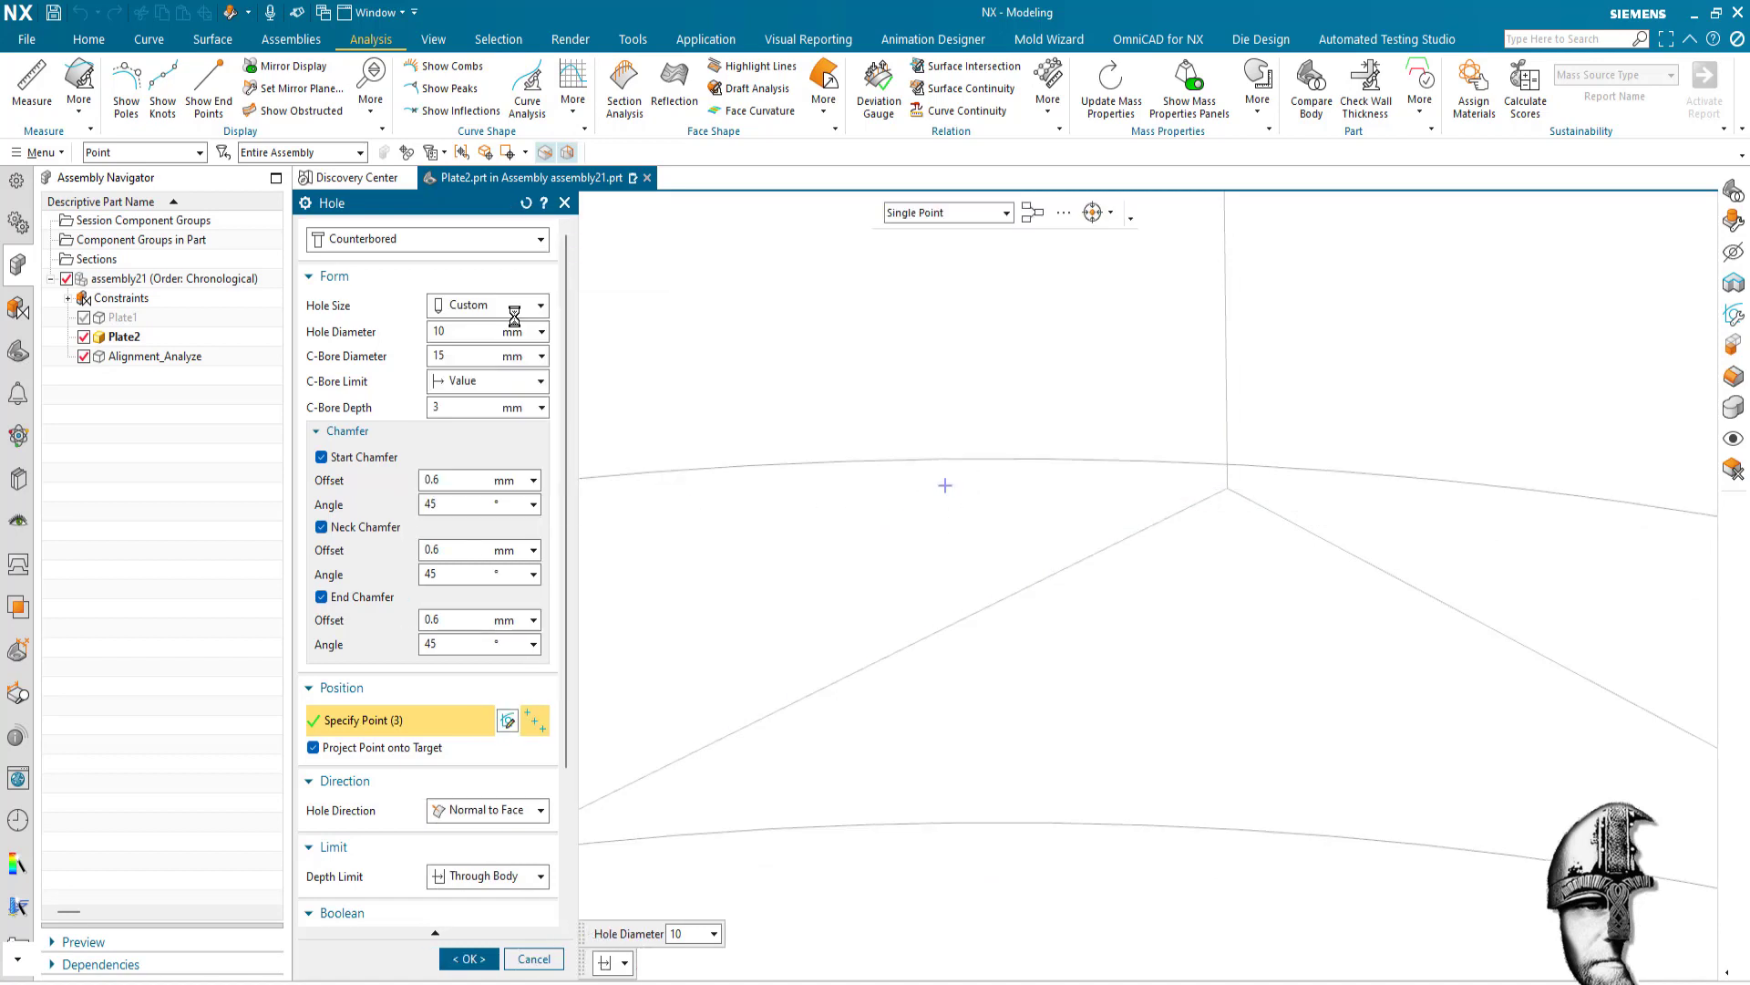
pyautogui.scroll(-5, 715, 829)
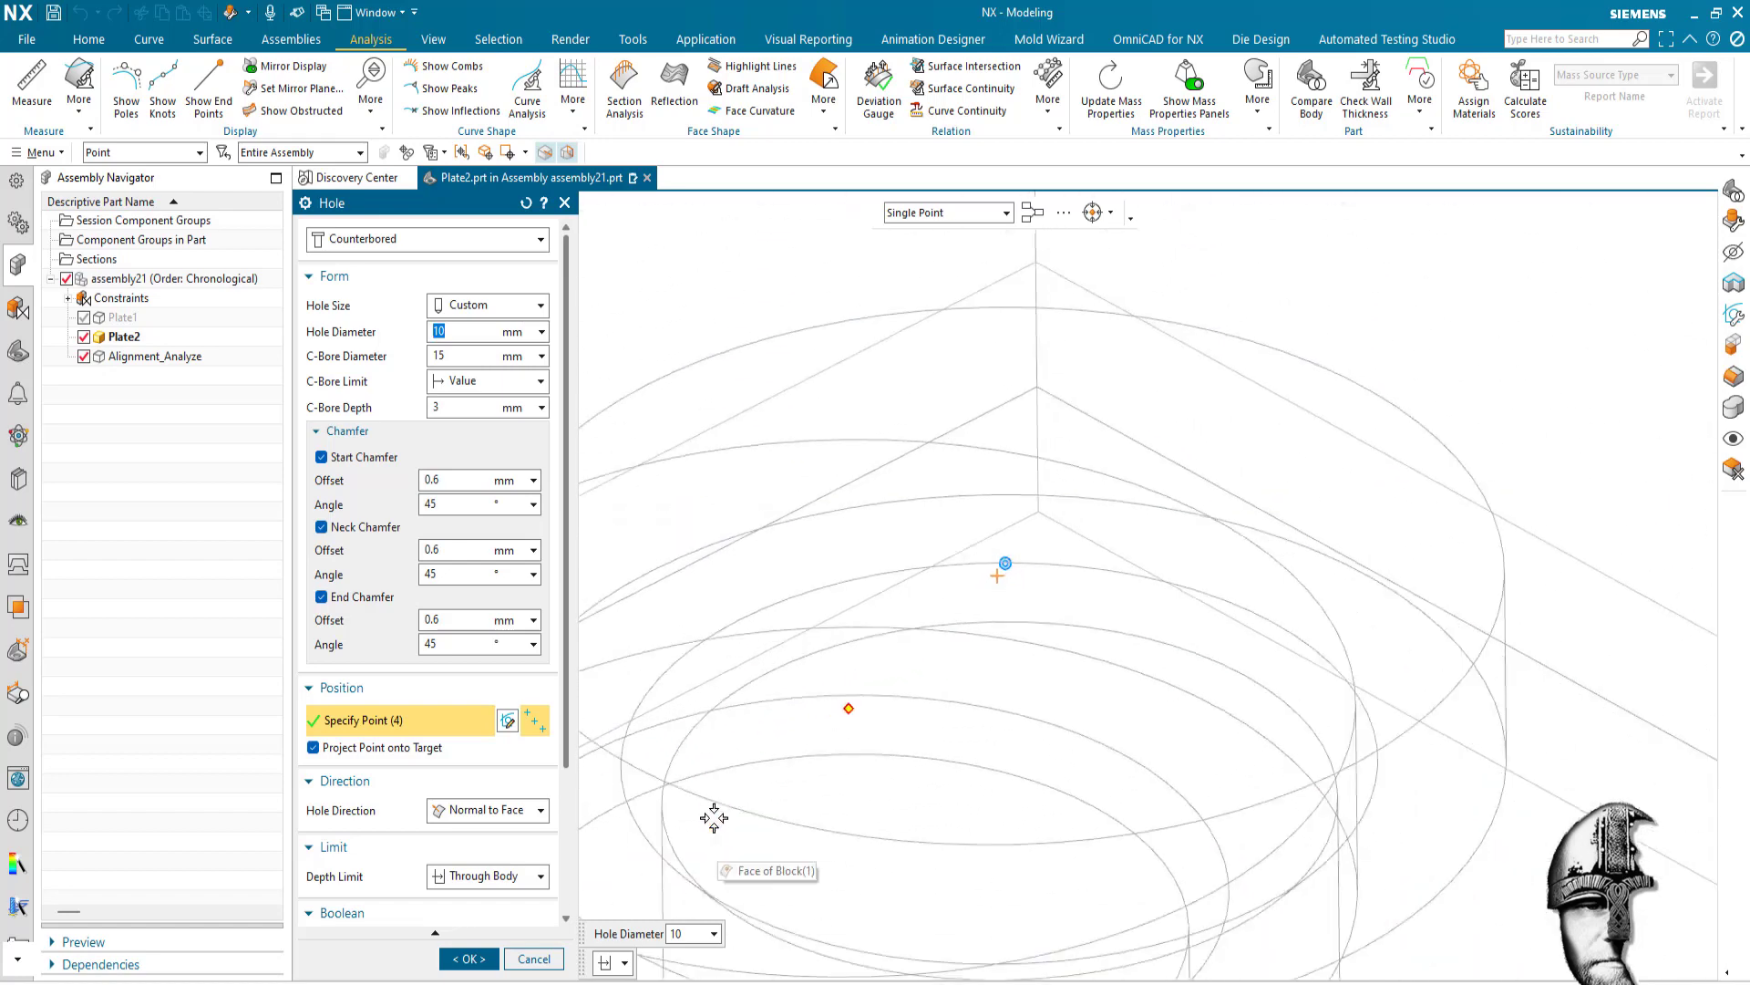
pyautogui.click(469, 958)
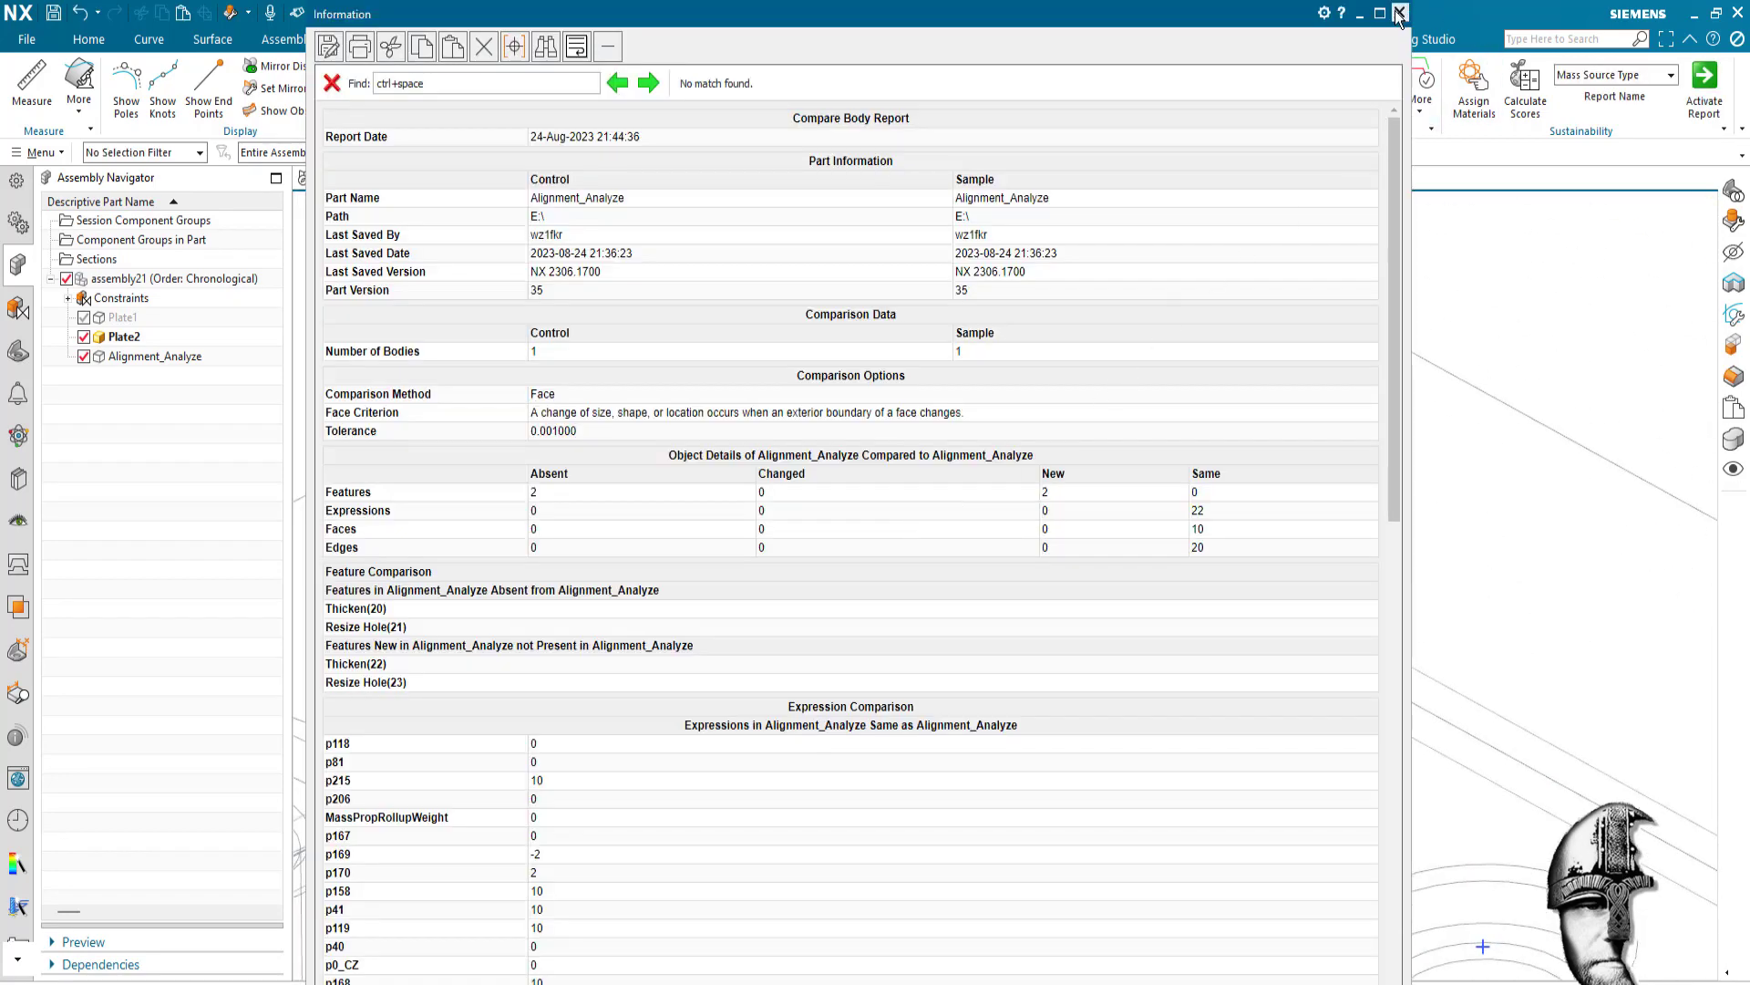
# - Make Alignment_Analyze the work part and show the HD3D Body Compare results, now passing at 0.01mm
pyautogui.click(1399, 13)
pyautogui.scroll(-5, 1067, 320)
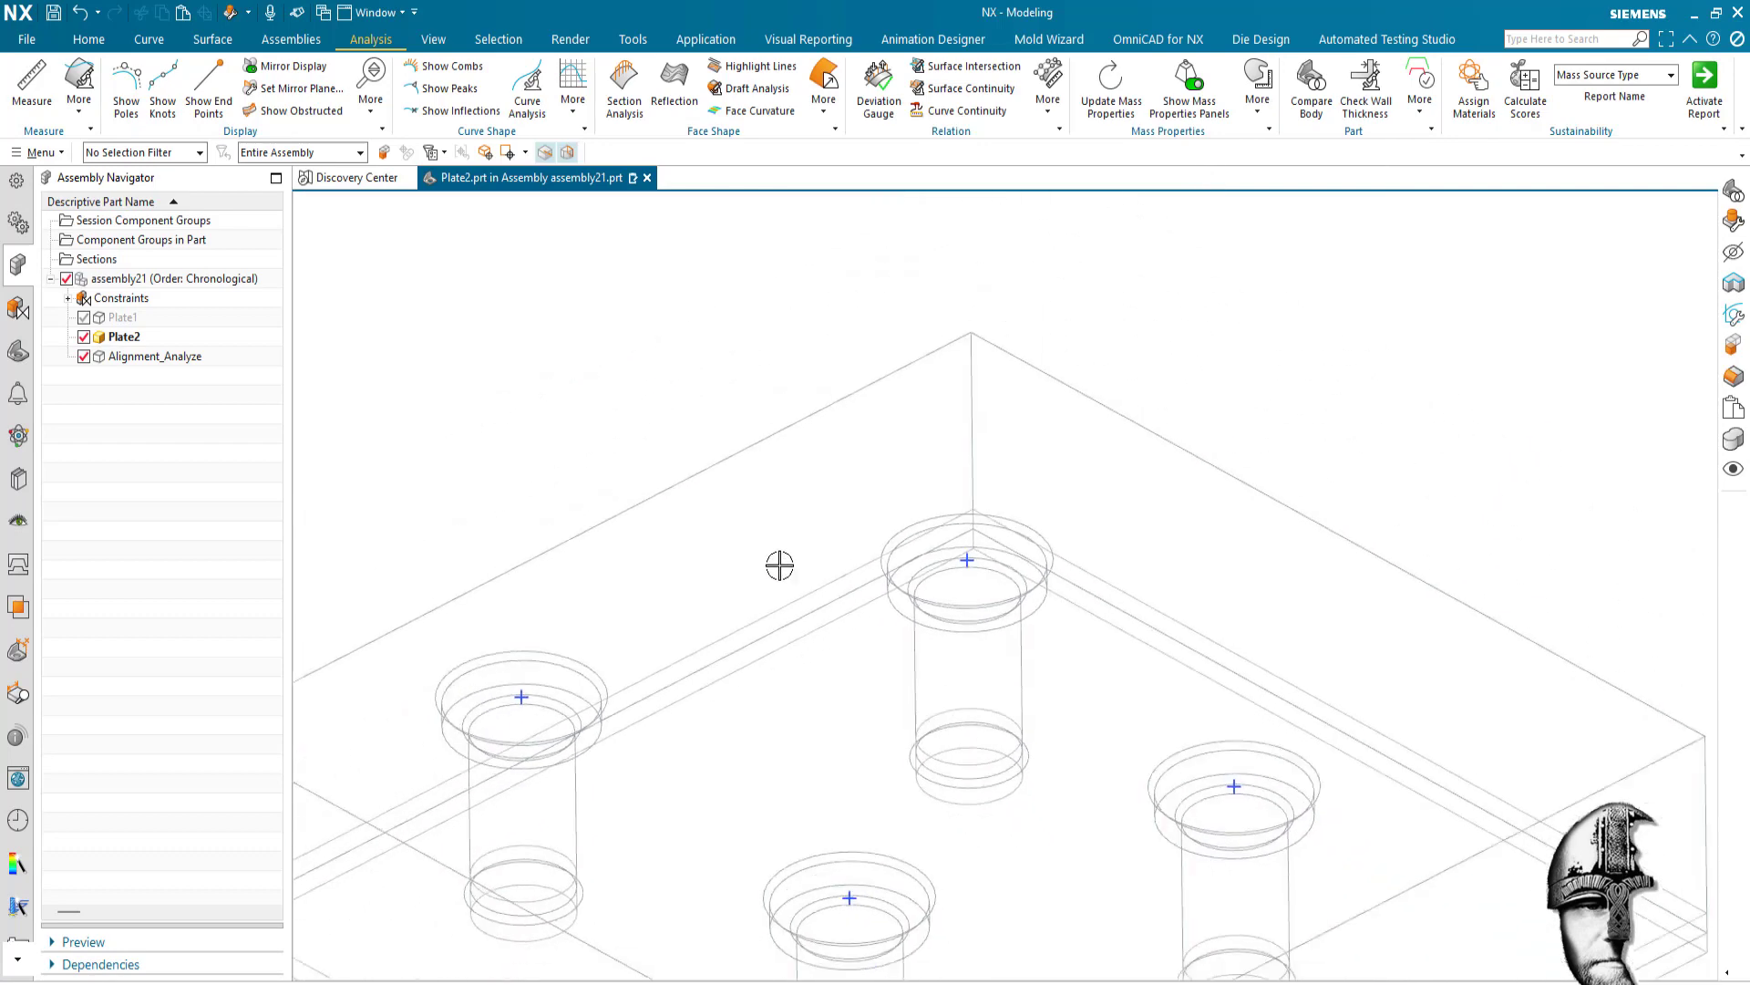
pyautogui.doubleClick(150, 356)
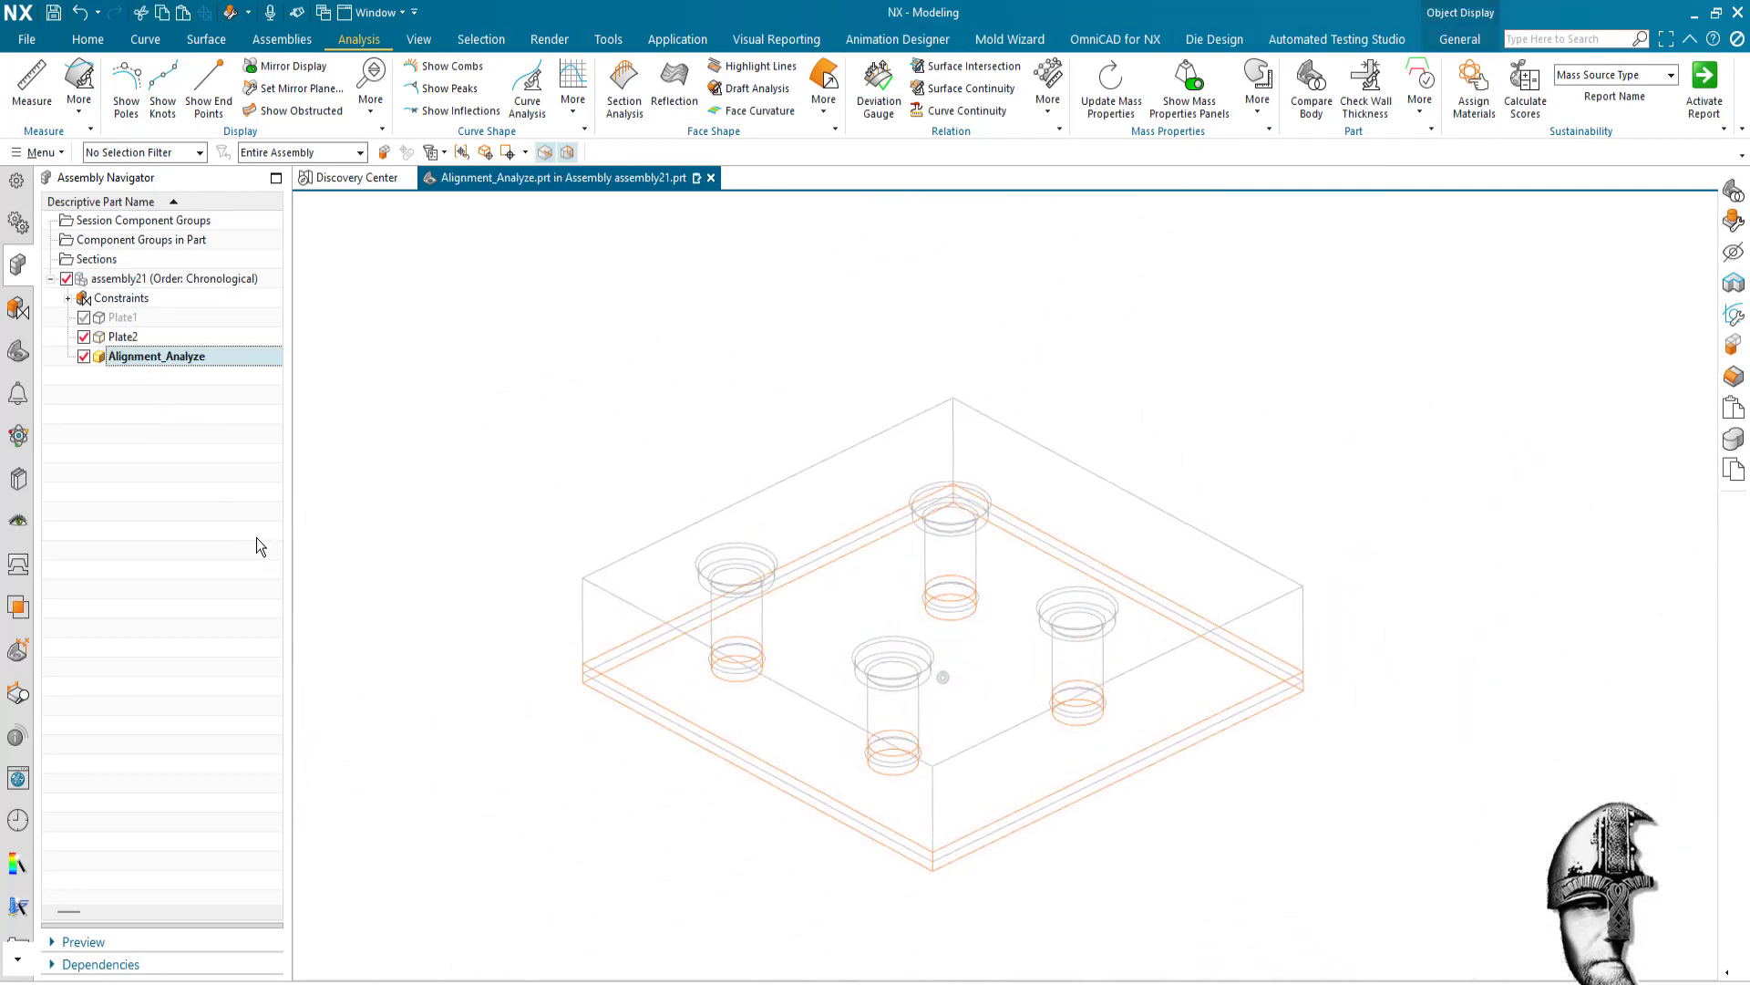
pyautogui.press('Escape')
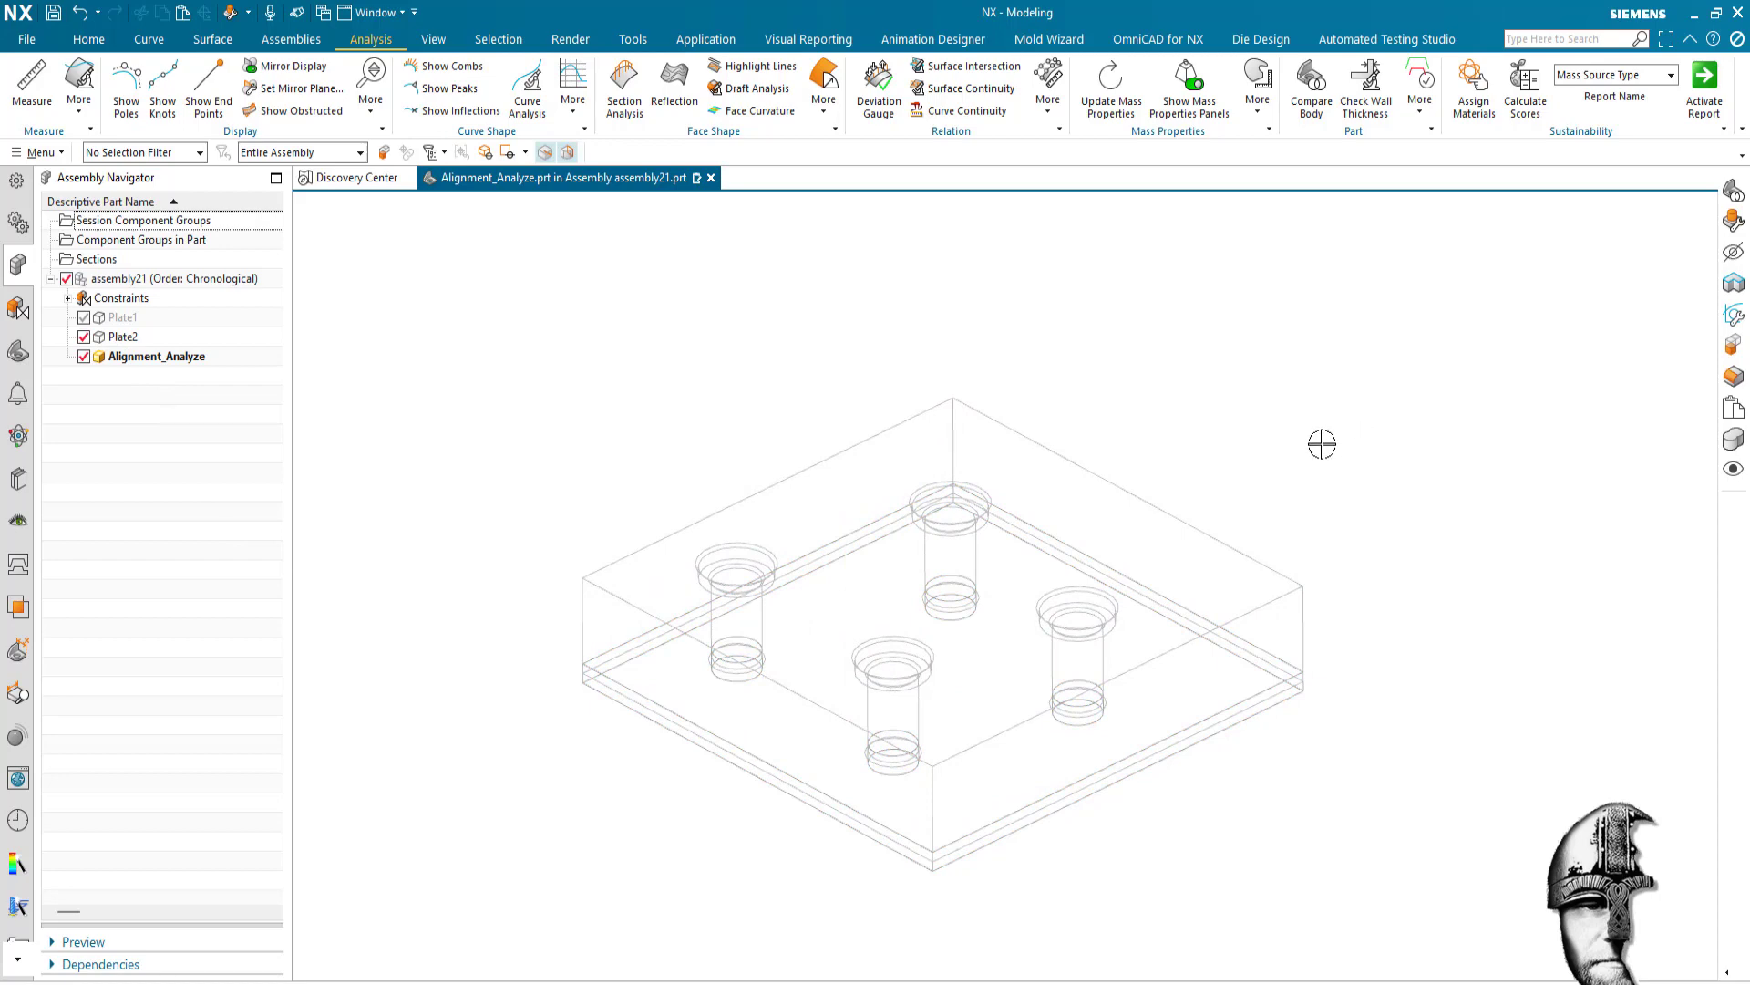
pyautogui.click(18, 736)
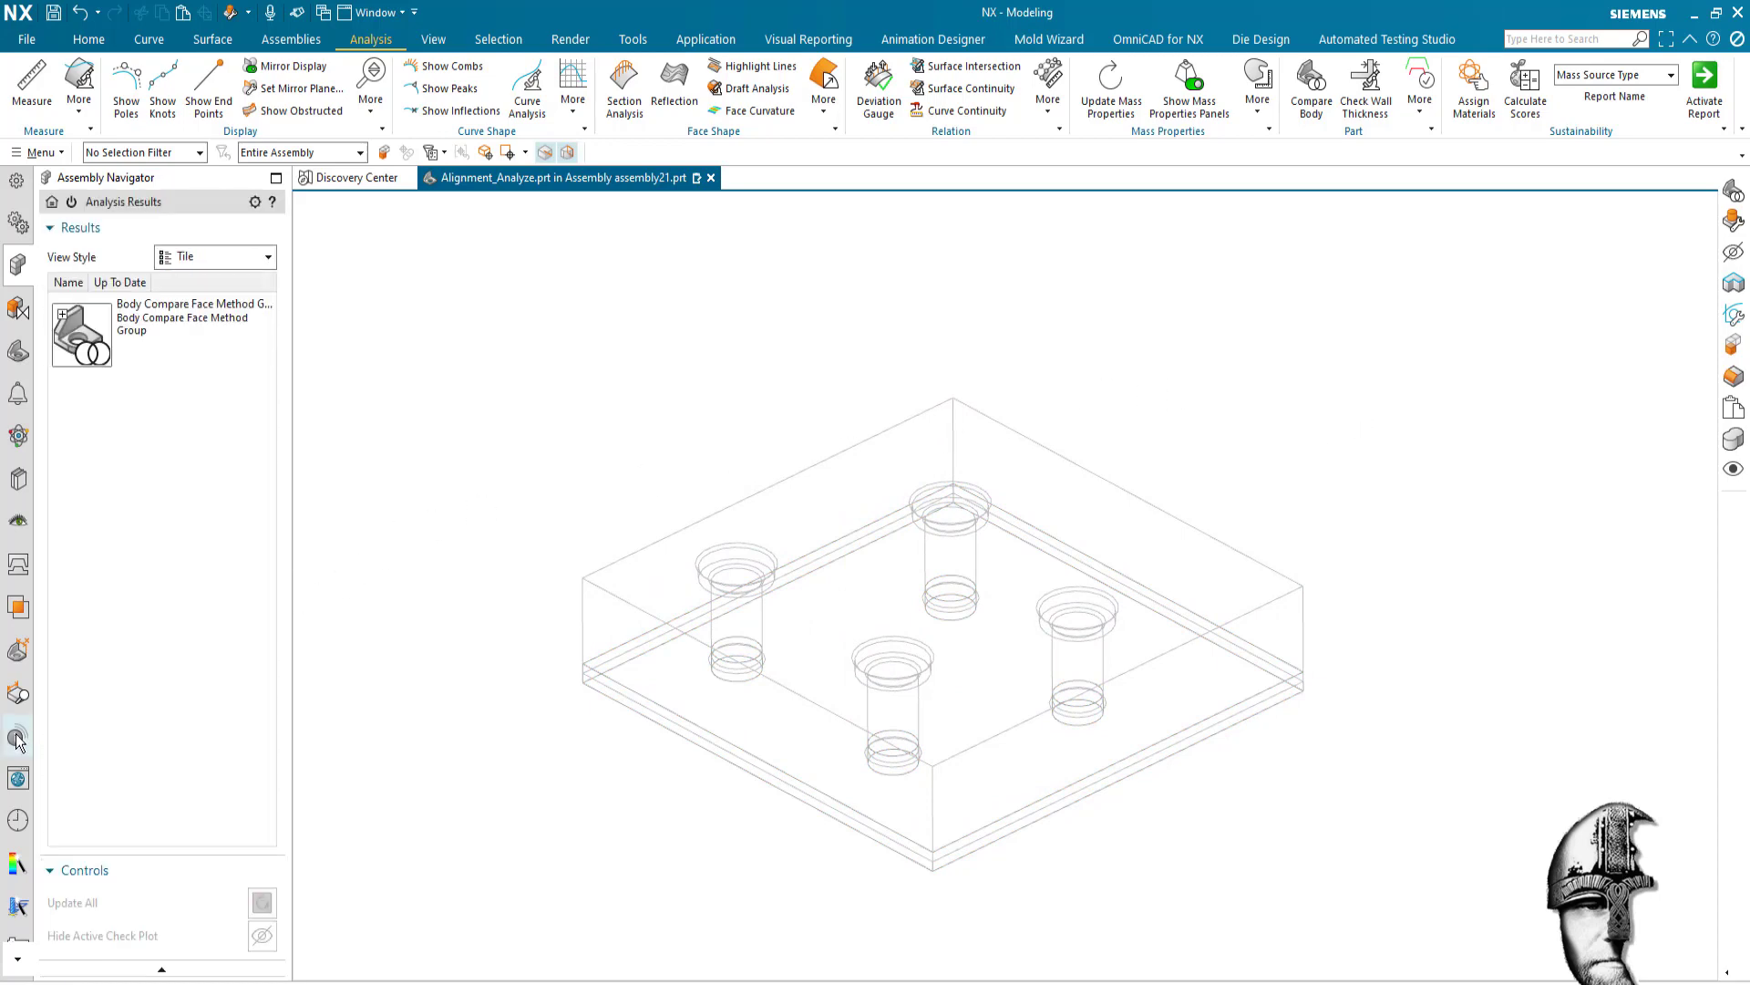
pyautogui.click(62, 314)
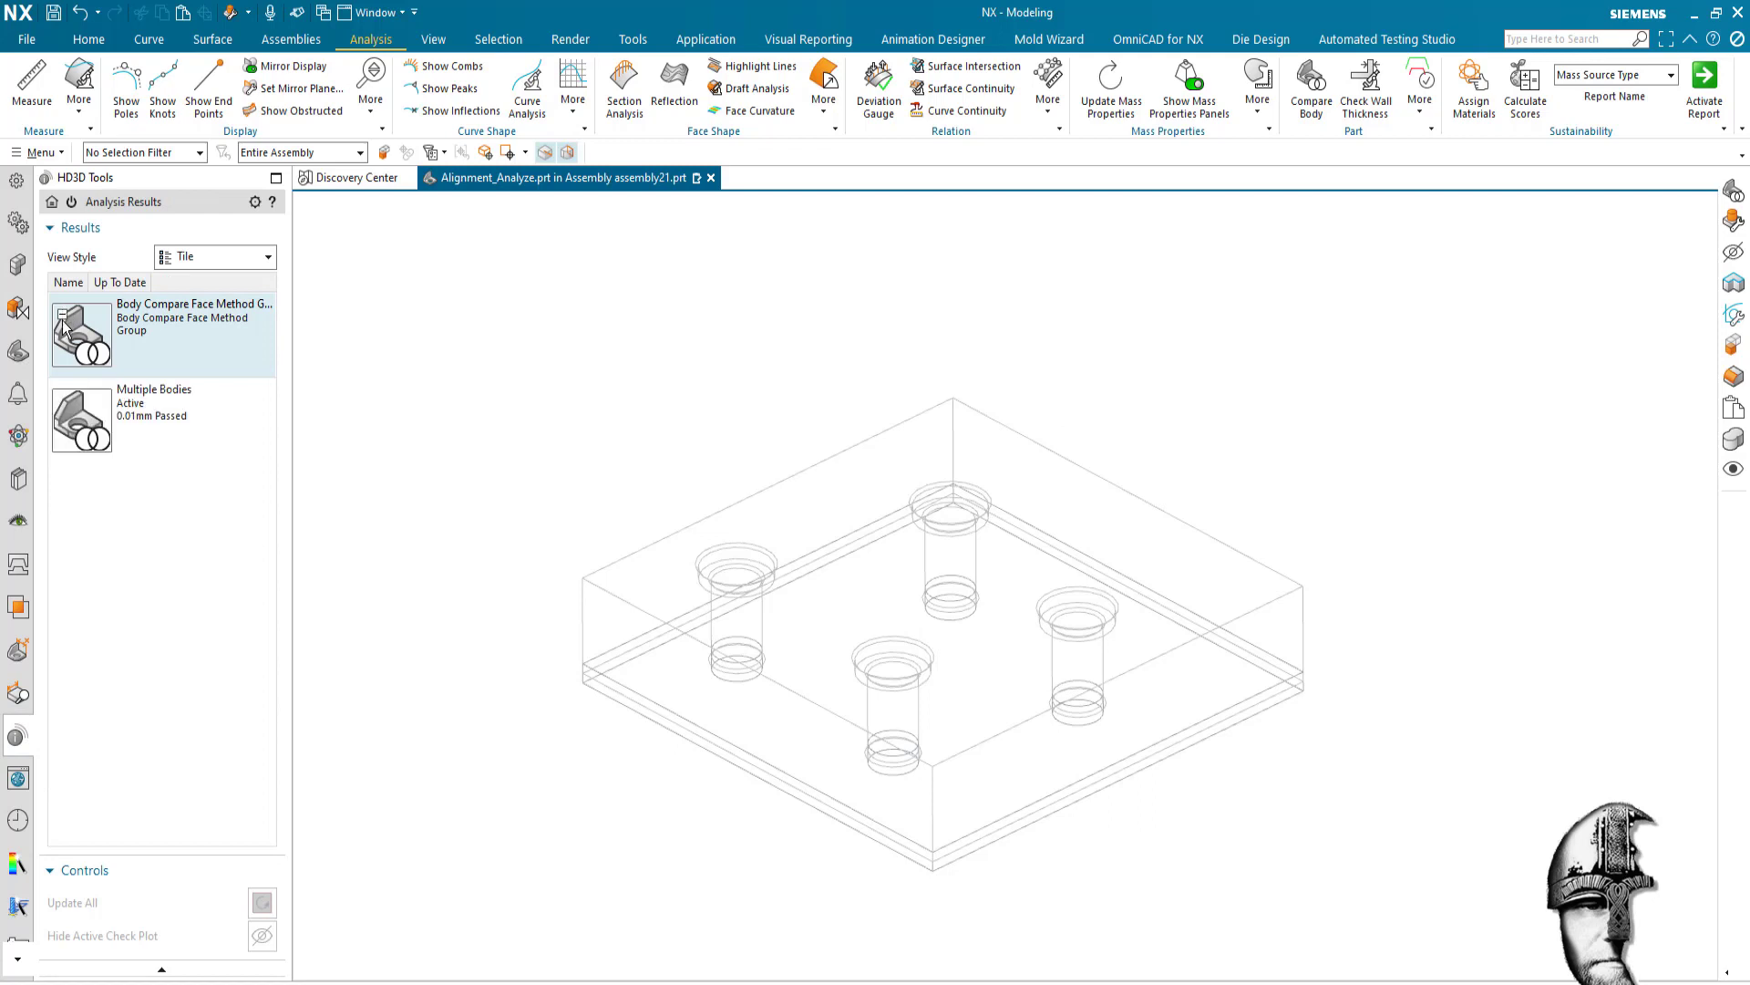